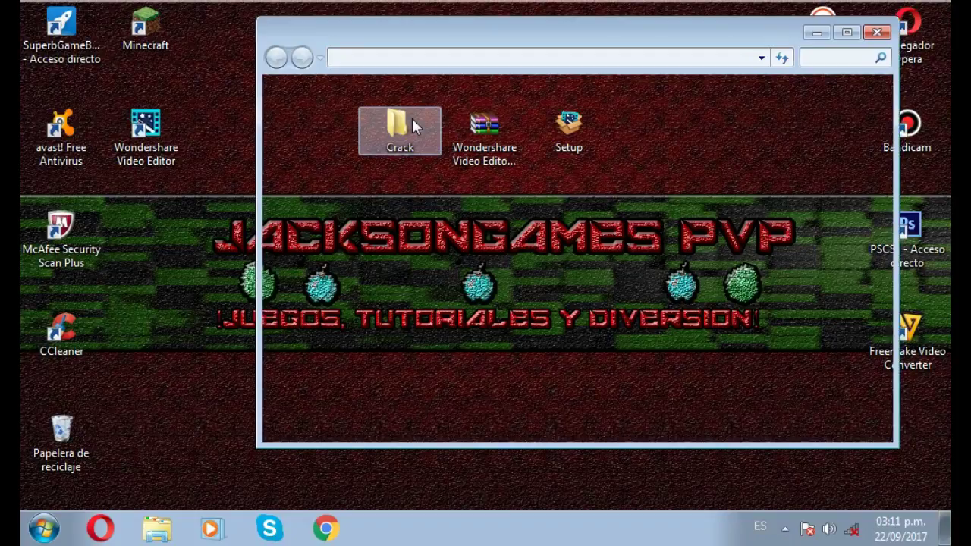
# Open the Crack folder and the installation folder that the Wondershare Video Editor desktop shortcut points to.
pyautogui.moveTo(573, 185); pyautogui.dragTo(581, 133)
pyautogui.moveTo(555, 42); pyautogui.dragTo(559, 38)
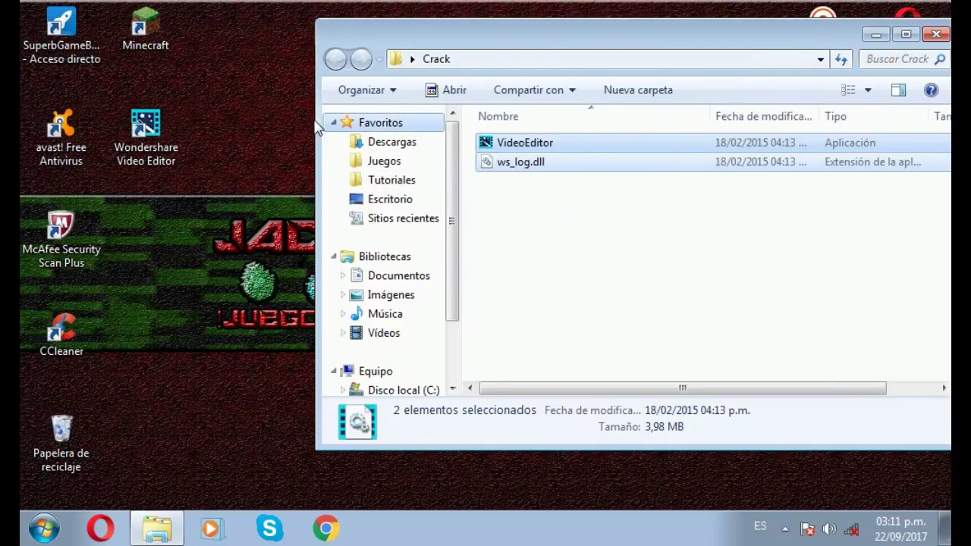
pyautogui.click(160, 129)
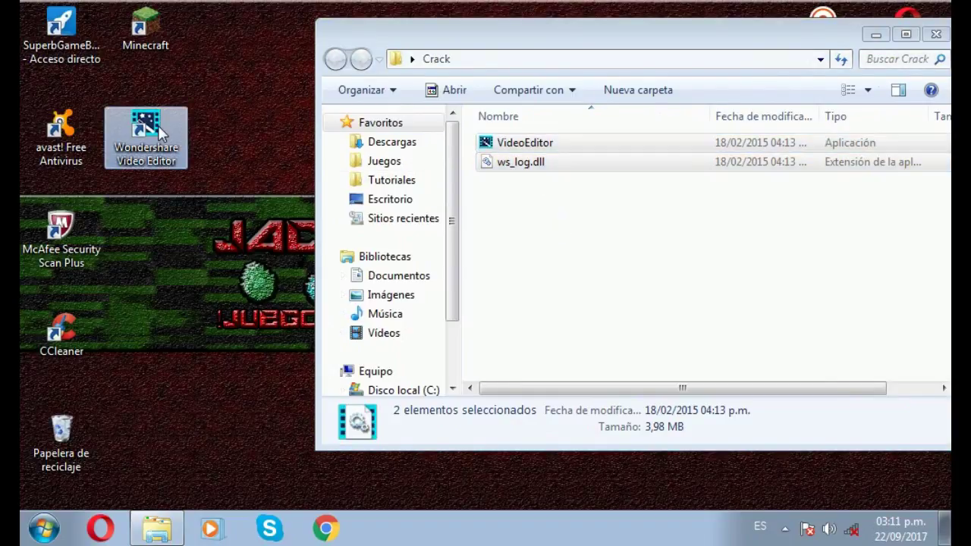
pyautogui.rightClick(158, 125)
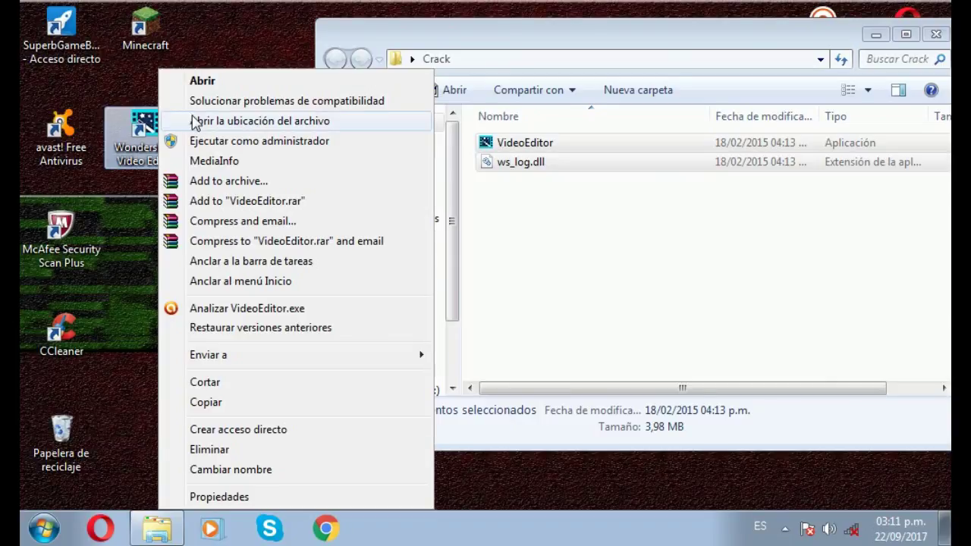
pyautogui.click(232, 121)
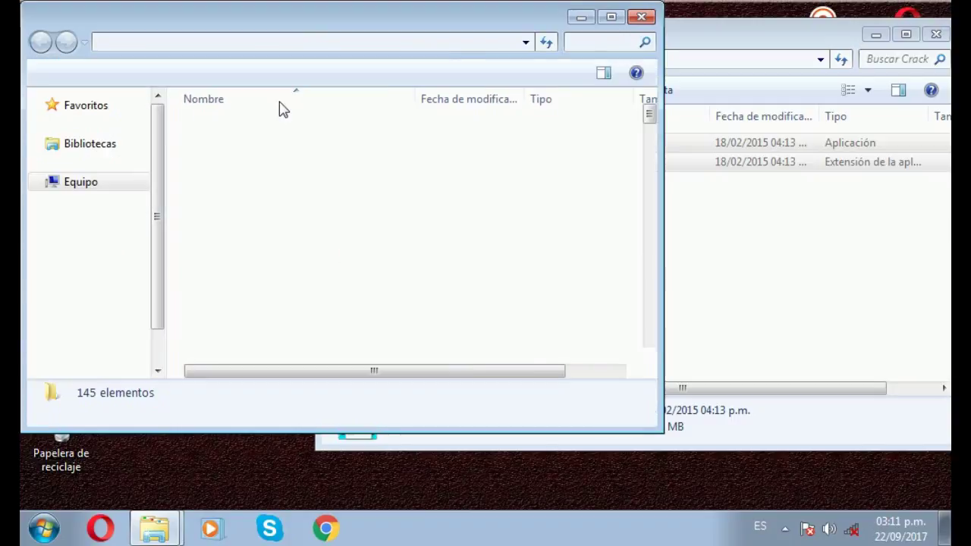
# Move VideoEditor and ws_log.dll from the Crack folder into the Video Editor program folder, replacing the existing files, and close both folder windows.
pyautogui.click(751, 35)
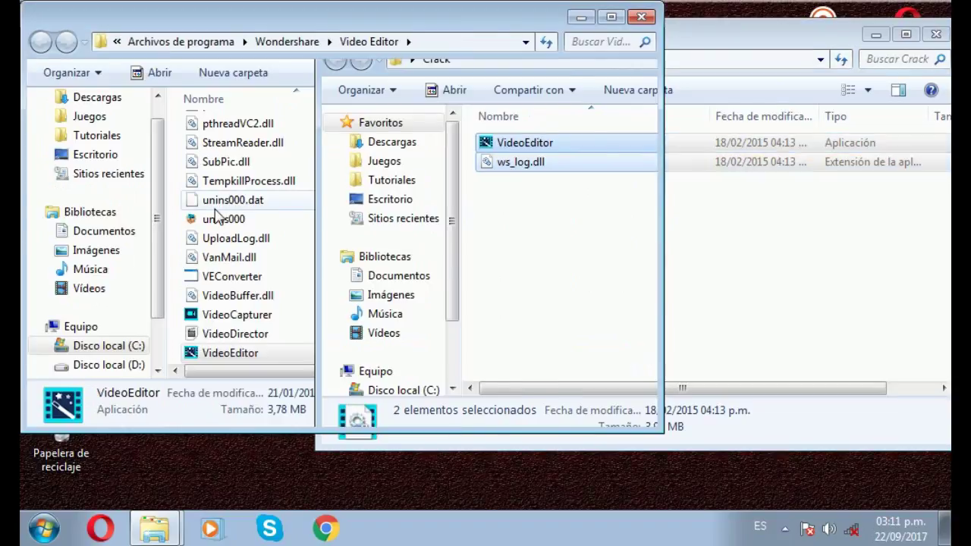
pyautogui.hotkey('alt', 'Tab')
pyautogui.hotkey('ctrl', 'v')
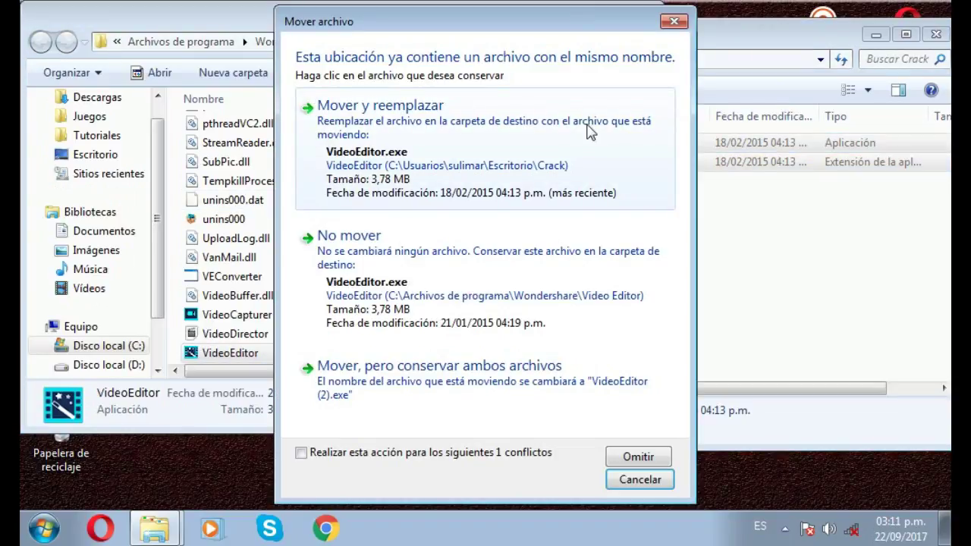
pyautogui.click(561, 152)
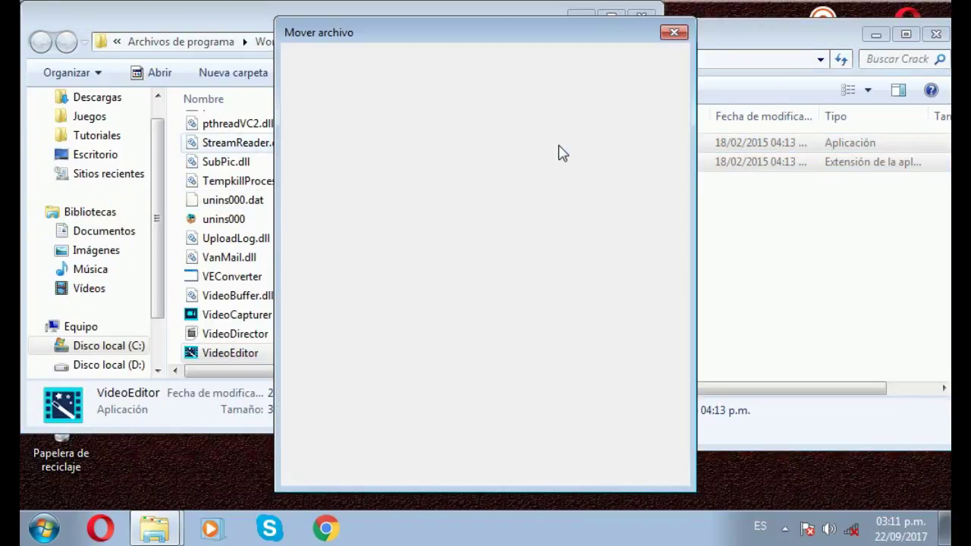
pyautogui.click(559, 152)
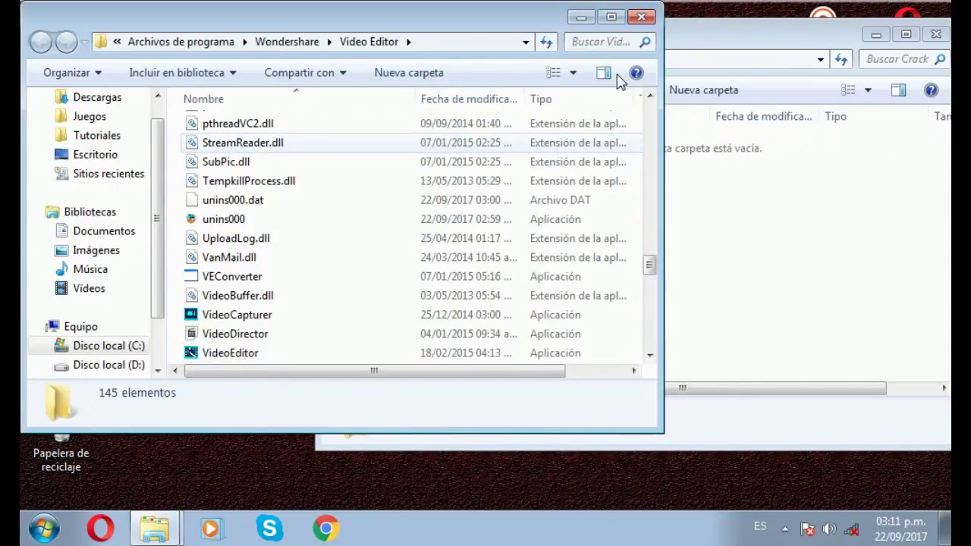
pyautogui.click(641, 17)
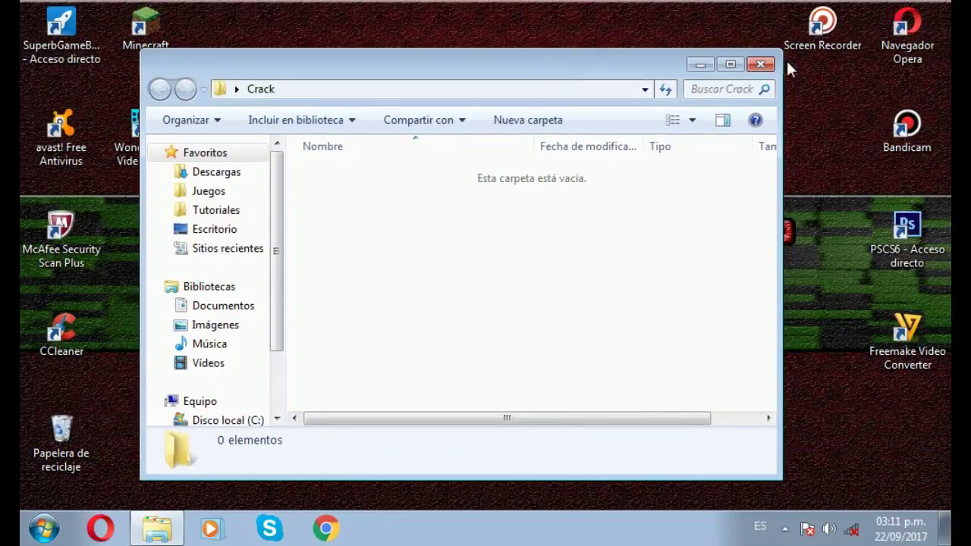
pyautogui.click(761, 65)
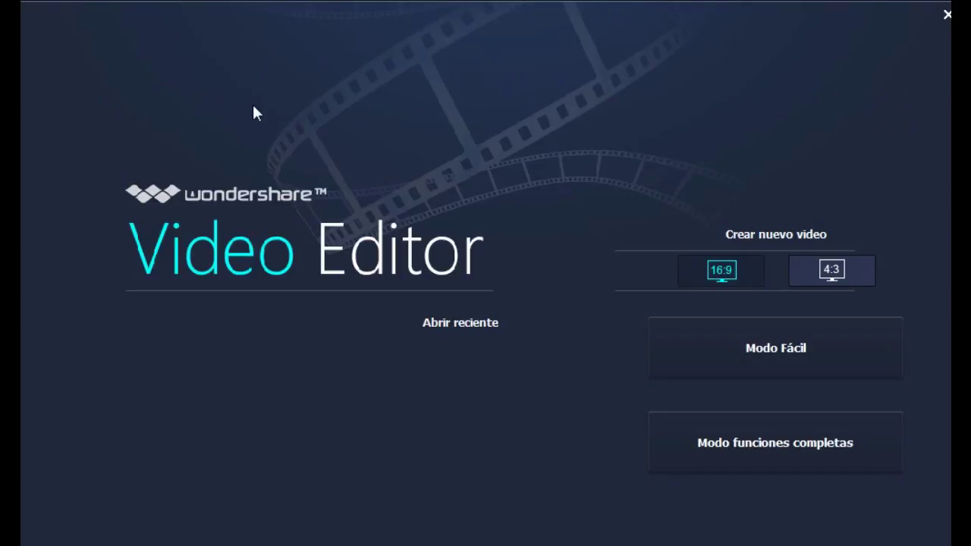
# Open Wondershare Video Editor in full-function mode (Modo funciones completas) and look over the timeline tracks.
pyautogui.click(730, 459)
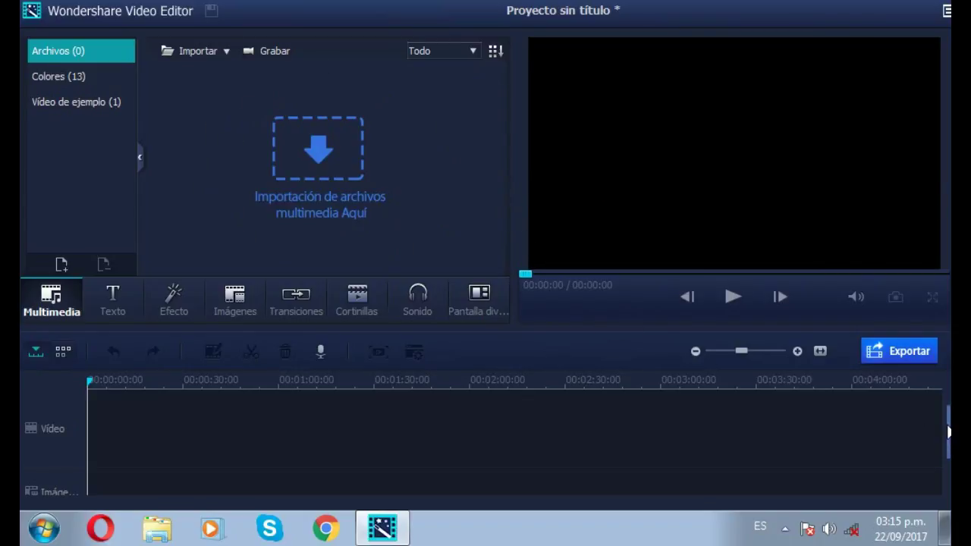
pyautogui.scroll(-2, 918, 433)
pyautogui.scroll(1, 934, 440)
pyautogui.scroll(1, 907, 414)
pyautogui.scroll(-3, 505, 444)
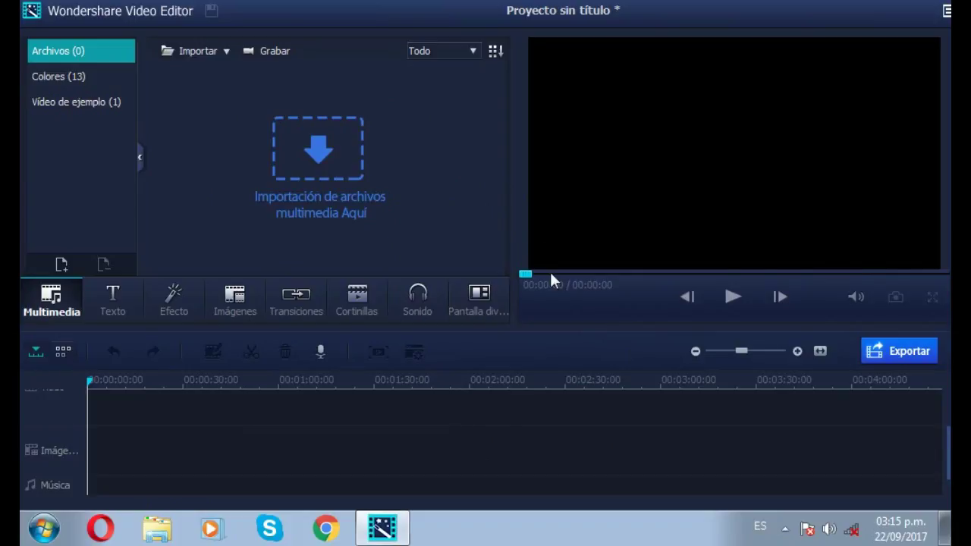
# Examine the text, effect, image, transition, intro, sound and split-screen libraries, and return to the multimedia library.
pyautogui.click(116, 282)
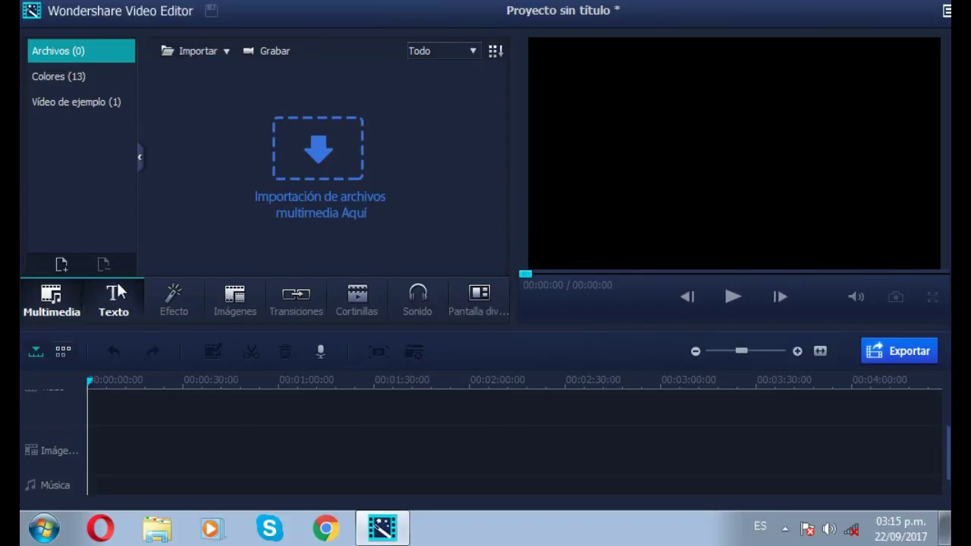
pyautogui.click(189, 291)
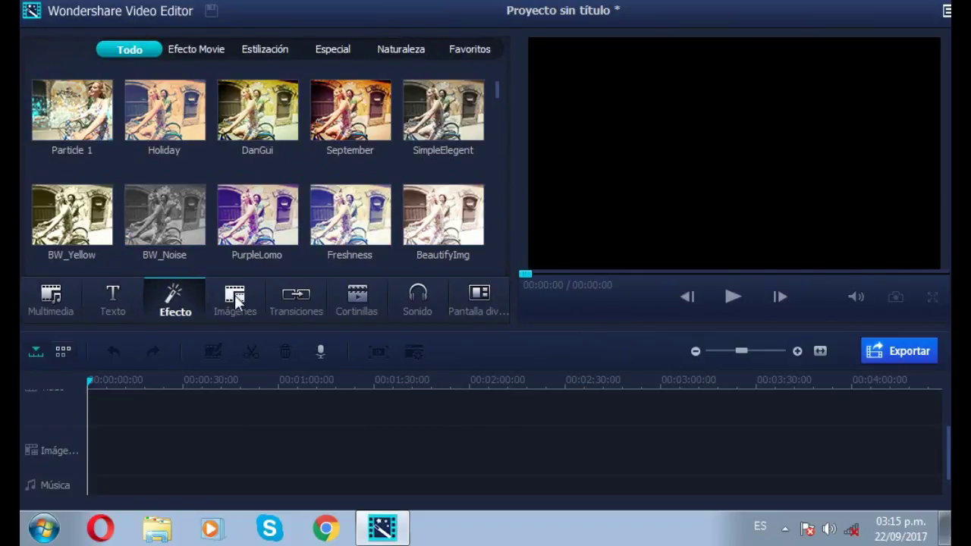
pyautogui.click(234, 295)
pyautogui.click(296, 300)
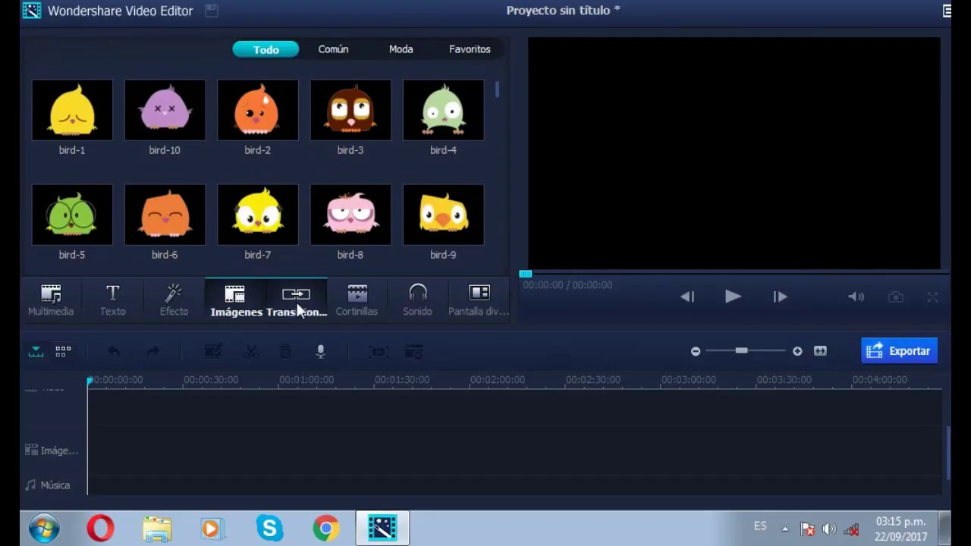
pyautogui.click(358, 302)
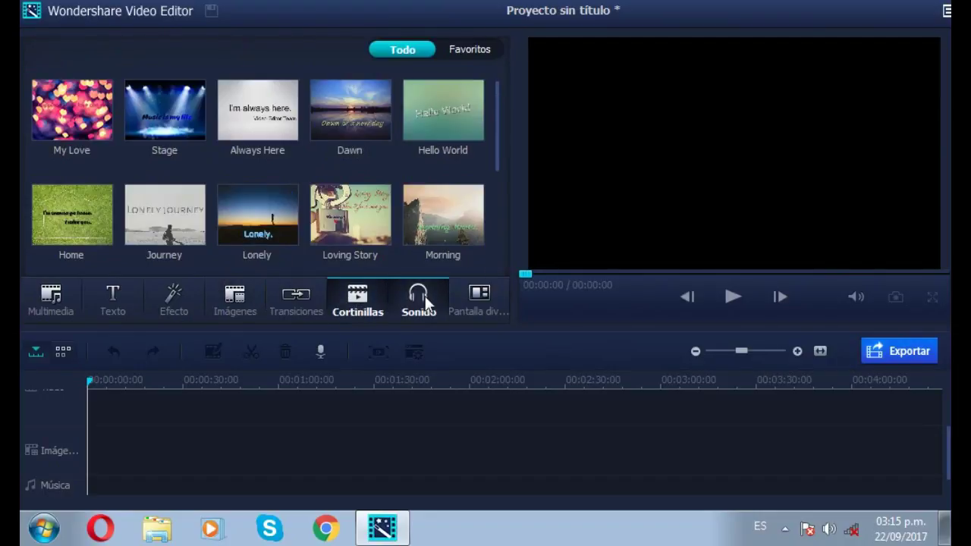
pyautogui.click(419, 301)
pyautogui.click(459, 298)
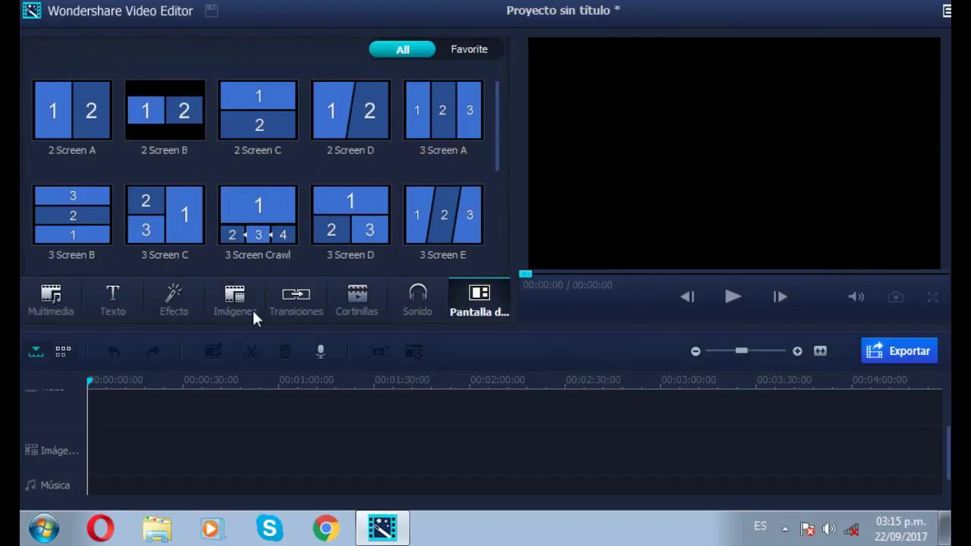
pyautogui.click(51, 304)
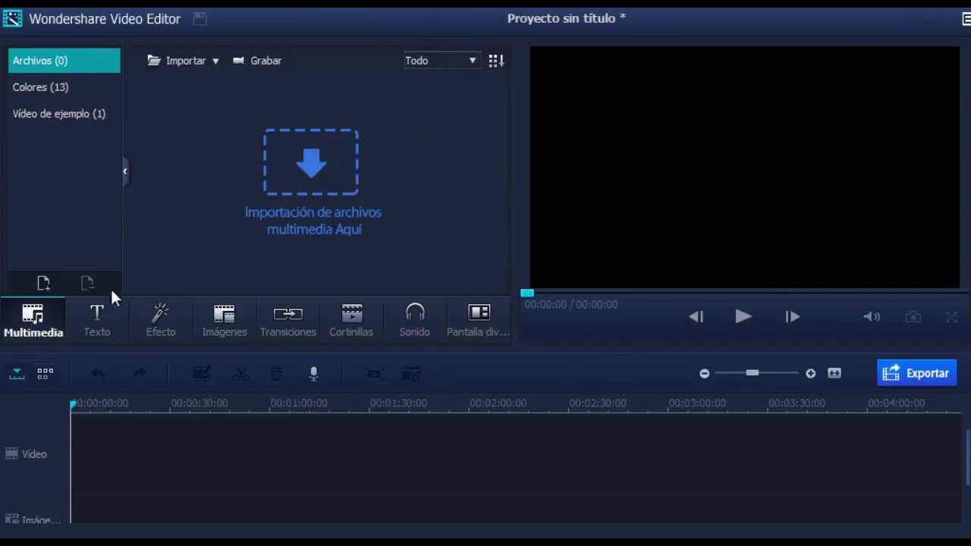
pyautogui.click(82, 319)
pyautogui.click(174, 305)
pyautogui.click(223, 322)
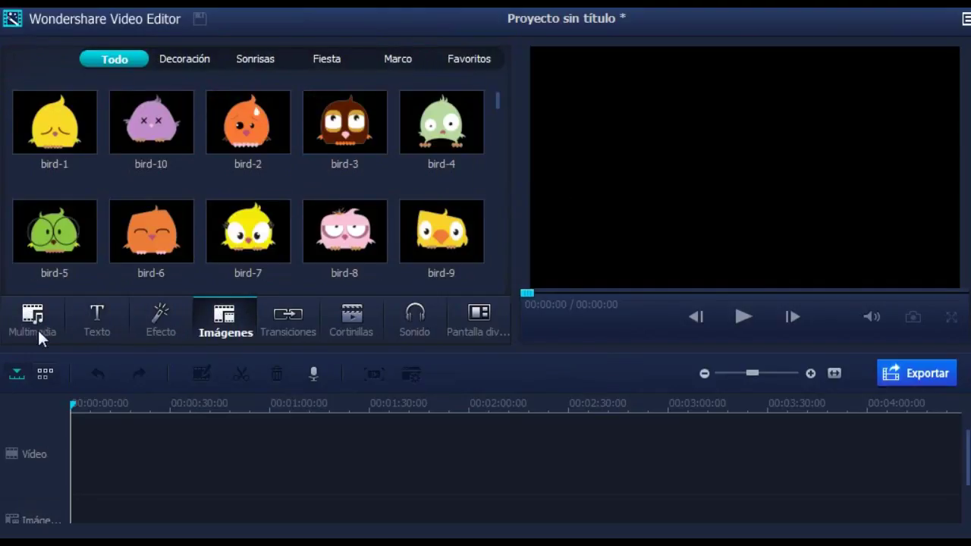
pyautogui.click(35, 326)
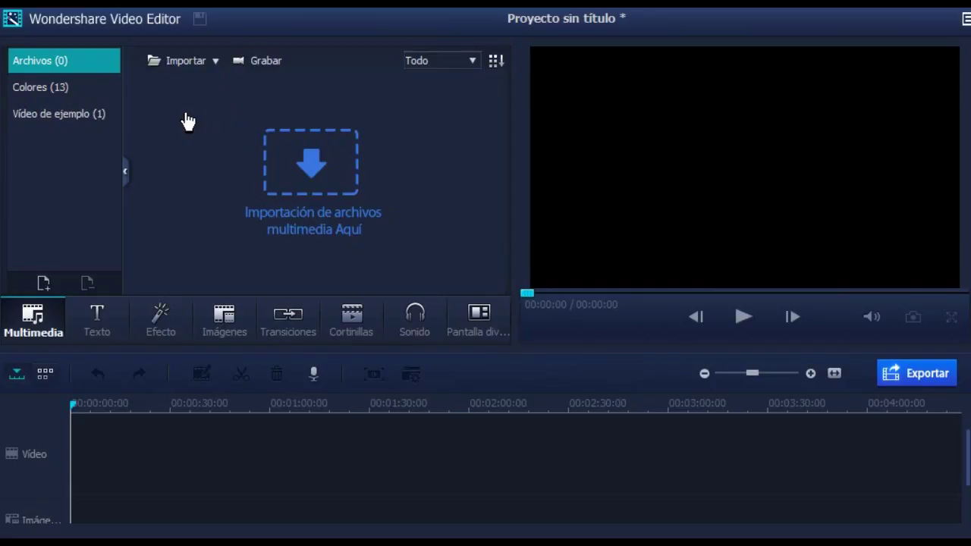
# Import the "Packs de Memes, ImagenesMLG, Emonjis, y Efectos de sonidos" video from the Tutoriales folder.
pyautogui.click(189, 59)
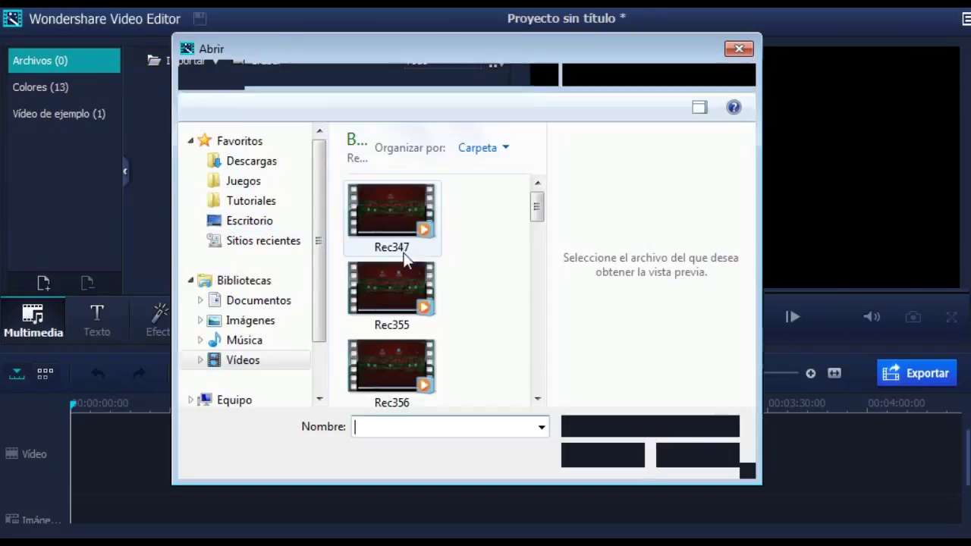
pyautogui.click(275, 202)
pyautogui.moveTo(538, 235); pyautogui.dragTo(544, 325)
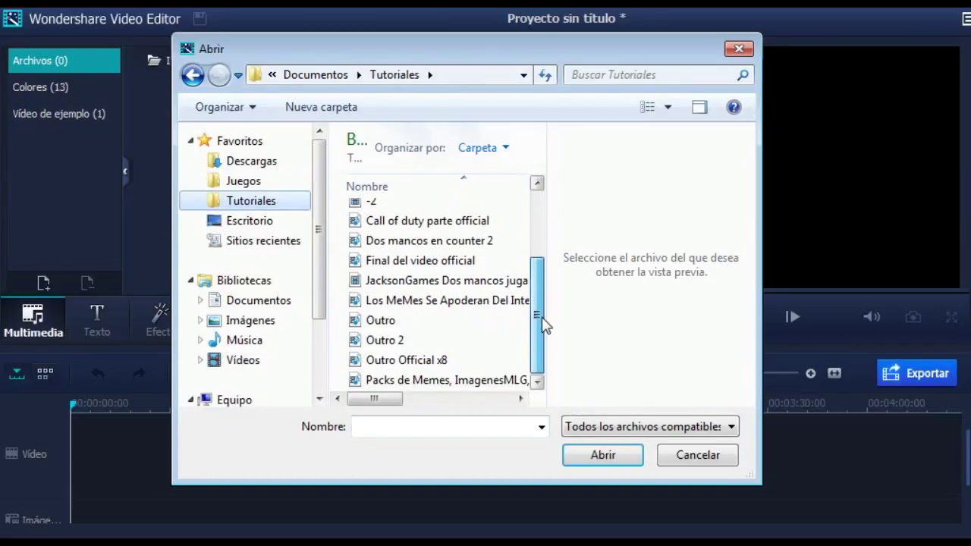
pyautogui.doubleClick(473, 387)
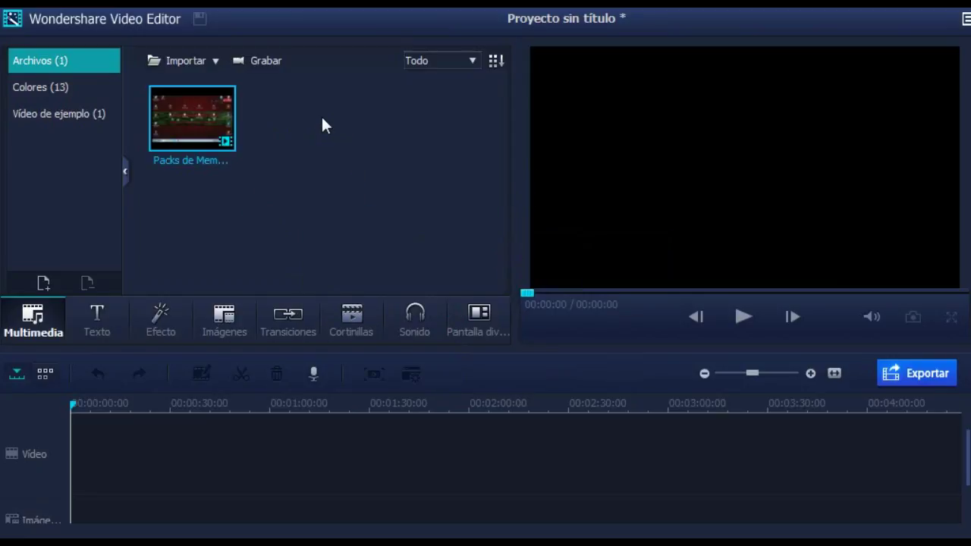
# Preview the imported Packs de Memes video and place it at the start of the video track.
pyautogui.click(206, 126)
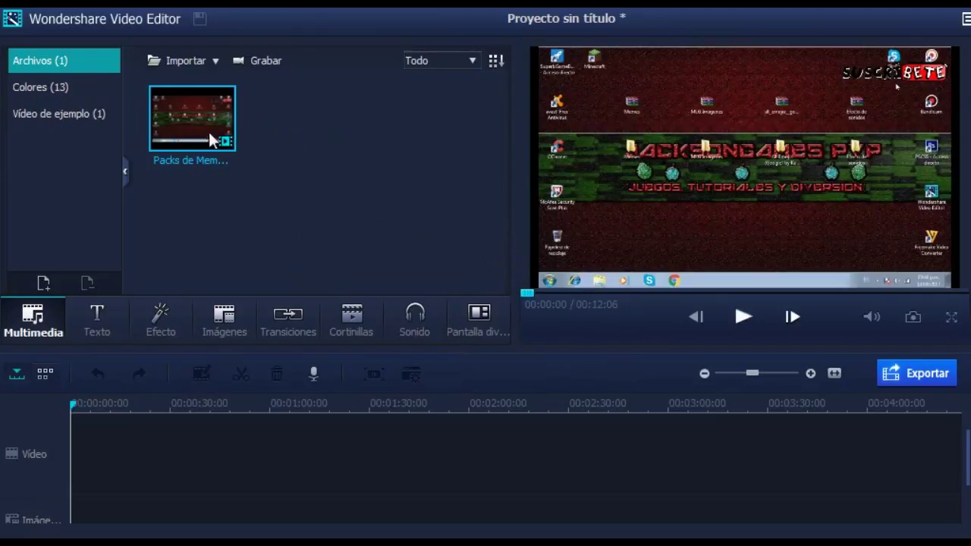
pyautogui.click(743, 319)
pyautogui.moveTo(206, 135); pyautogui.dragTo(112, 470)
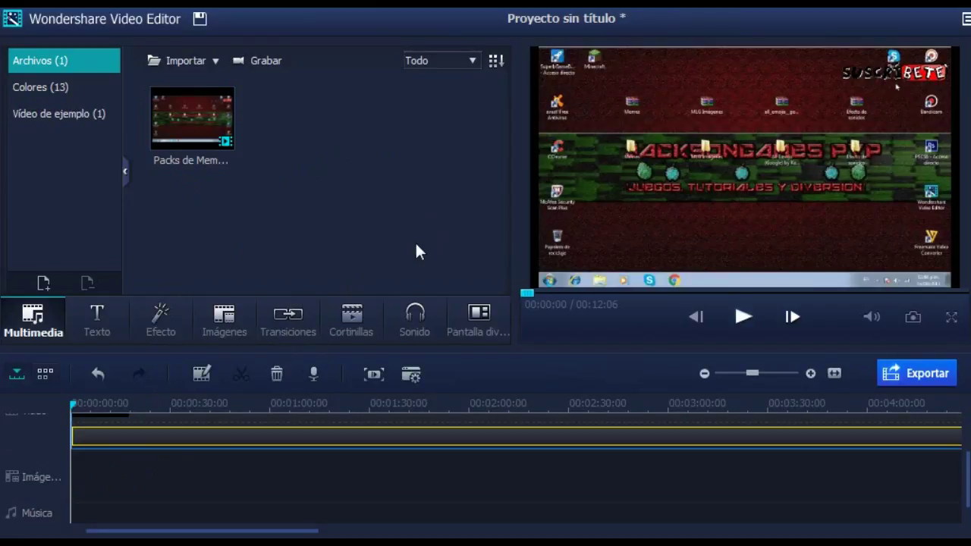
pyautogui.scroll(1, 326, 471)
pyautogui.scroll(-1, 322, 463)
# Import additional media files, including the Estatica de TV video, Kevin MacLeod music and emoji images, and look through the library.
pyautogui.click(197, 66)
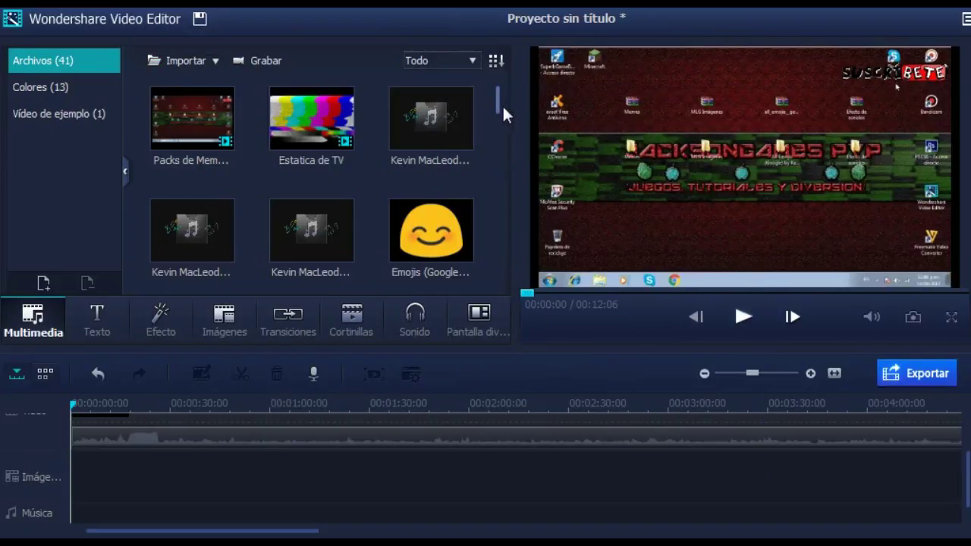
pyautogui.moveTo(498, 97)
pyautogui.mouseDown()
pyautogui.moveTo(498, 271)
pyautogui.moveTo(498, 110)
pyautogui.mouseUp()
# Select the clip on the timeline, play it briefly in the preview and pause it.
pyautogui.click(480, 424)
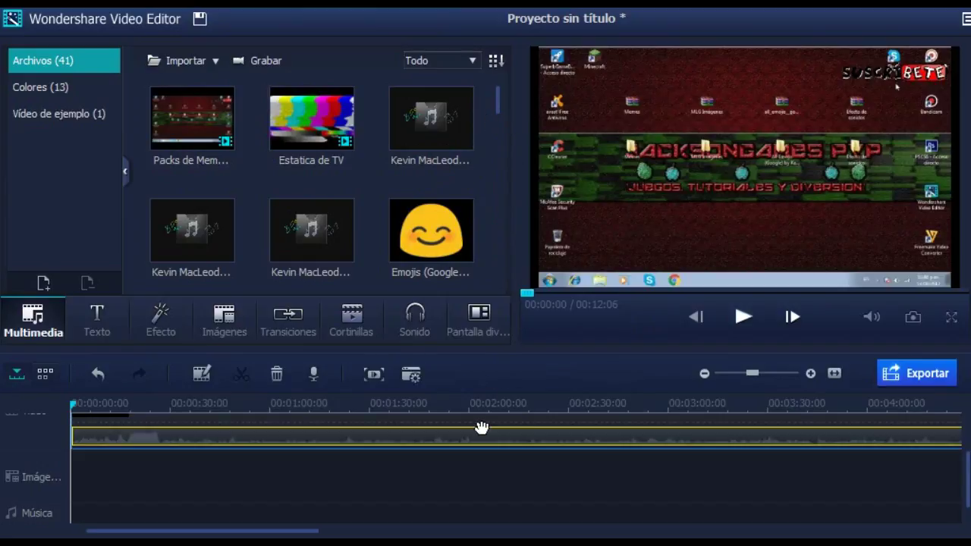
pyautogui.click(743, 319)
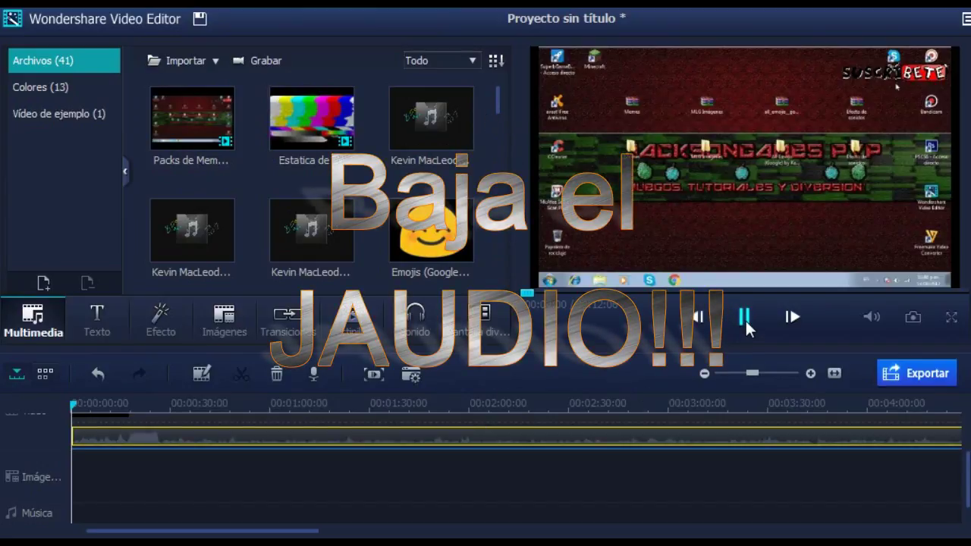
pyautogui.press('space')
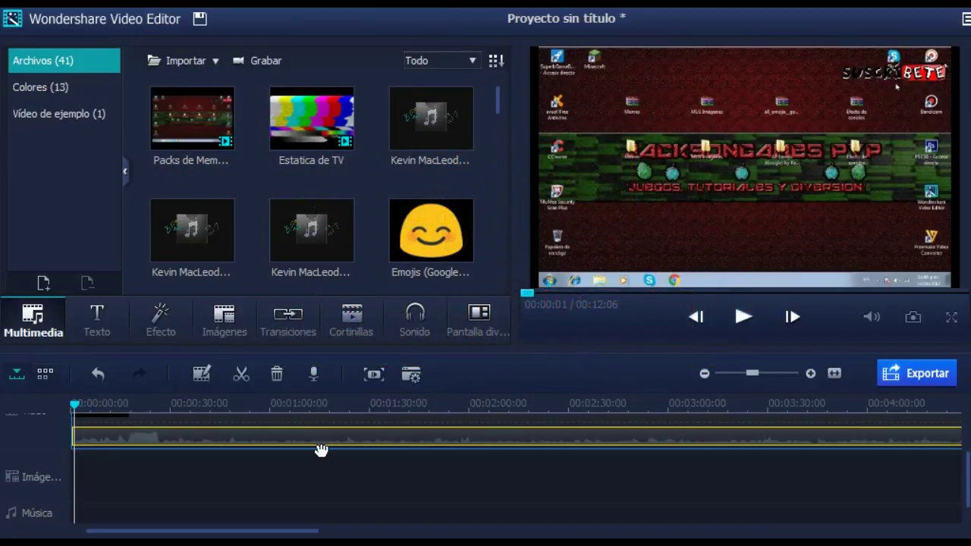
# Open the timeline clip's editing settings and try out the volume and pitch (Tono) controls in its audio settings.
pyautogui.scroll(1, 258, 444)
pyautogui.rightClick(210, 452)
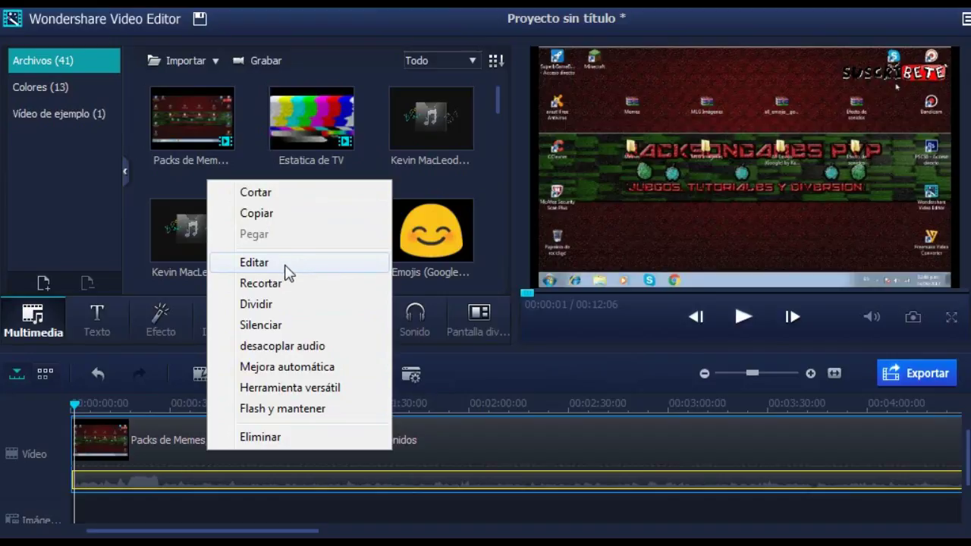
pyautogui.click(258, 264)
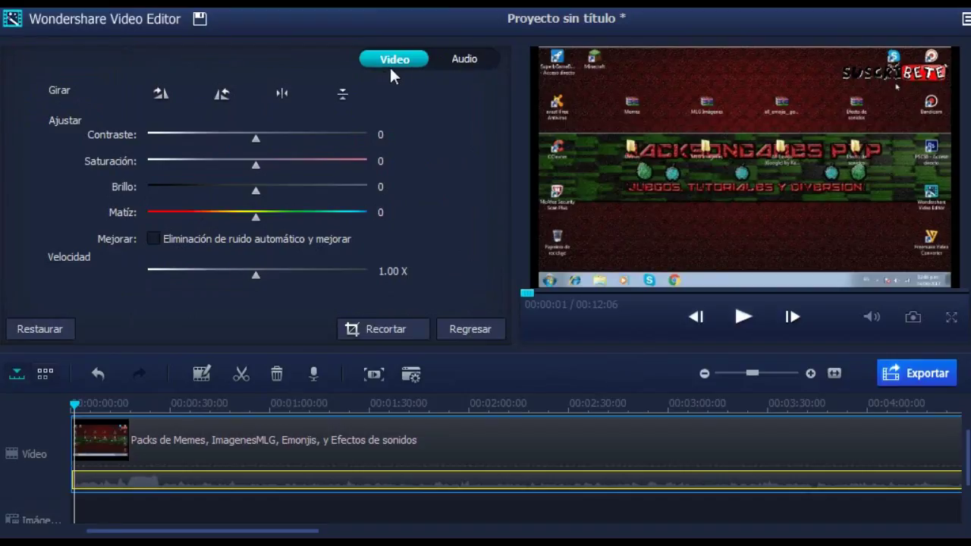
pyautogui.click(460, 70)
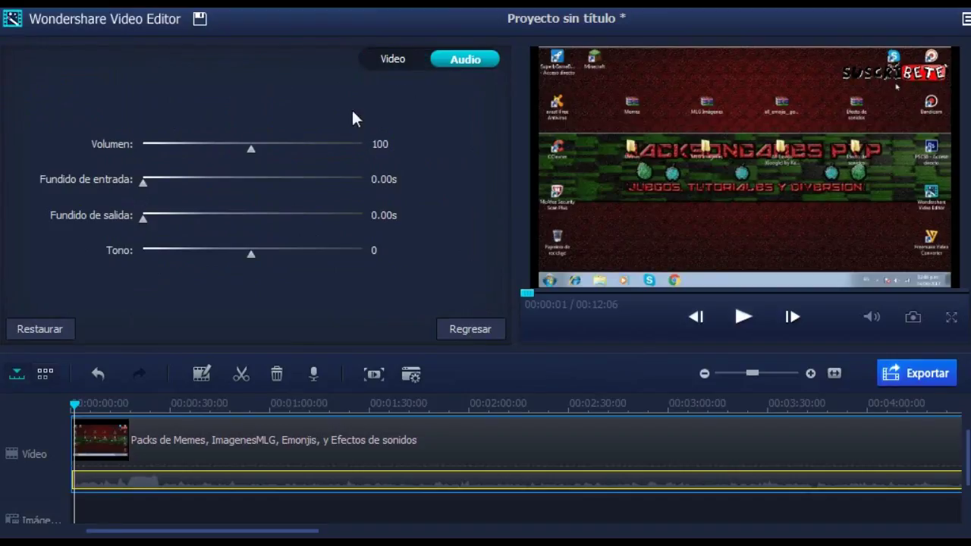
pyautogui.moveTo(250, 150)
pyautogui.mouseDown()
pyautogui.moveTo(293, 151)
pyautogui.moveTo(250, 149)
pyautogui.mouseUp()
pyautogui.moveTo(247, 252)
pyautogui.mouseDown()
pyautogui.moveTo(103, 265)
pyautogui.moveTo(295, 252)
pyautogui.moveTo(380, 258)
pyautogui.moveTo(255, 260)
pyautogui.mouseUp()
# Try out the brightness and hue adjustments in the clip's video settings, including a hue of 21, and return both to 0.
pyautogui.click(393, 60)
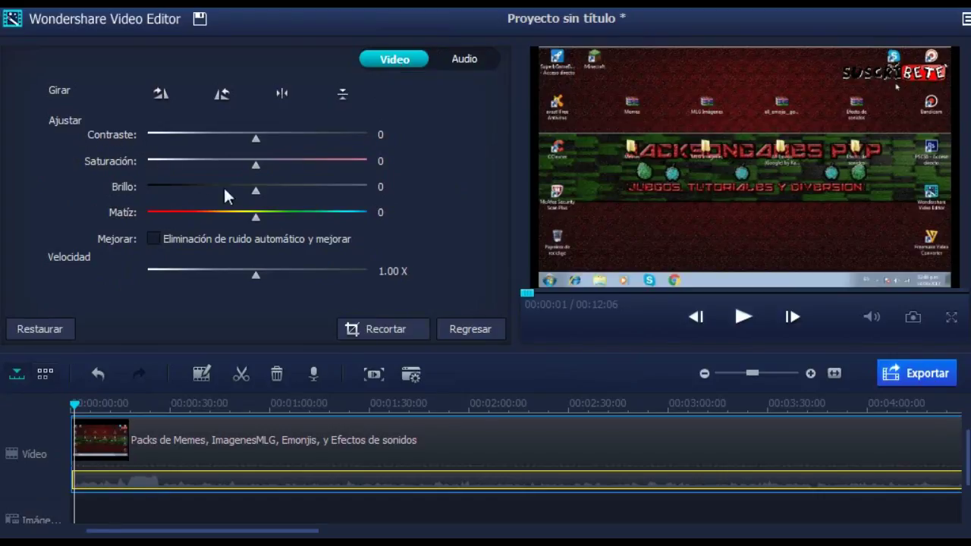
pyautogui.moveTo(255, 194)
pyautogui.mouseDown()
pyautogui.moveTo(281, 191)
pyautogui.moveTo(233, 197)
pyautogui.moveTo(256, 194)
pyautogui.mouseUp()
pyautogui.moveTo(235, 219); pyautogui.dragTo(279, 227)
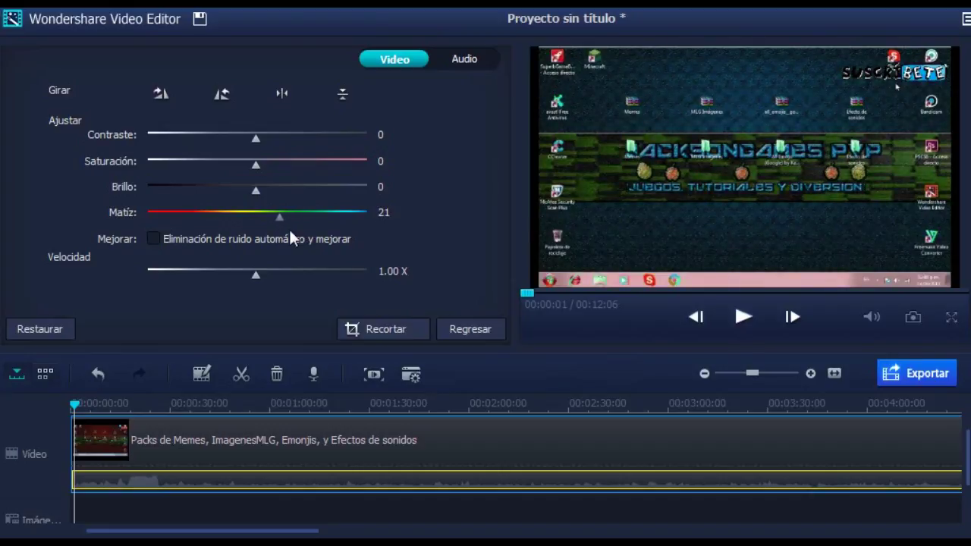
pyautogui.click(345, 228)
pyautogui.click(249, 217)
pyautogui.moveTo(249, 217); pyautogui.dragTo(256, 220)
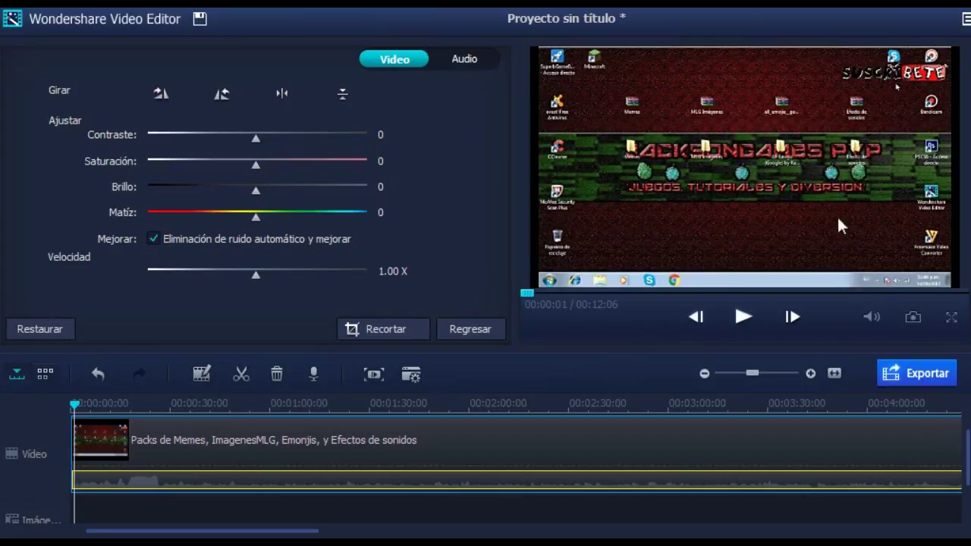
# Try out the automatic noise removal and enhancement option for the clip and leave it disabled.
pyautogui.click(154, 239)
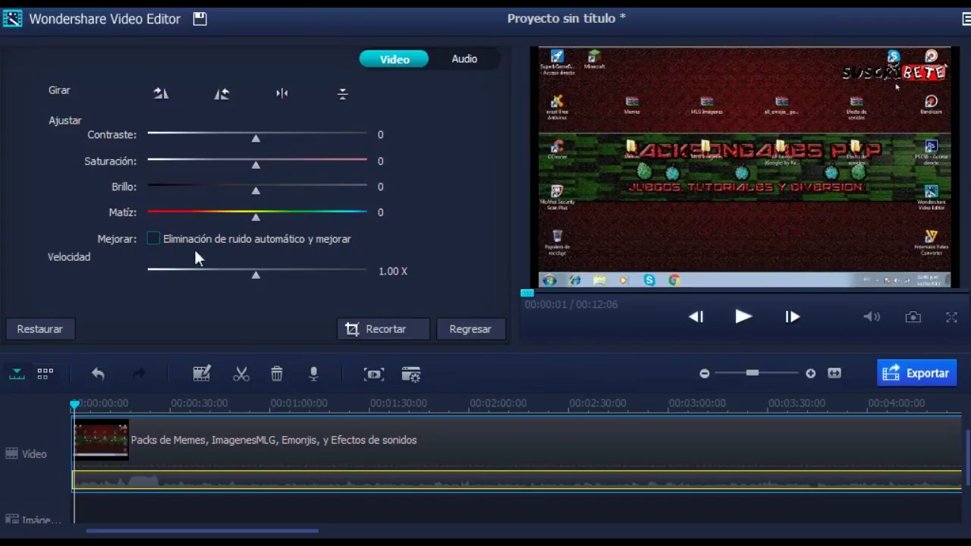
pyautogui.click(153, 239)
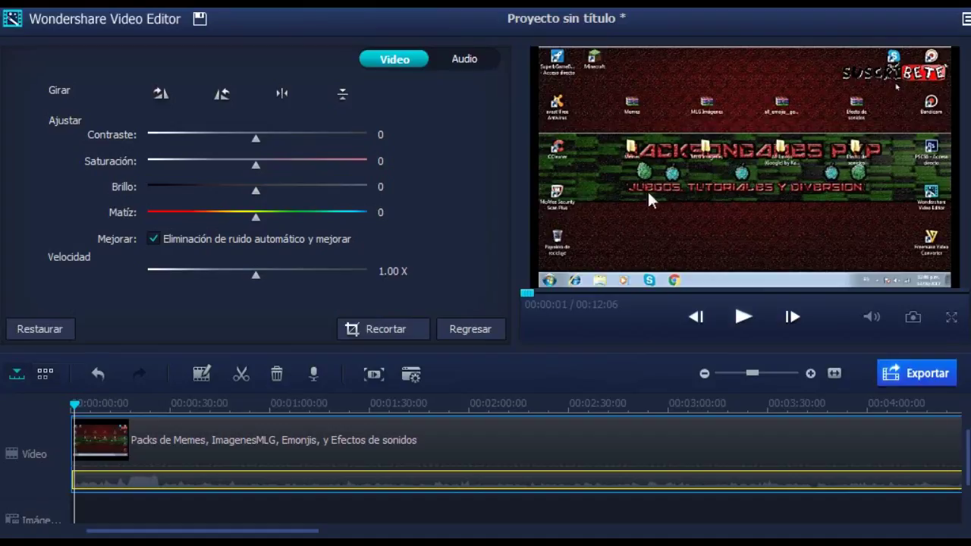
pyautogui.click(155, 240)
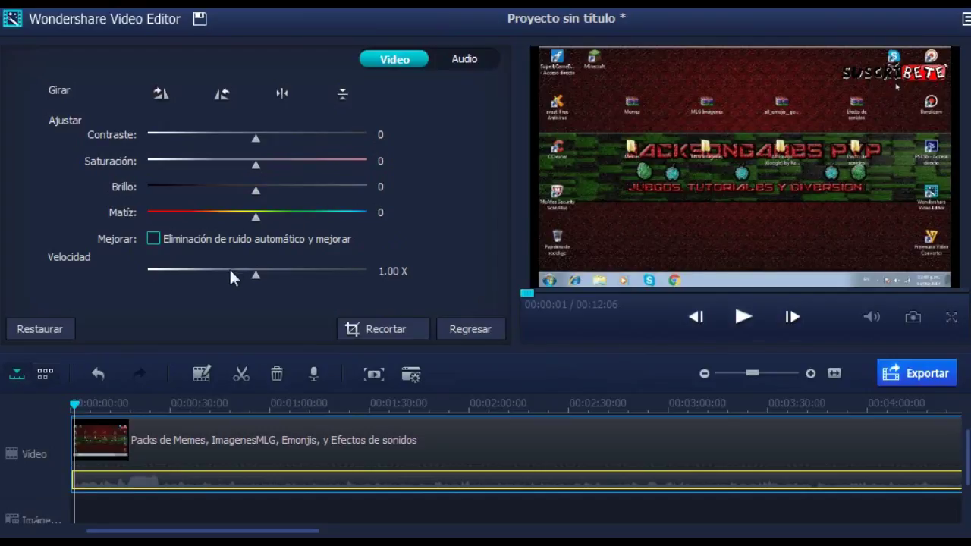
# Try out the clip's playback speed at 0.20 X and 5.00 X, and return it to 1.00 X.
pyautogui.moveTo(255, 278); pyautogui.dragTo(138, 301)
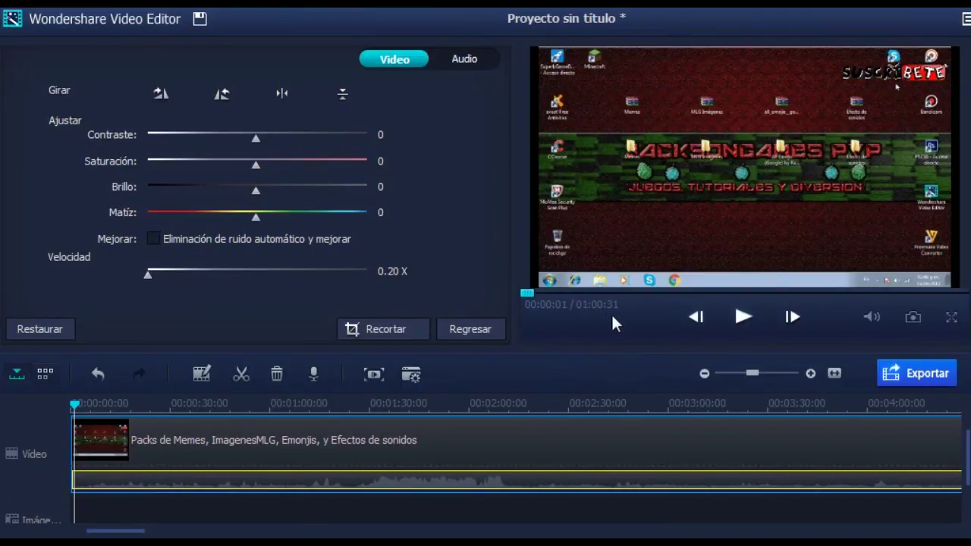
pyautogui.click(252, 272)
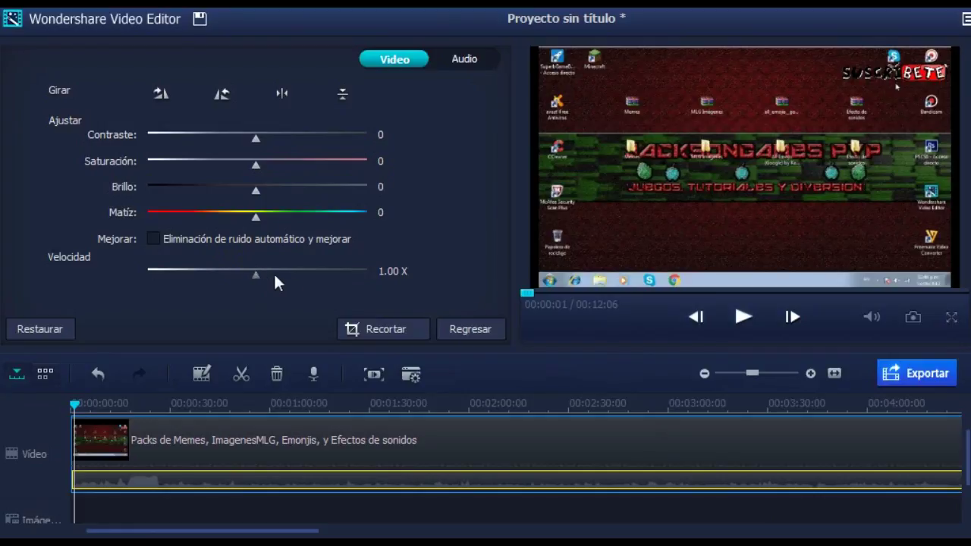
pyautogui.moveTo(274, 273); pyautogui.dragTo(371, 278)
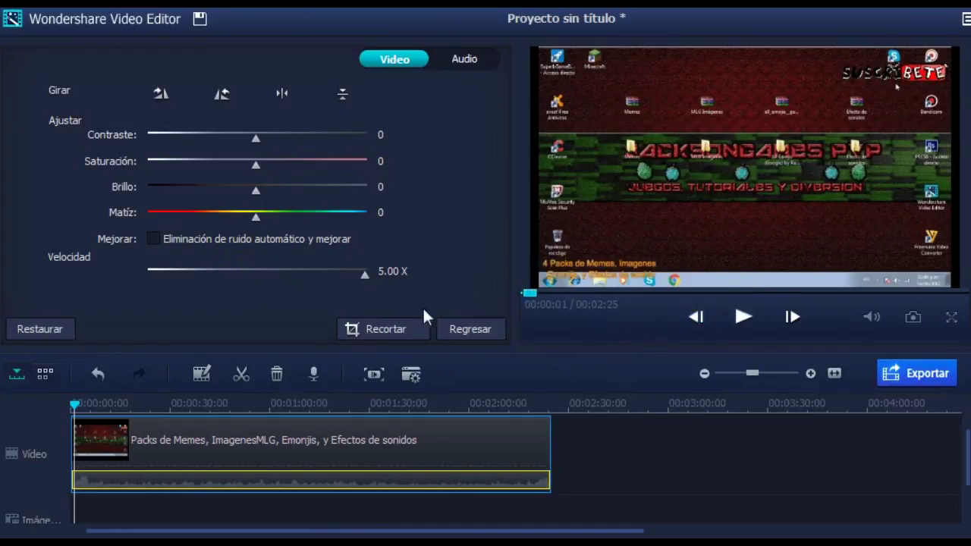
pyautogui.moveTo(366, 276); pyautogui.dragTo(264, 307)
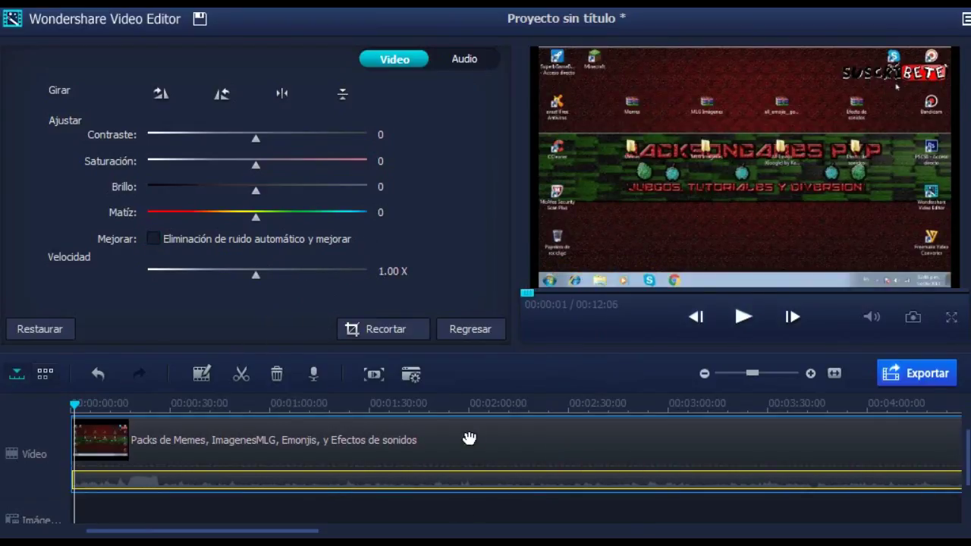
# Leave the clip's editing settings and place the smiling emoji image on the image track at about 10 seconds.
pyautogui.click(466, 335)
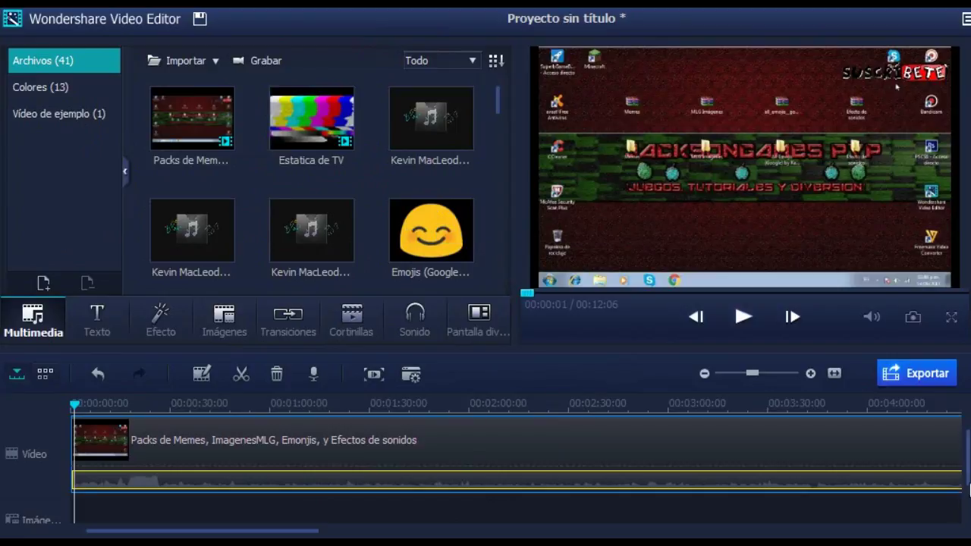
pyautogui.scroll(-2, 967, 457)
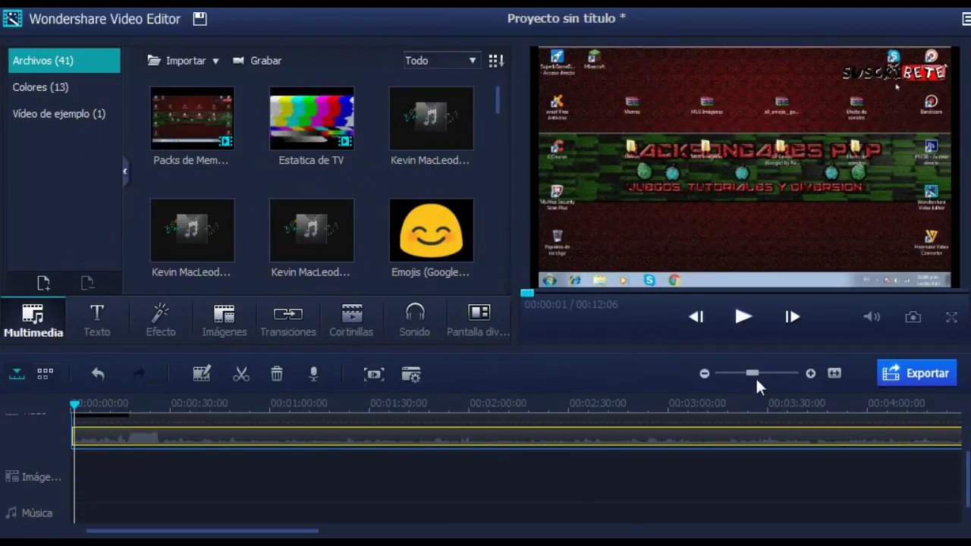
pyautogui.moveTo(748, 370); pyautogui.dragTo(761, 370)
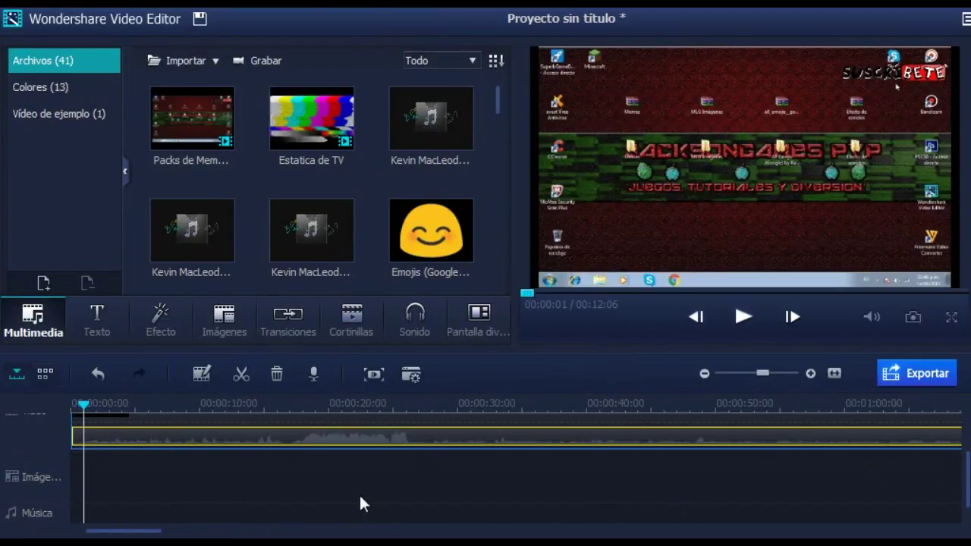
pyautogui.scroll(2, 360, 499)
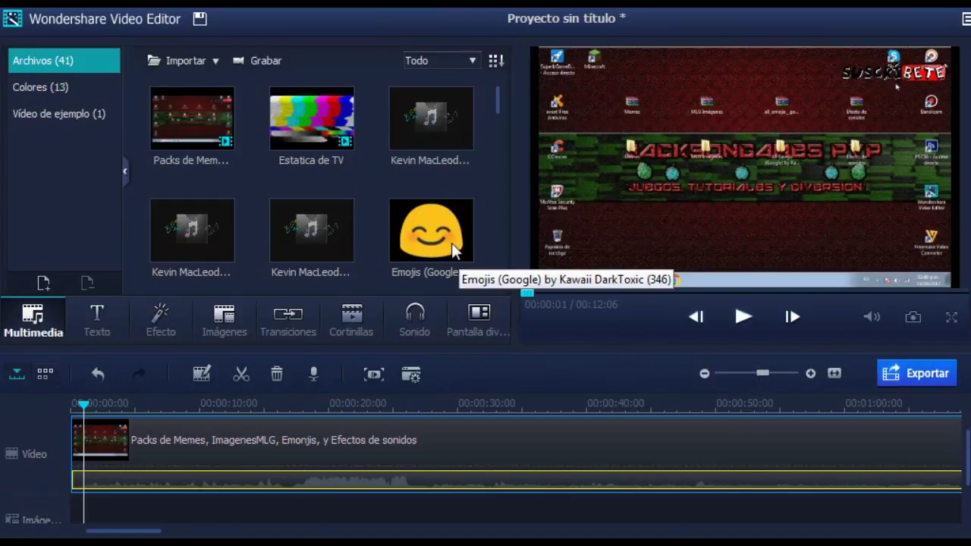
pyautogui.moveTo(446, 244); pyautogui.dragTo(200, 483)
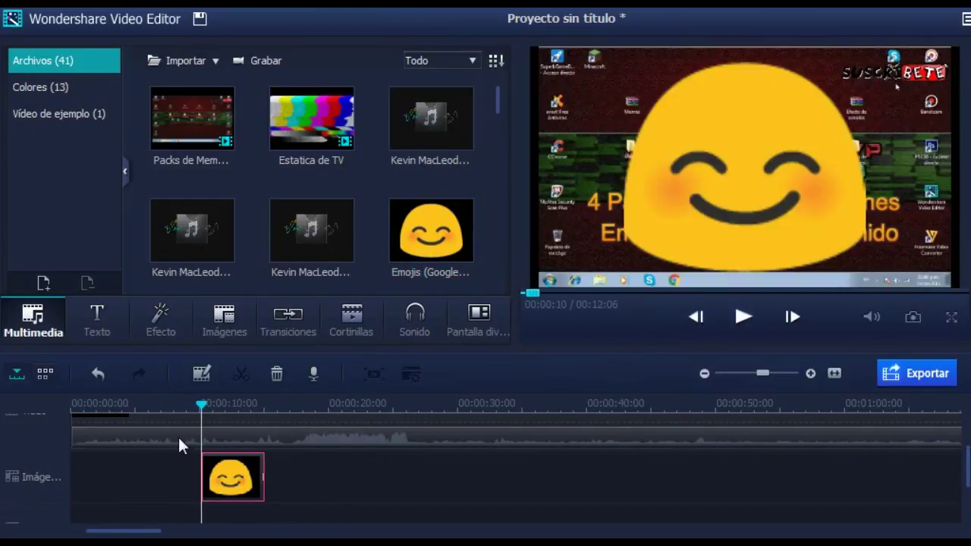
# Shrink the emoji to less than half its size and position it in the upper-left corner of the video frame.
pyautogui.click(852, 198)
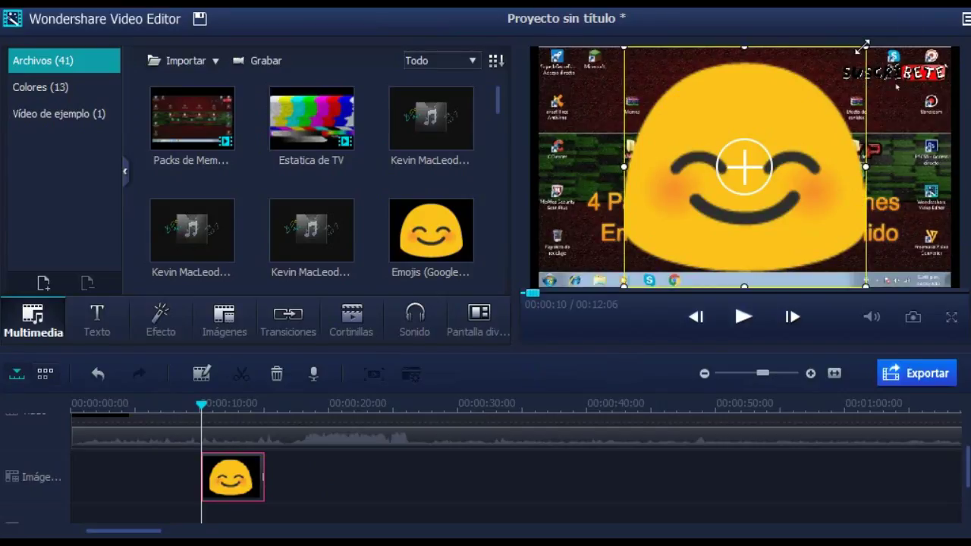
pyautogui.moveTo(866, 47); pyautogui.dragTo(736, 182)
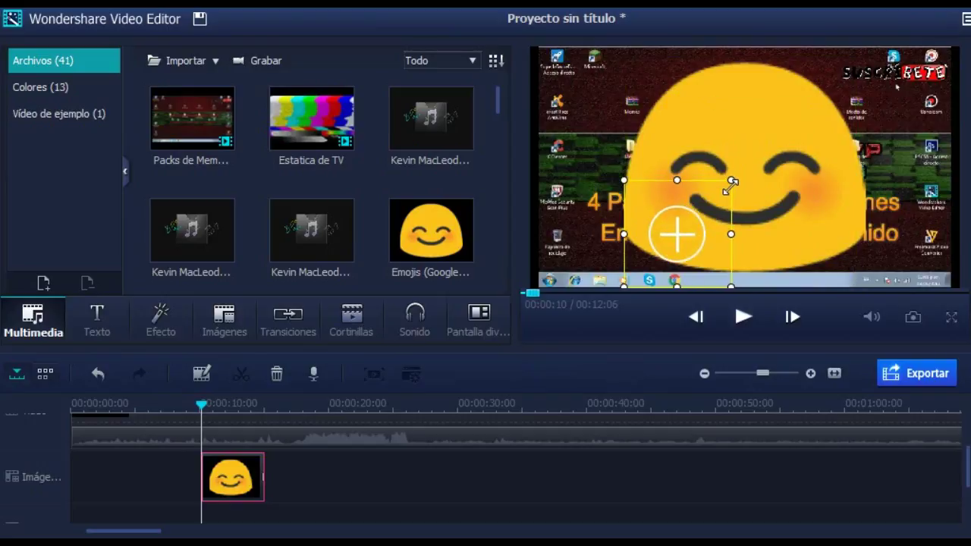
pyautogui.moveTo(726, 223); pyautogui.dragTo(641, 112)
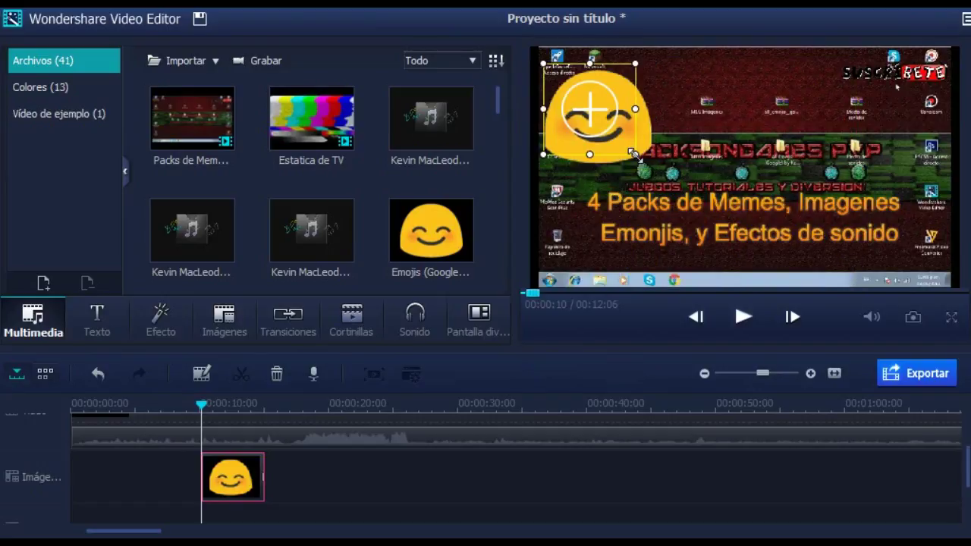
pyautogui.moveTo(621, 144)
pyautogui.mouseDown()
pyautogui.moveTo(757, 151)
pyautogui.moveTo(884, 121)
pyautogui.moveTo(618, 132)
pyautogui.mouseUp()
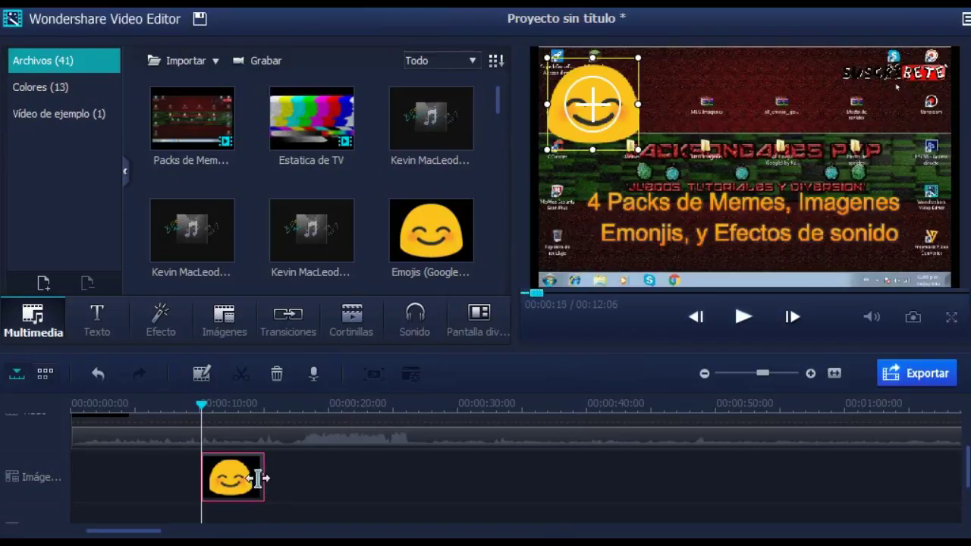
# Shorten the emoji clip to end at about 12 seconds and play that section from about 8 seconds to check it.
pyautogui.moveTo(256, 478); pyautogui.dragTo(224, 480)
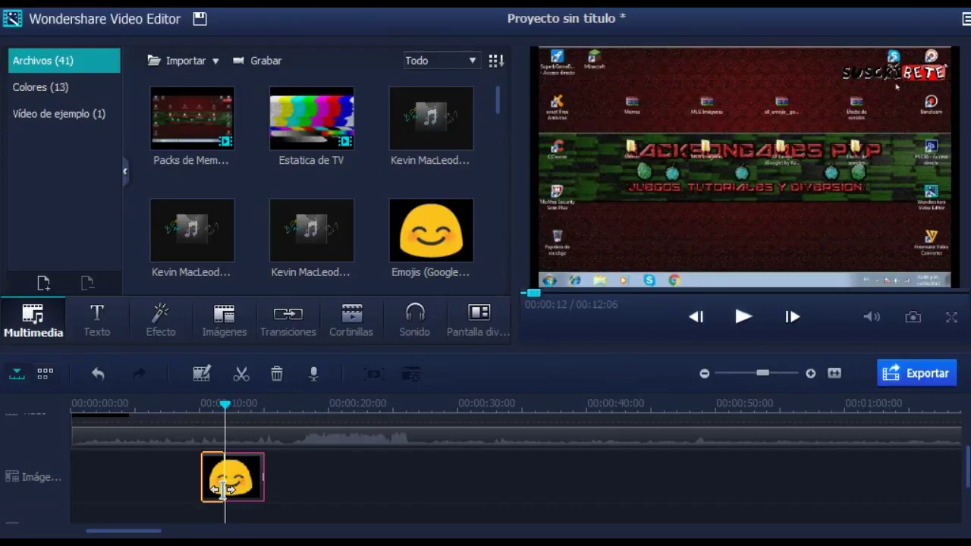
pyautogui.moveTo(284, 497); pyautogui.dragTo(245, 497)
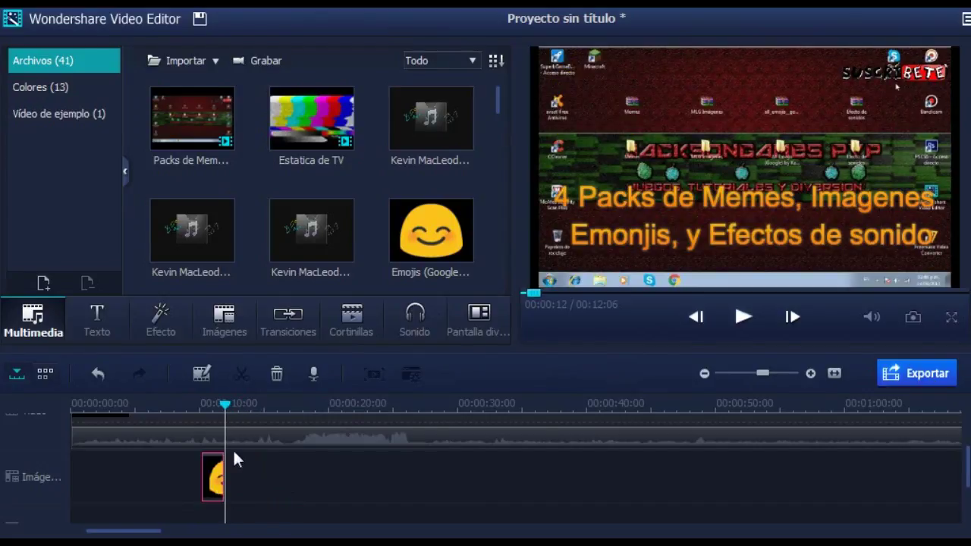
pyautogui.moveTo(226, 402); pyautogui.dragTo(175, 438)
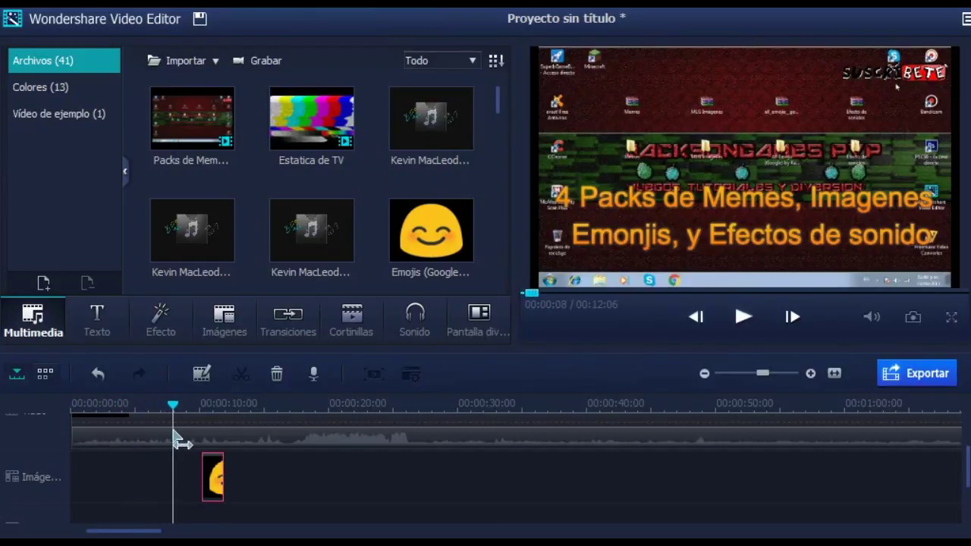
pyautogui.click(745, 317)
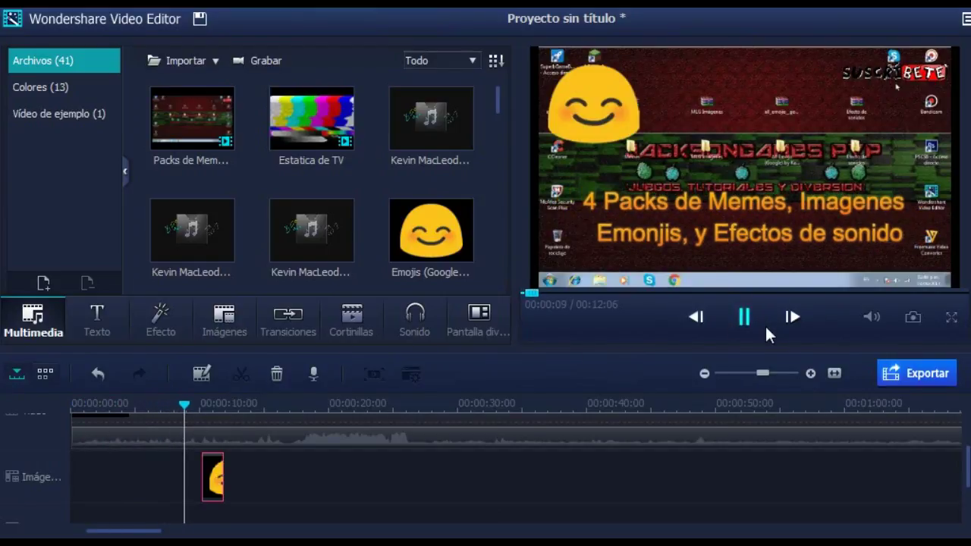
pyautogui.press('space')
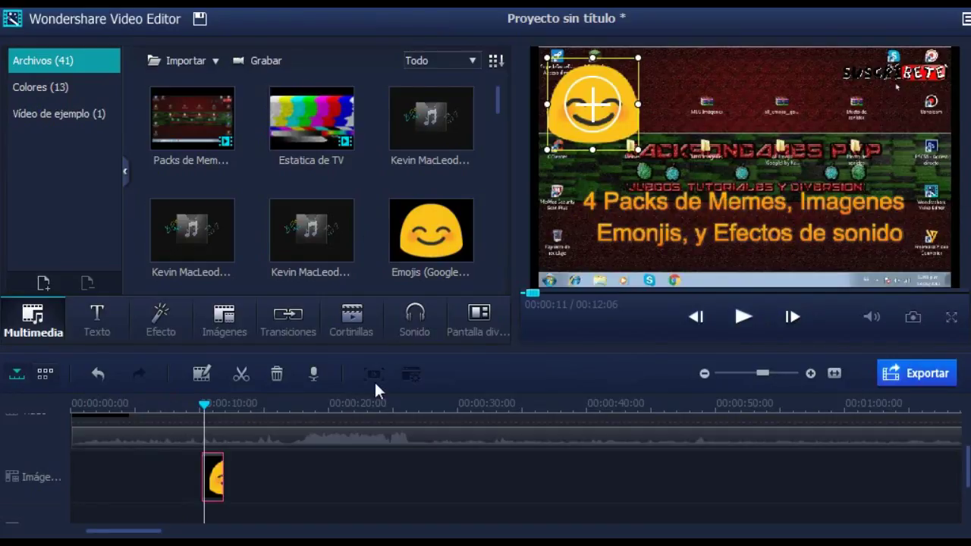
# Split the video clip at the 11-second playhead position and undo the split.
pyautogui.click(319, 440)
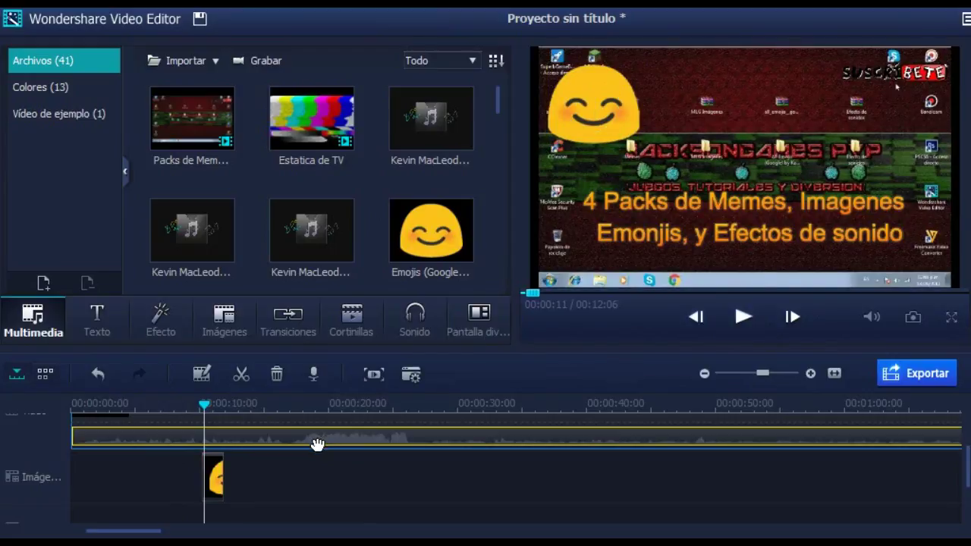
pyautogui.rightClick(317, 444)
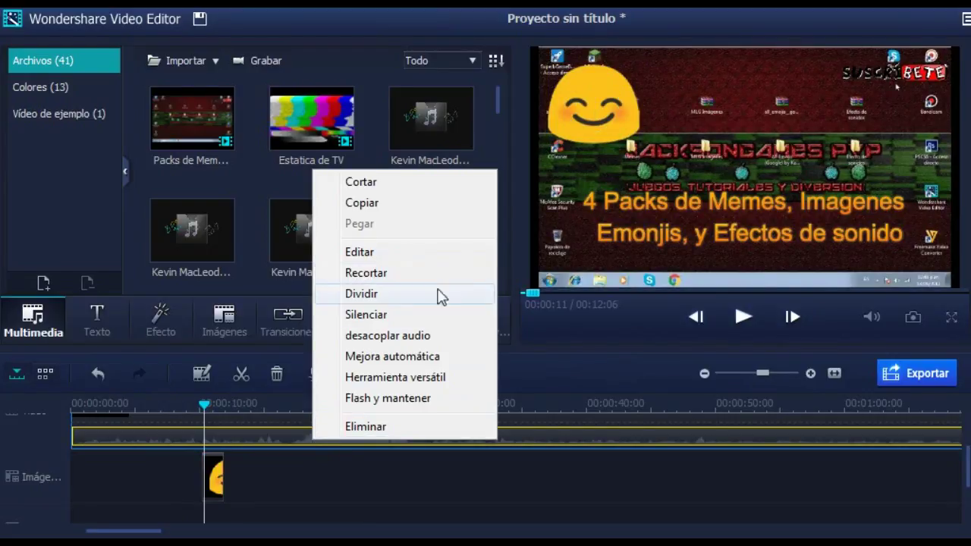
pyautogui.click(375, 294)
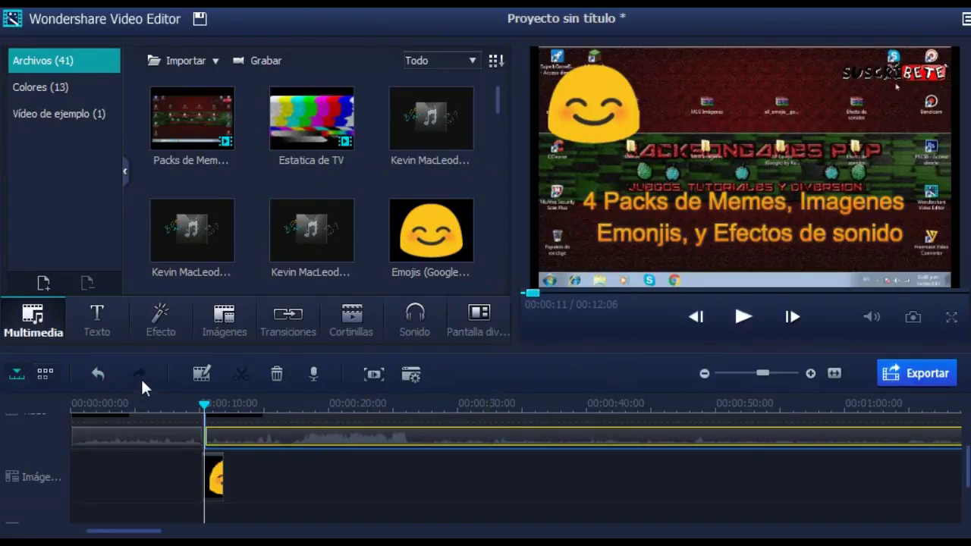
pyautogui.moveTo(205, 406); pyautogui.dragTo(156, 410)
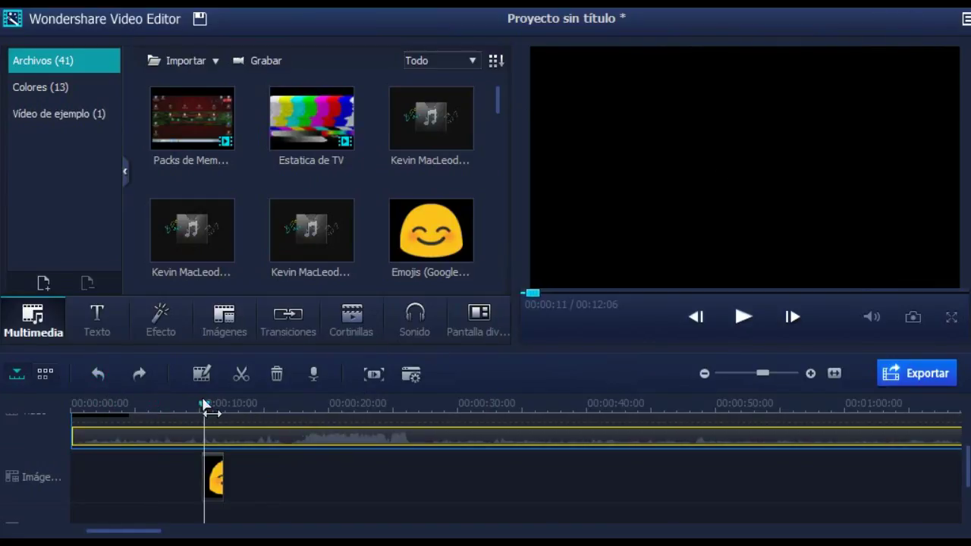
# Detach the audio from the video clip and delete the detached audio from the timeline.
pyautogui.moveTo(204, 415); pyautogui.dragTo(156, 417)
pyautogui.rightClick(220, 431)
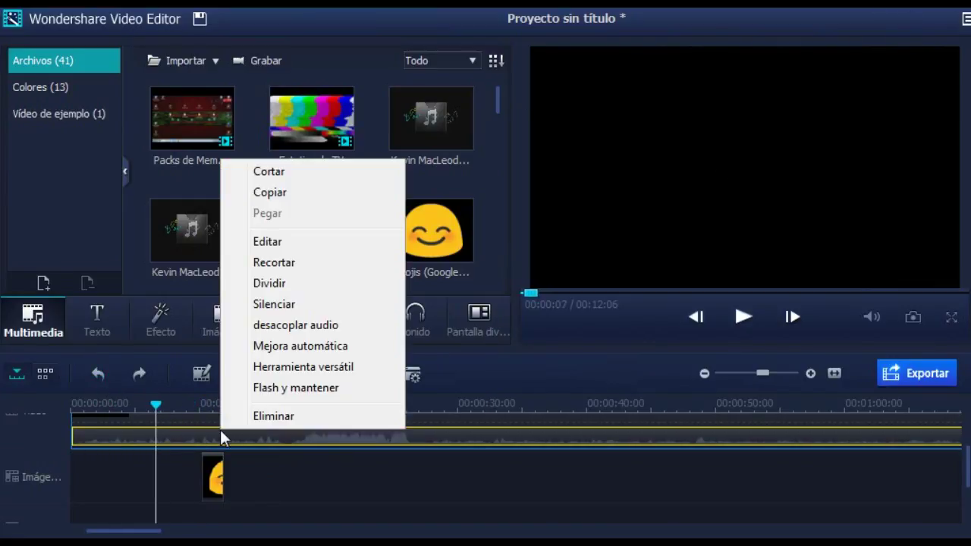
pyautogui.click(285, 328)
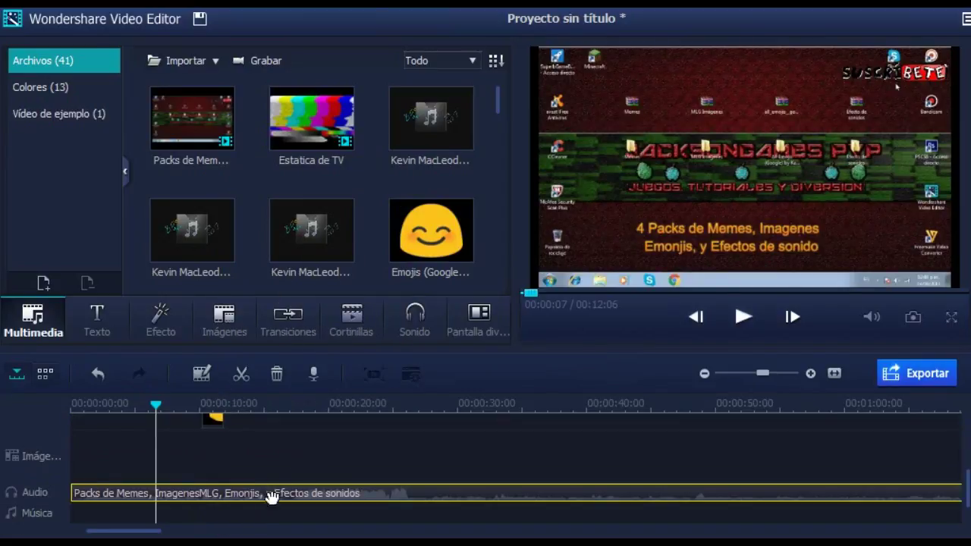
pyautogui.press('Delete')
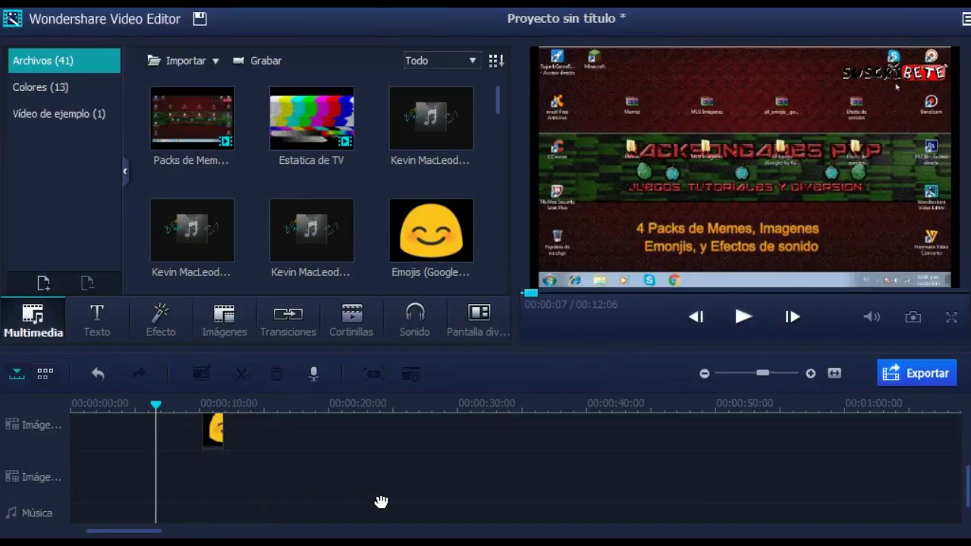
# Place the Kevin MacLeod - Silly Fun (Sin Copyright) track on the music track from the start of the timeline.
pyautogui.scroll(1, 151, 494)
pyautogui.scroll(-1, 147, 497)
pyautogui.scroll(1, 147, 497)
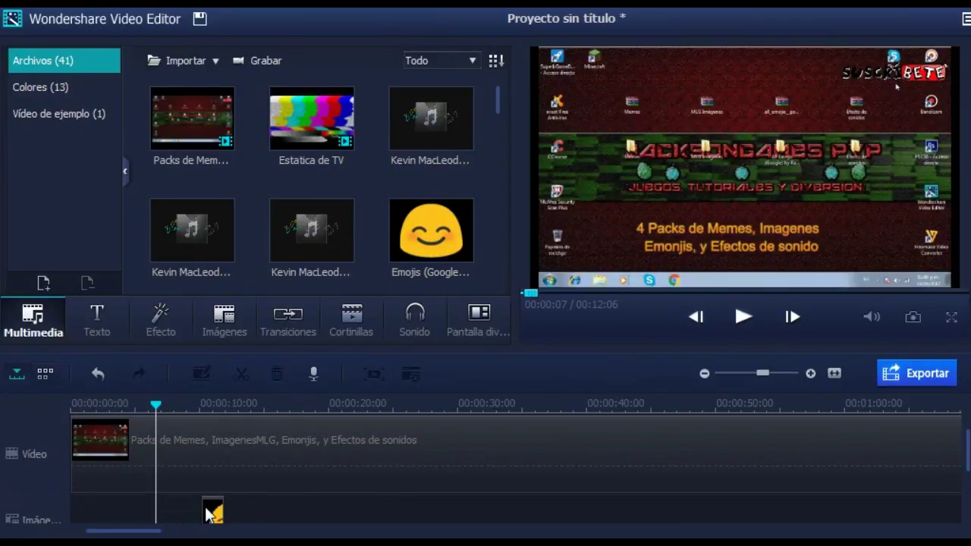
pyautogui.scroll(-1, 252, 490)
pyautogui.scroll(1, 254, 463)
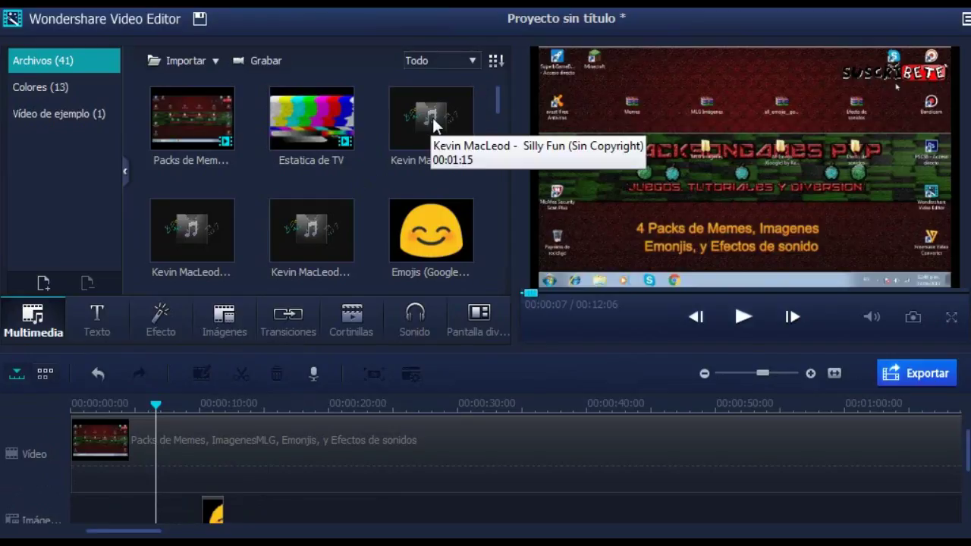
pyautogui.moveTo(431, 117); pyautogui.dragTo(73, 522)
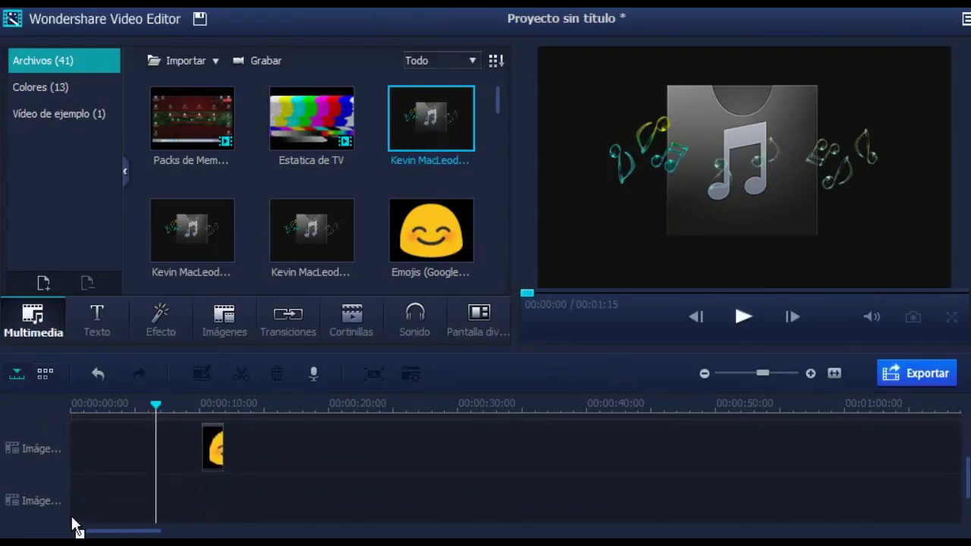
pyautogui.click(348, 460)
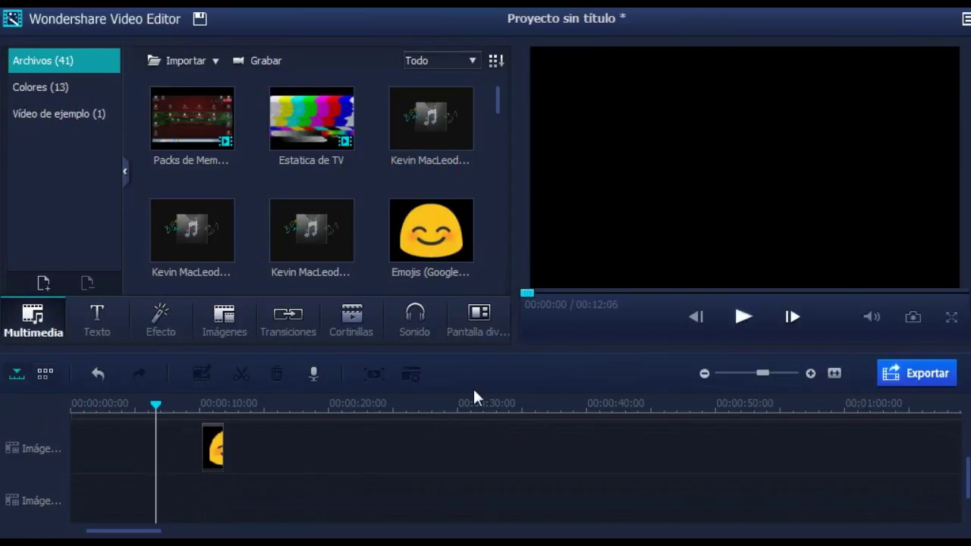
# Play the project briefly to check the added music, pause it and view the music track.
pyautogui.scroll(-1, 453, 436)
pyautogui.scroll(3, 452, 437)
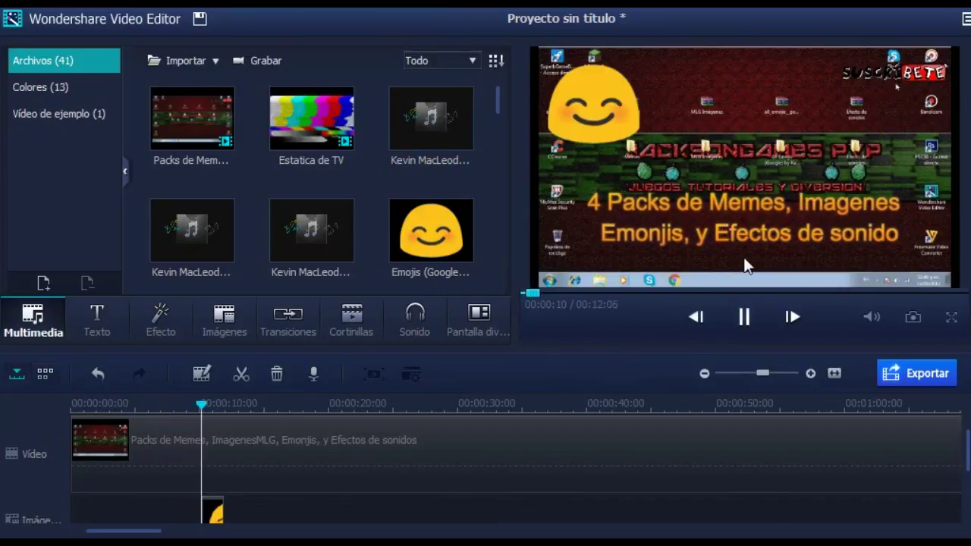
pyautogui.click(744, 317)
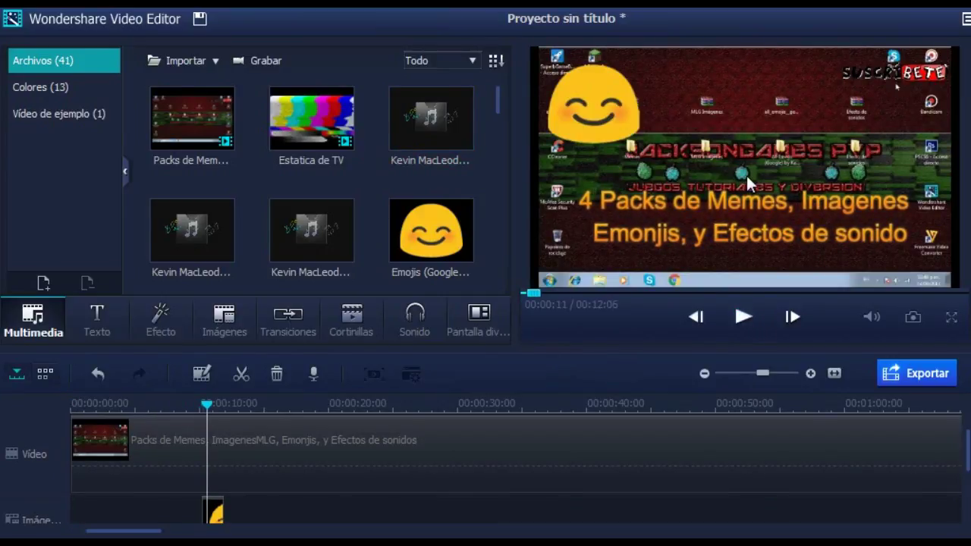
pyautogui.scroll(-3, 493, 463)
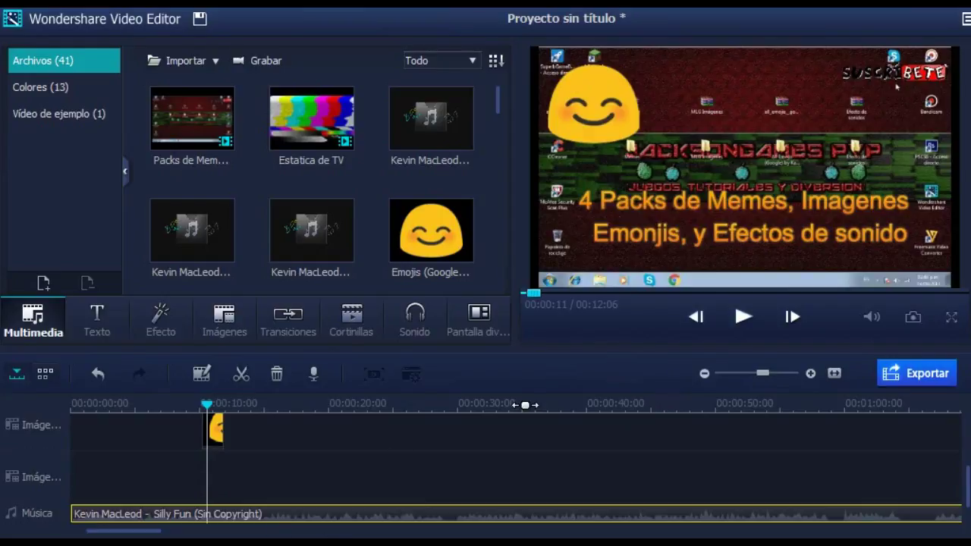
# Examine the video, image and music tracks on the timeline, then browse the imported emoji images in the media library.
pyautogui.scroll(3, 304, 459)
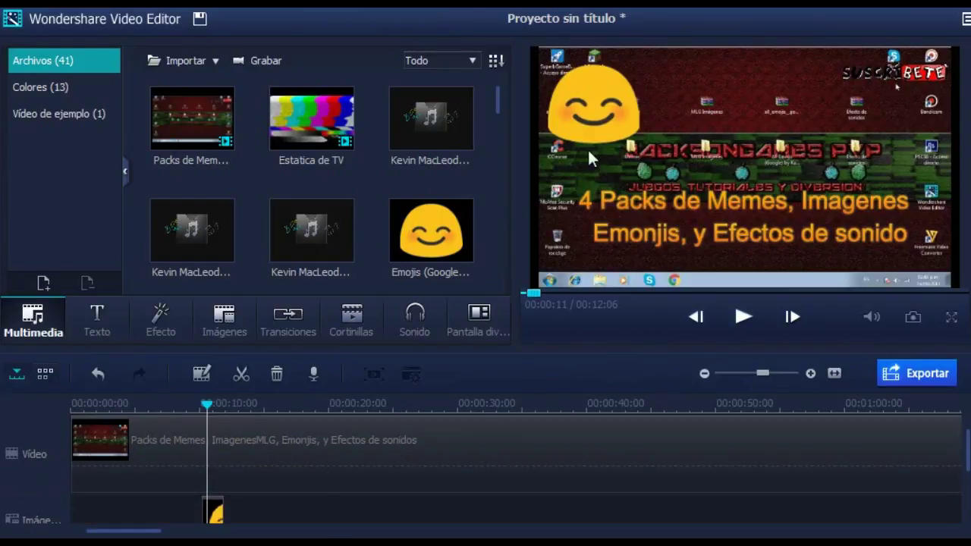
pyautogui.scroll(-3, 492, 397)
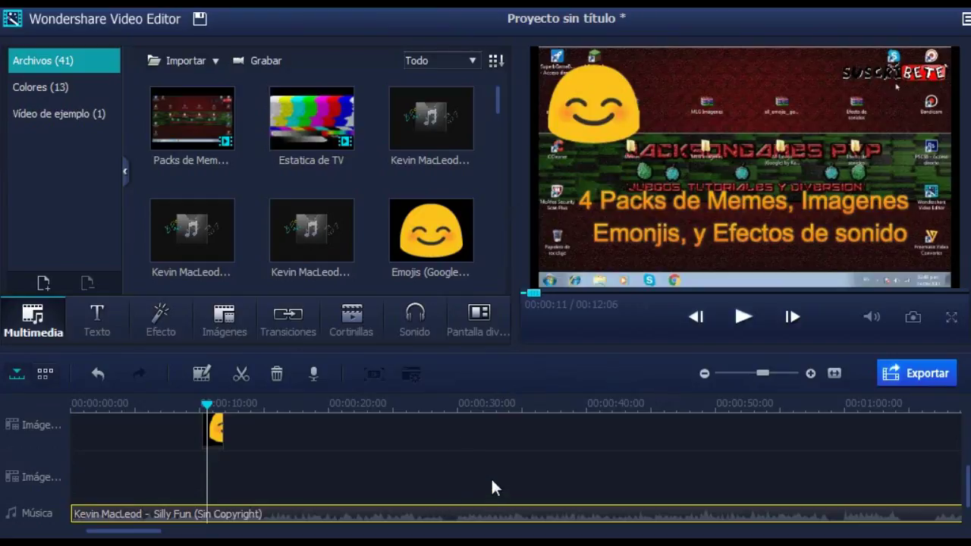
pyautogui.scroll(3, 493, 478)
pyautogui.scroll(-3, 491, 478)
pyautogui.scroll(3, 441, 464)
pyautogui.click(356, 465)
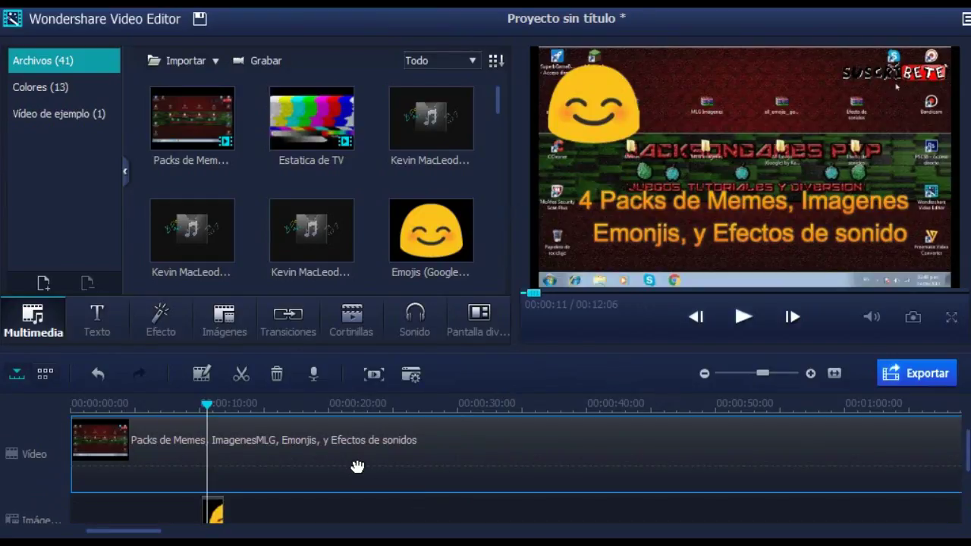
pyautogui.scroll(-3, 356, 466)
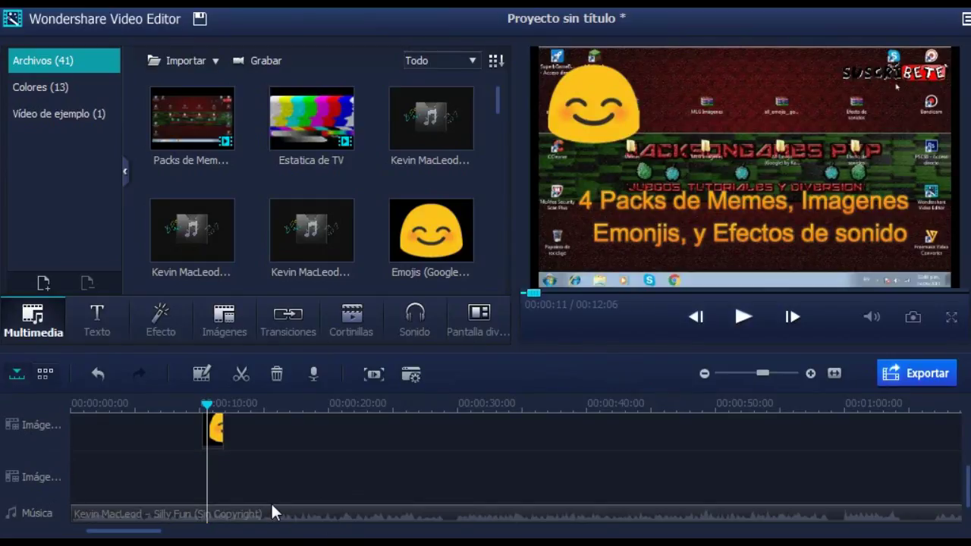
pyautogui.scroll(3, 240, 470)
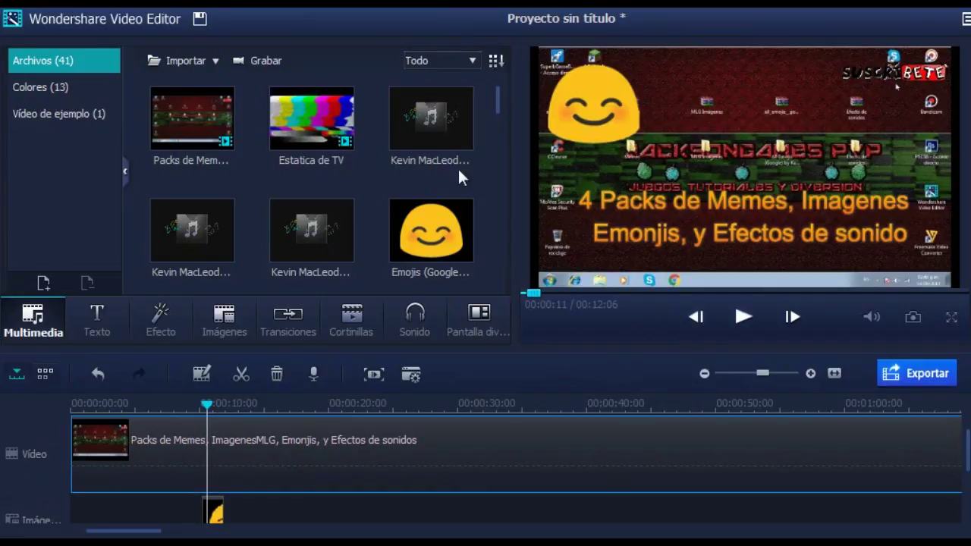
pyautogui.moveTo(500, 102); pyautogui.dragTo(497, 123)
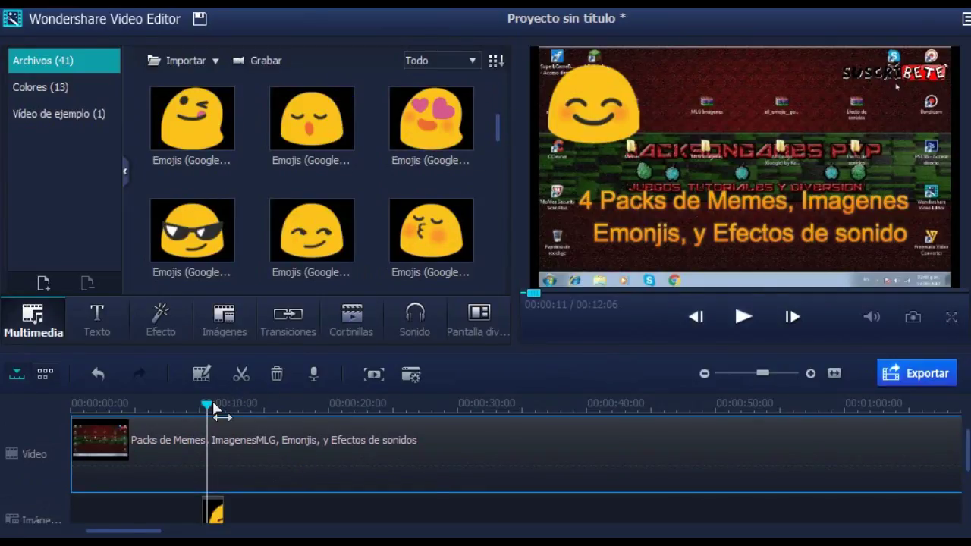
# Move the playhead to the 25-second position of the video clip.
pyautogui.moveTo(209, 414); pyautogui.dragTo(336, 428)
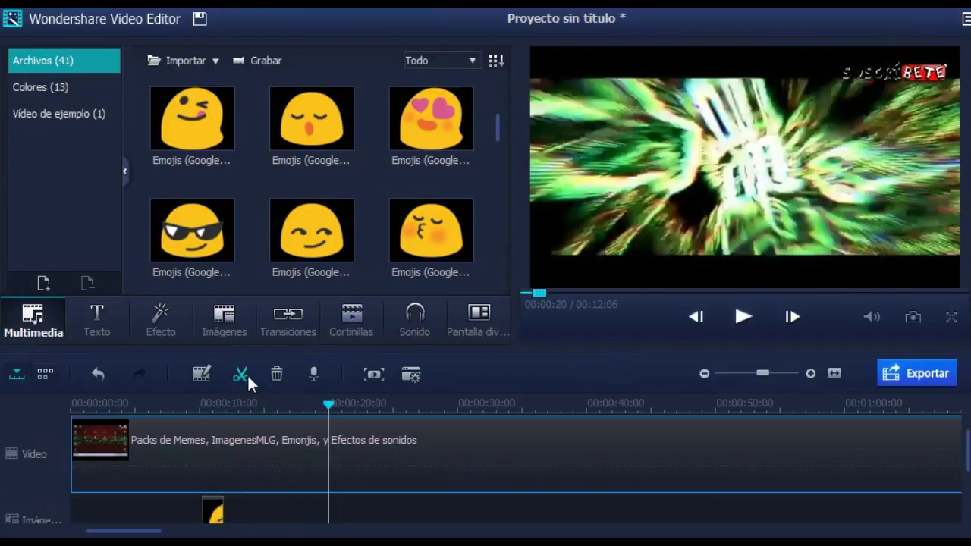
pyautogui.click(329, 416)
pyautogui.moveTo(362, 416); pyautogui.dragTo(398, 424)
pyautogui.rightClick(430, 448)
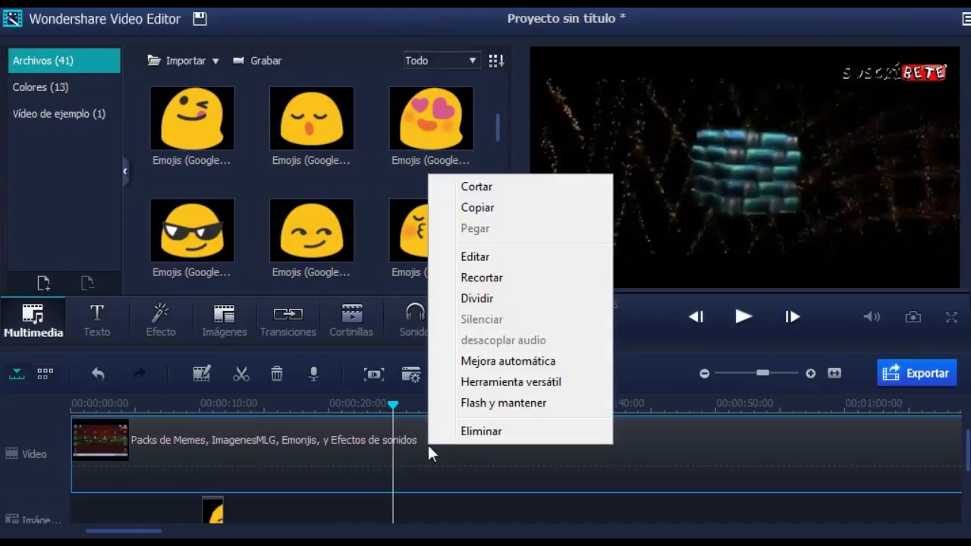
pyautogui.click(505, 280)
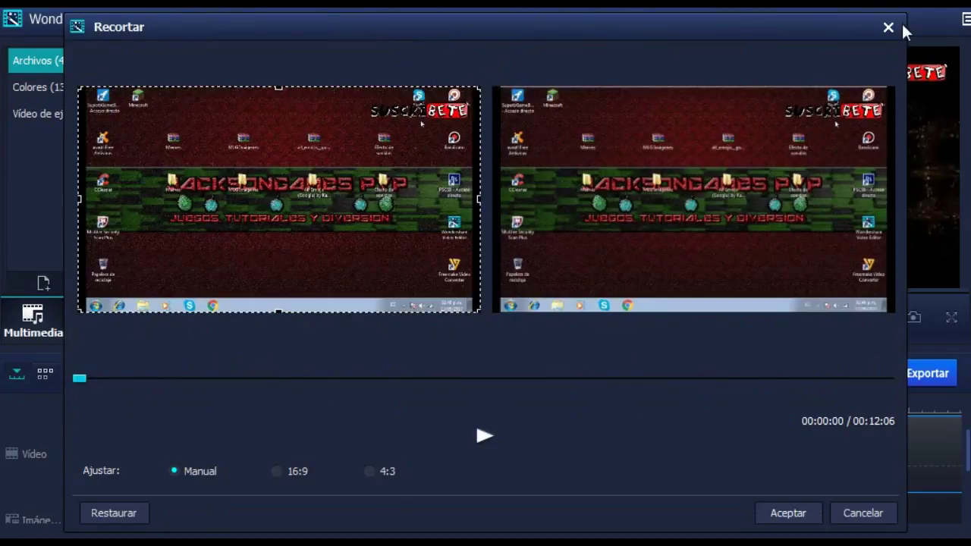
pyautogui.click(886, 29)
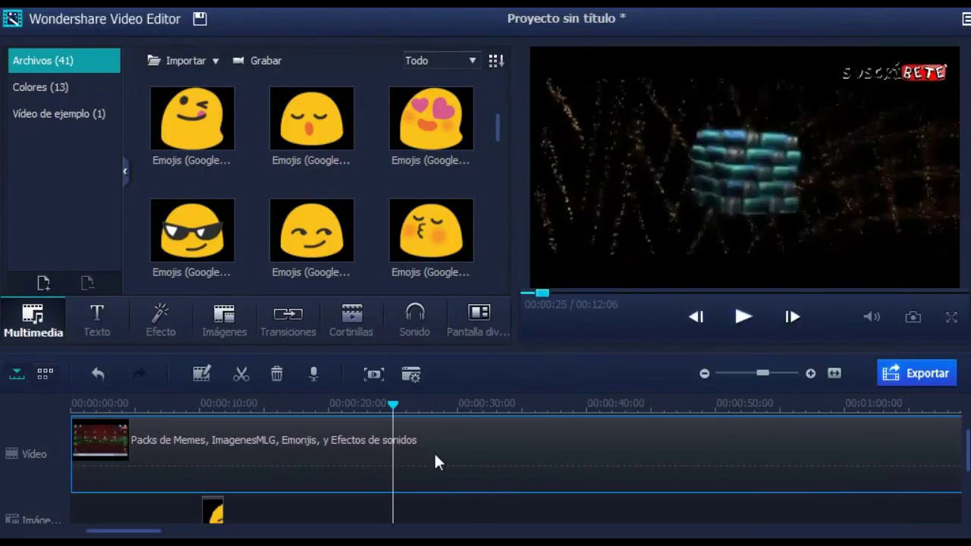
# Split the video clip at the 25-second playhead position and delete the section before the cut.
pyautogui.rightClick(436, 457)
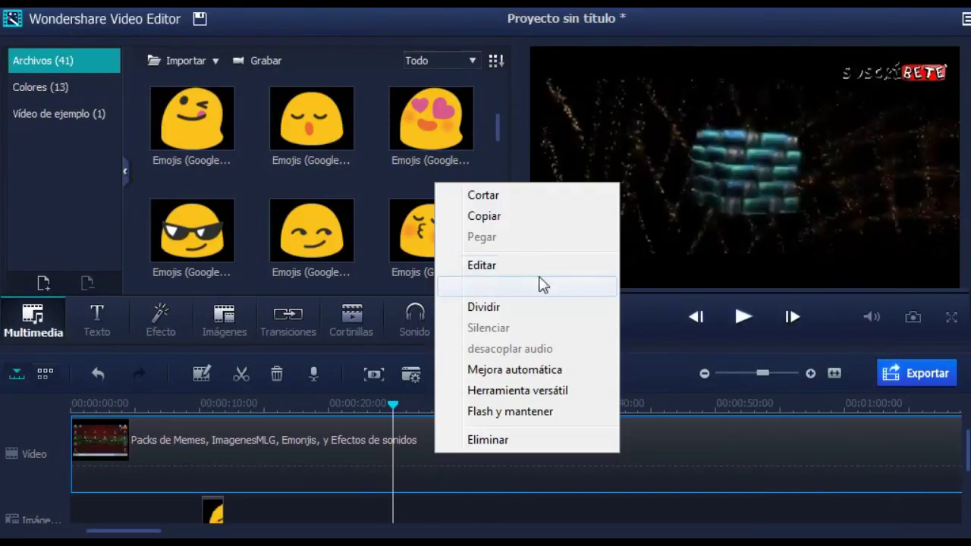
pyautogui.click(494, 308)
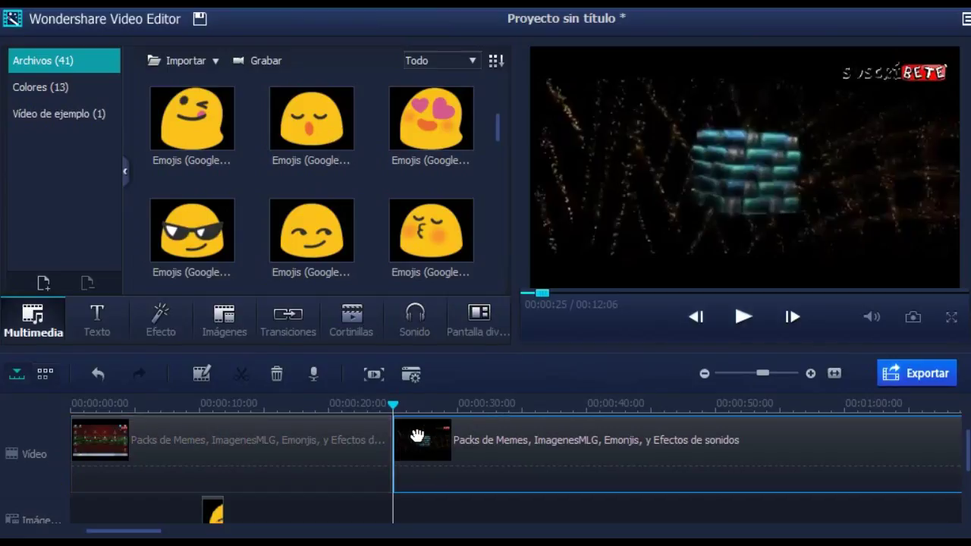
pyautogui.click(357, 458)
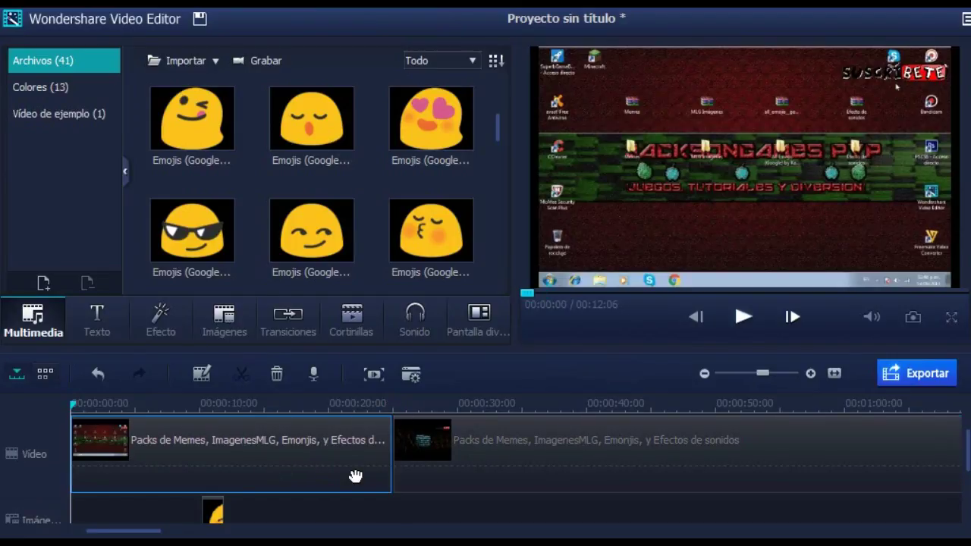
pyautogui.press('Delete')
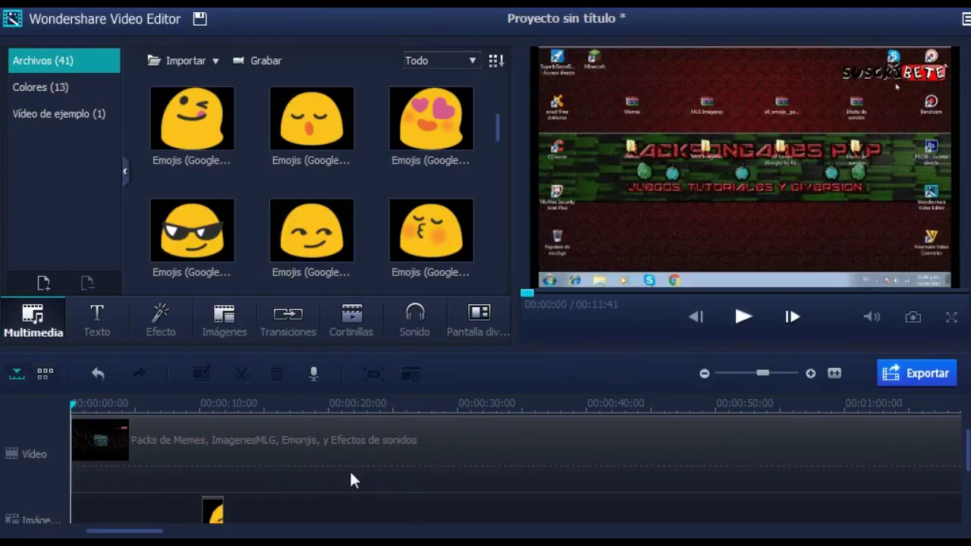
# Split the remaining video clip at 20 seconds and again at 25 seconds to isolate a five-second section.
pyautogui.click(329, 450)
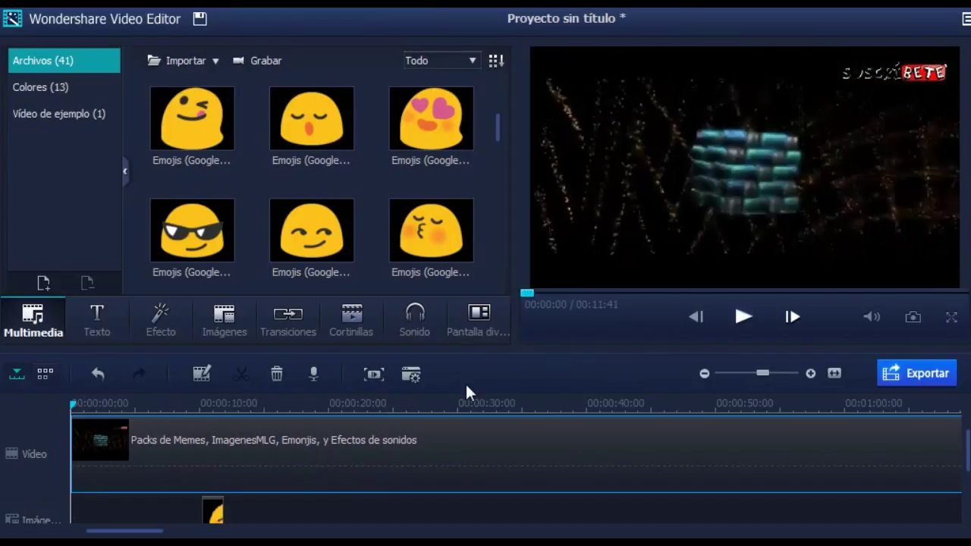
pyautogui.scroll(-2, 466, 395)
pyautogui.scroll(2, 423, 513)
pyautogui.scroll(-2, 365, 478)
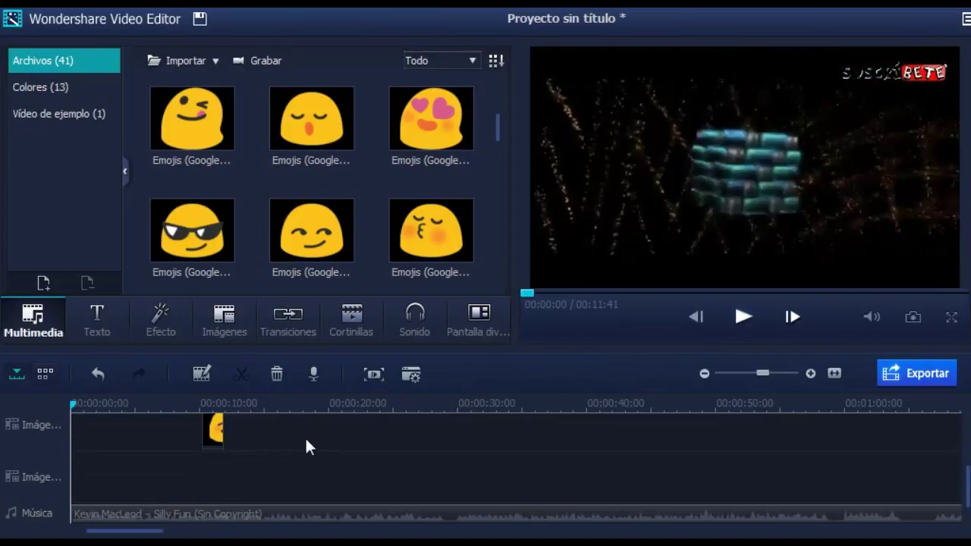
pyautogui.scroll(2, 308, 448)
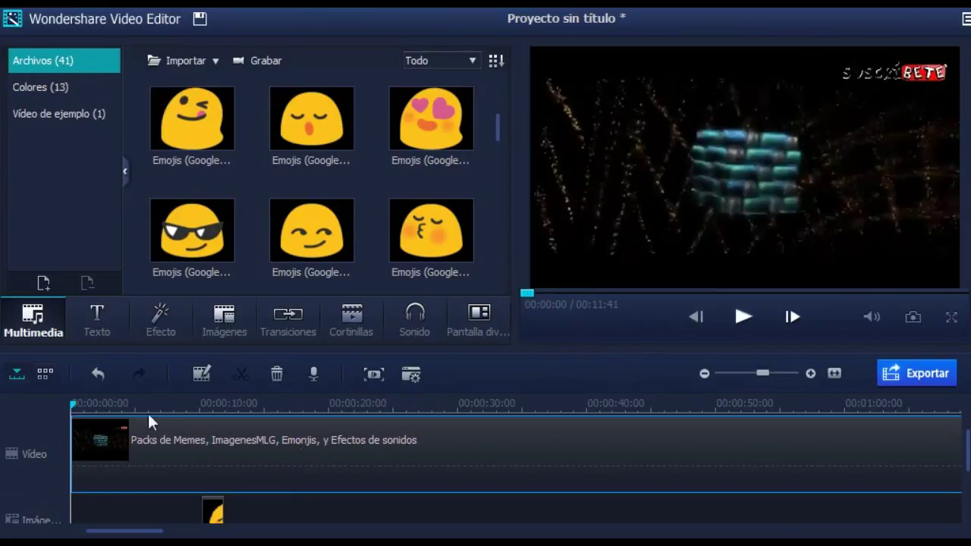
pyautogui.click(82, 404)
pyautogui.moveTo(110, 417); pyautogui.dragTo(331, 431)
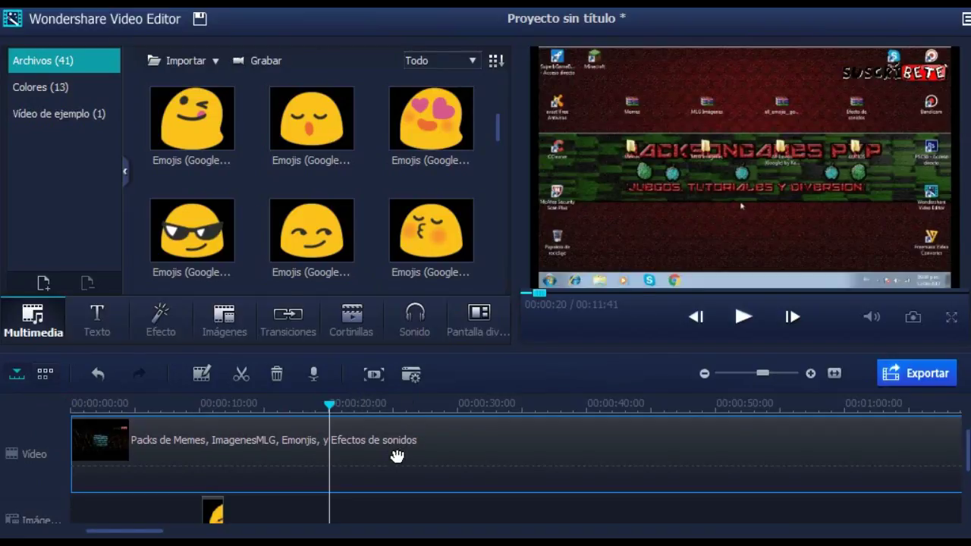
pyautogui.click(241, 375)
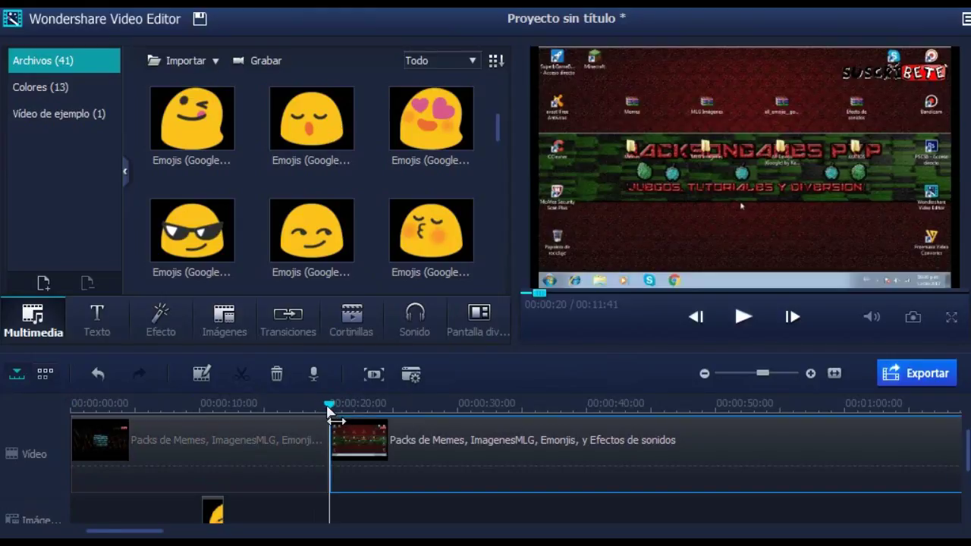
pyautogui.moveTo(329, 410); pyautogui.dragTo(378, 433)
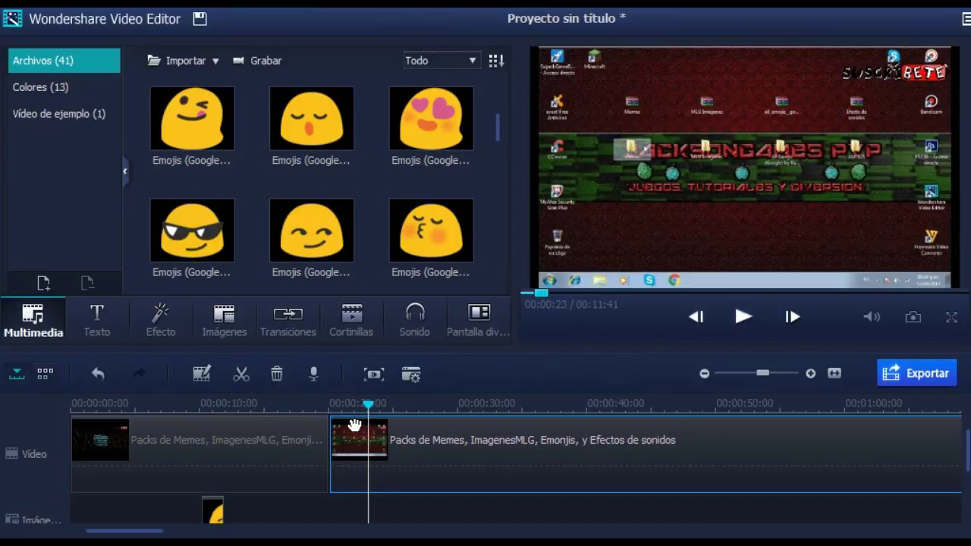
pyautogui.moveTo(375, 412); pyautogui.dragTo(394, 425)
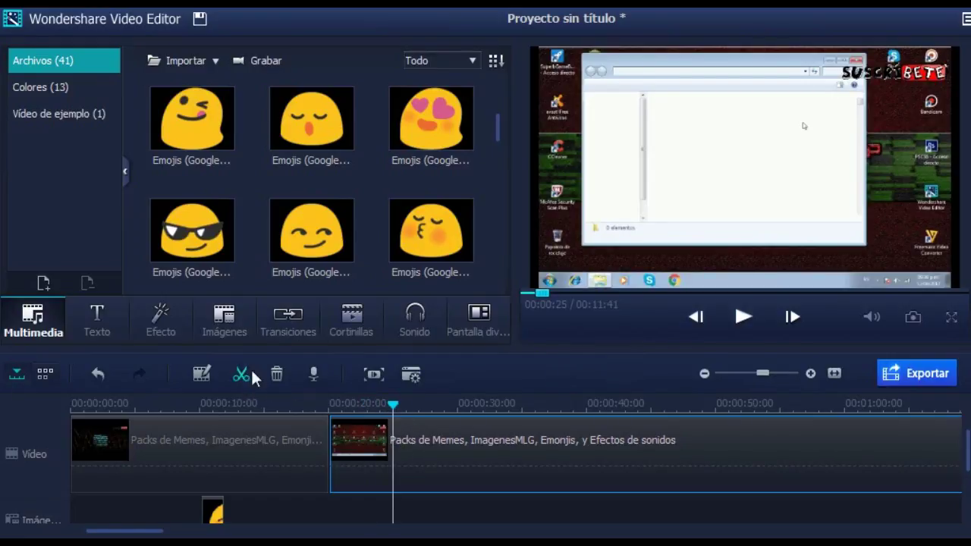
pyautogui.click(240, 375)
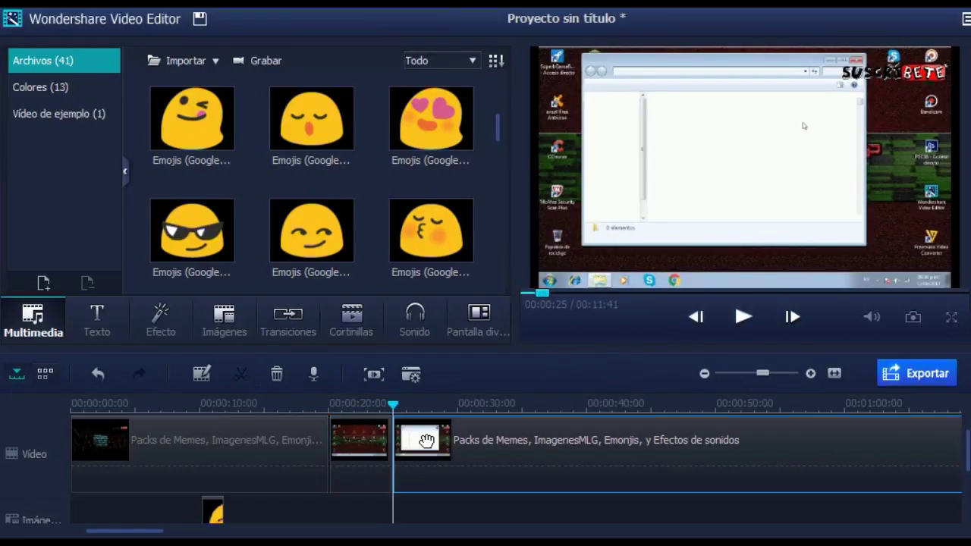
# Open the crop settings for the isolated five-second section of the video.
pyautogui.moveTo(394, 415); pyautogui.dragTo(436, 426)
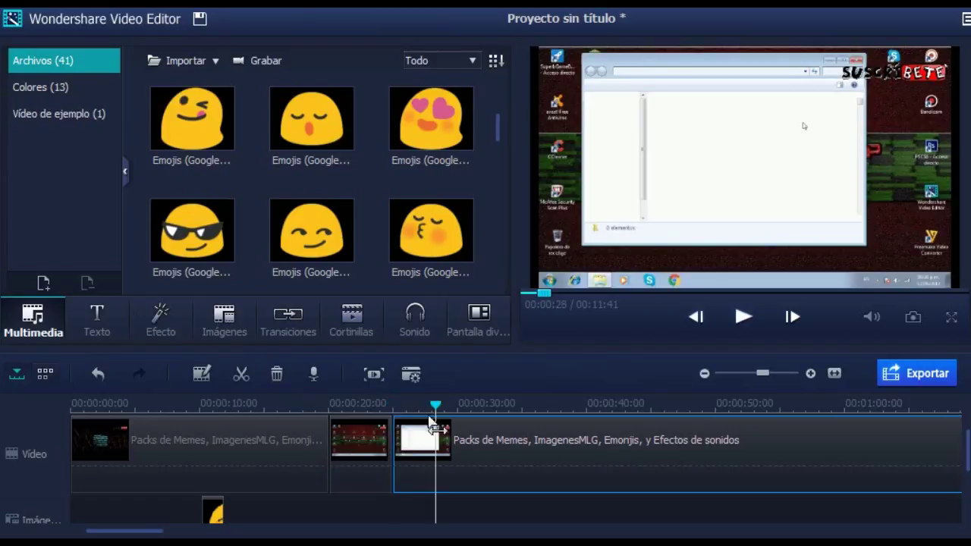
pyautogui.click(377, 454)
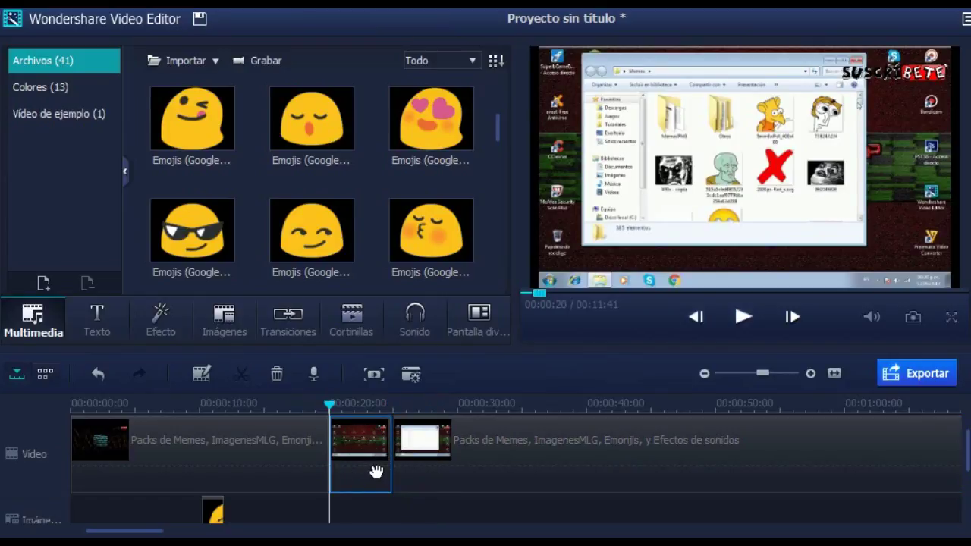
pyautogui.rightClick(375, 461)
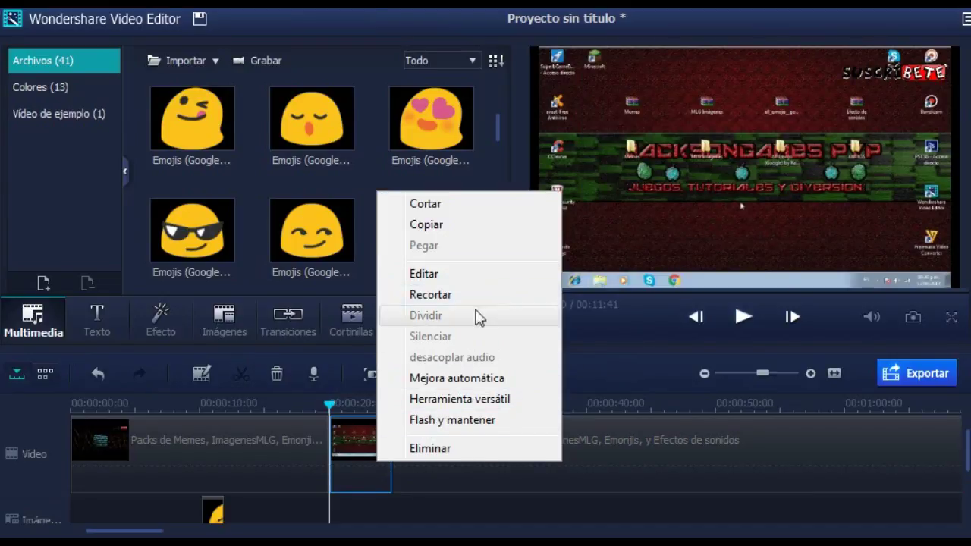
pyautogui.click(357, 462)
pyautogui.rightClick(354, 453)
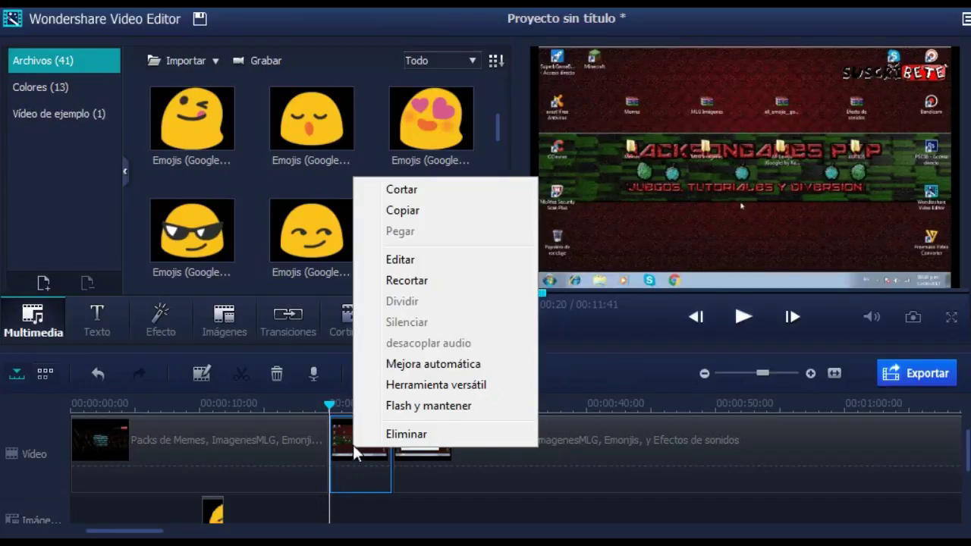
pyautogui.click(436, 260)
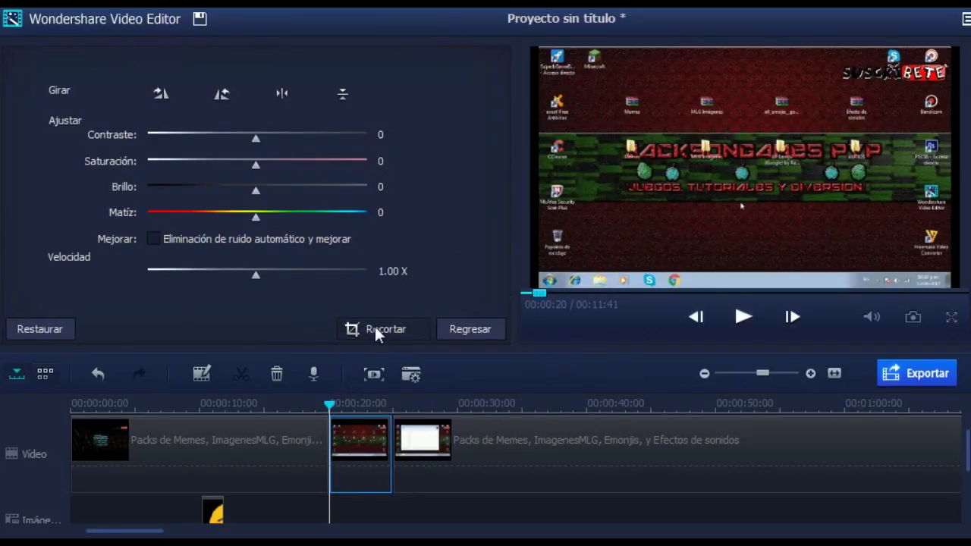
pyautogui.click(366, 327)
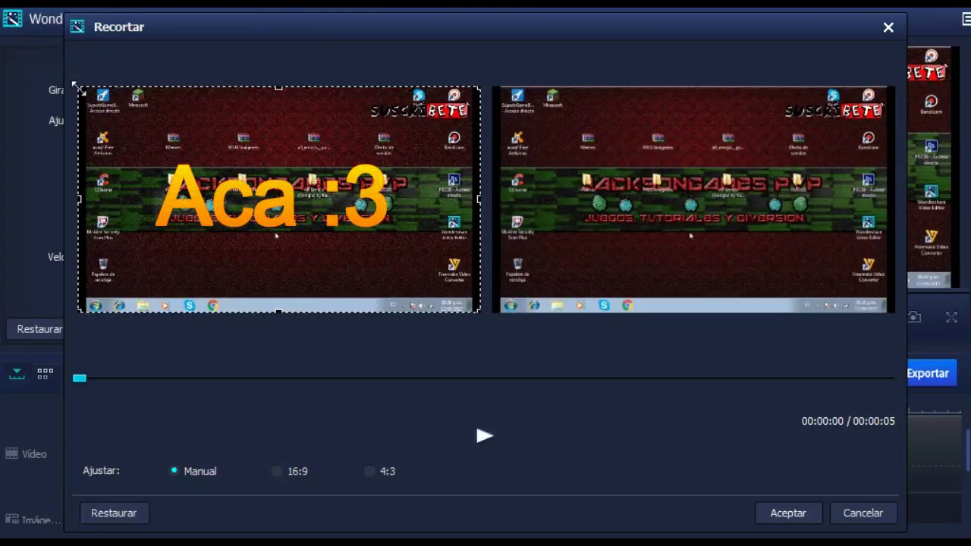
# Shrink and position the crop area tightly around the MLG Imágenes folder on the recorded desktop.
pyautogui.moveTo(83, 92); pyautogui.dragTo(325, 225)
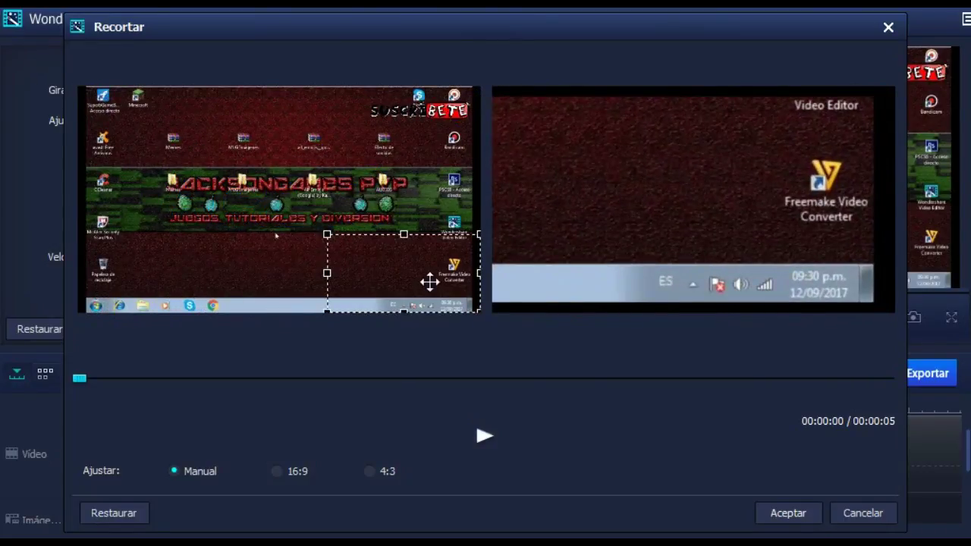
pyautogui.moveTo(429, 278); pyautogui.dragTo(283, 192)
pyautogui.moveTo(331, 143); pyautogui.dragTo(263, 163)
pyautogui.moveTo(175, 164); pyautogui.dragTo(244, 172)
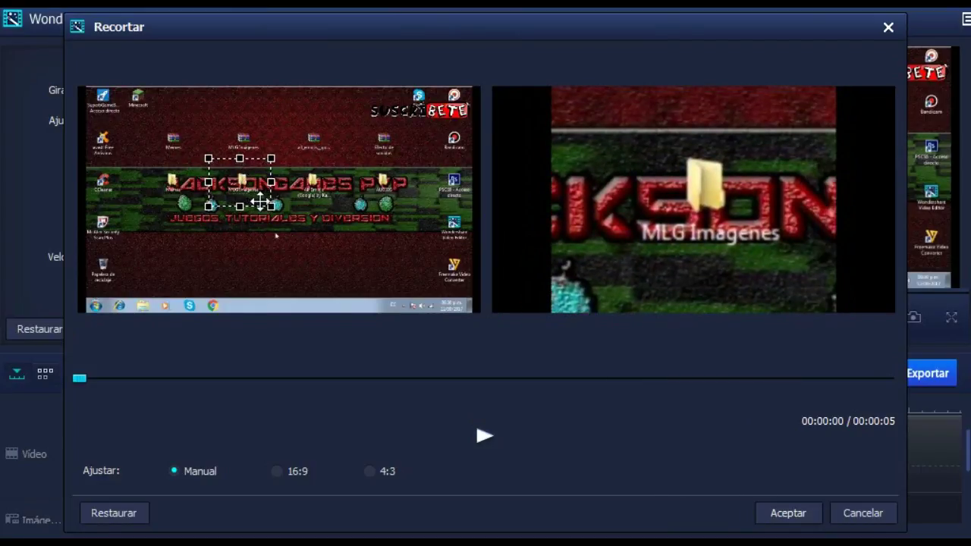
pyautogui.moveTo(241, 205); pyautogui.dragTo(241, 199)
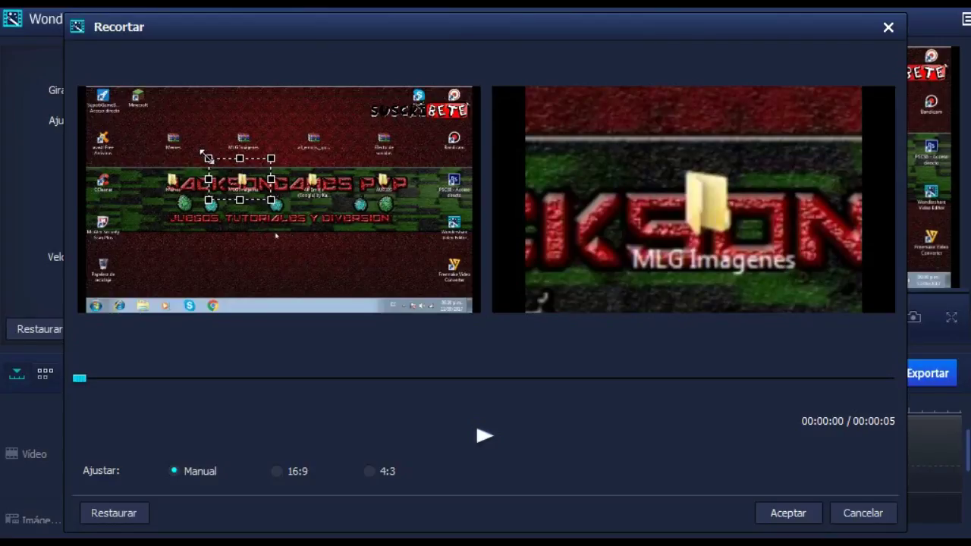
pyautogui.moveTo(208, 159); pyautogui.dragTo(211, 165)
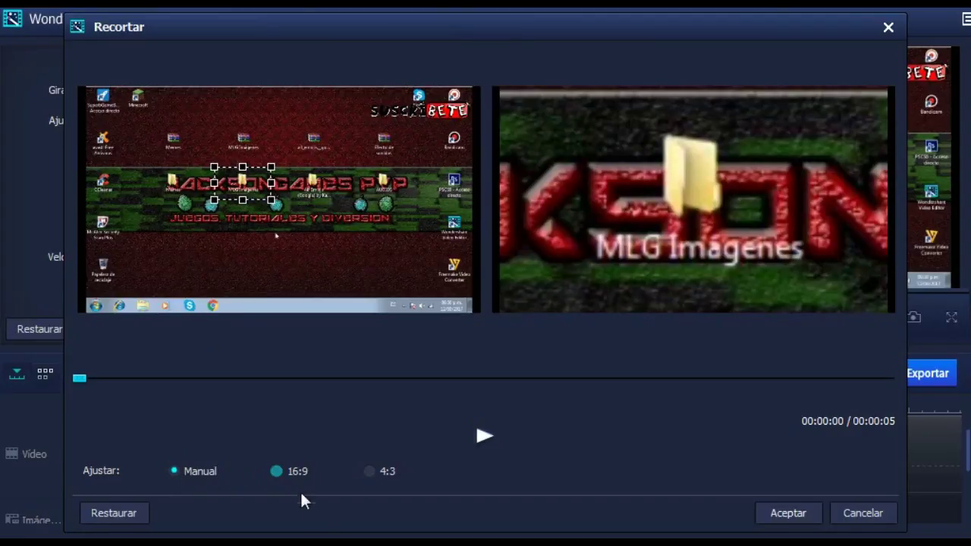
# Try the 16:9 and Manual ratios on the crop area and restore the full frame.
pyautogui.click(278, 473)
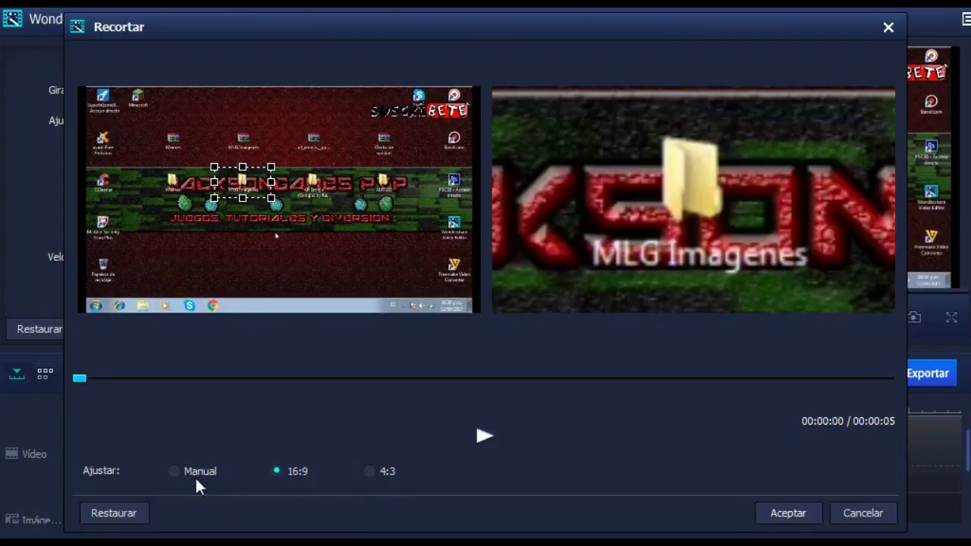
pyautogui.click(173, 472)
pyautogui.click(278, 471)
pyautogui.click(119, 519)
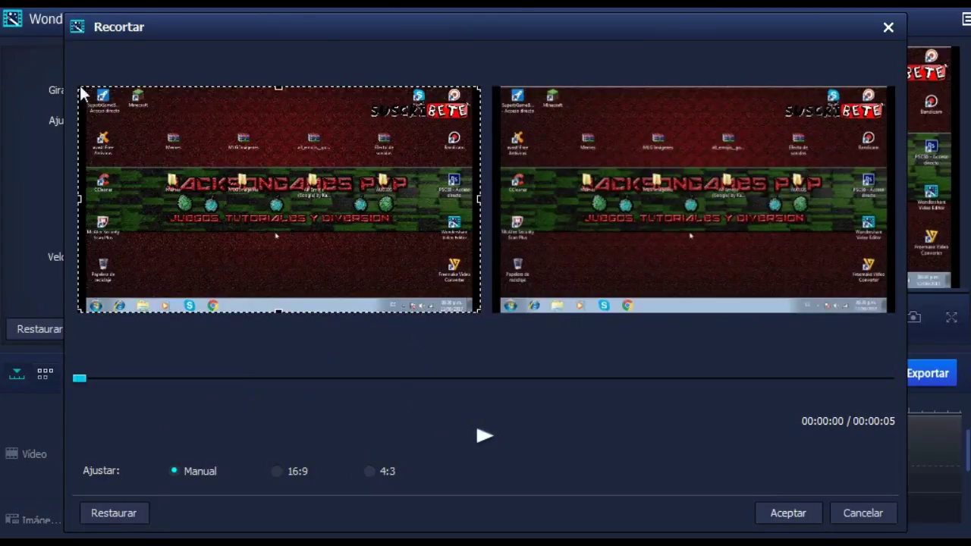
# Crop the five-second section to a small area around the cyan apple near the banner's MLG Imágenes folder, preview it and apply the crop.
pyautogui.moveTo(73, 83); pyautogui.dragTo(243, 166)
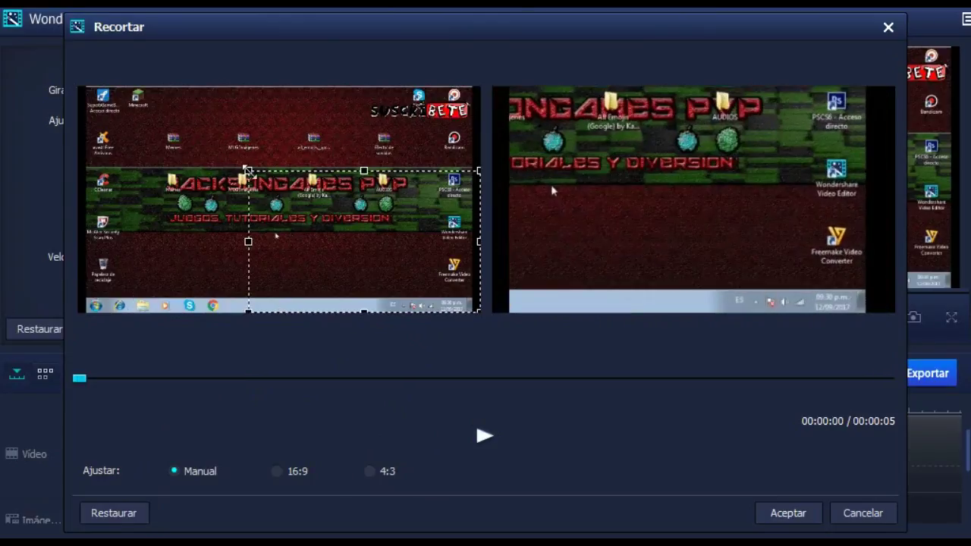
pyautogui.moveTo(342, 245); pyautogui.dragTo(286, 178)
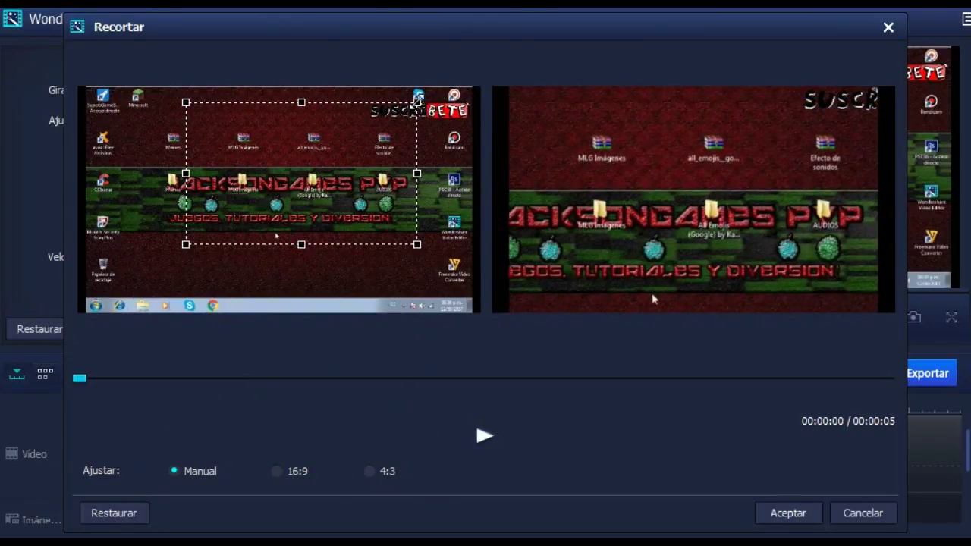
pyautogui.moveTo(420, 103); pyautogui.dragTo(252, 163)
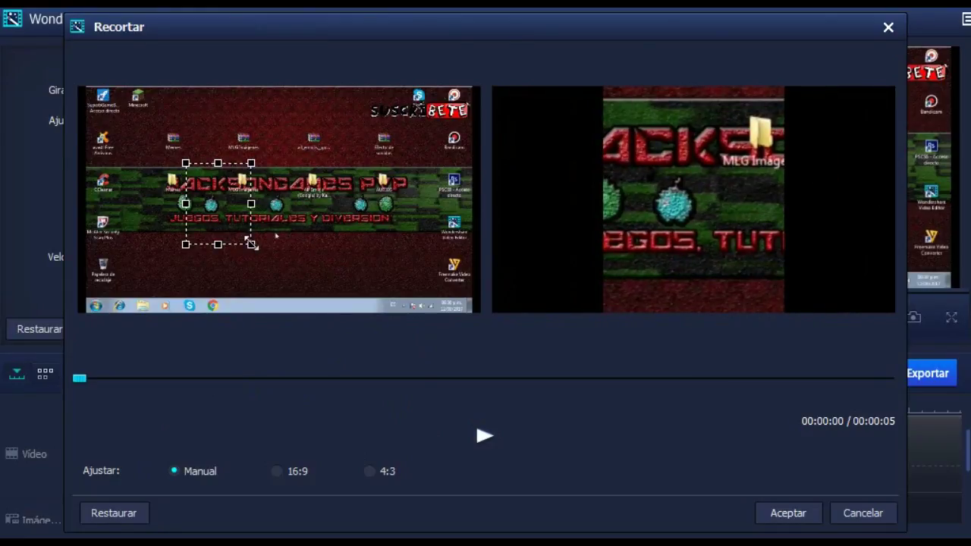
pyautogui.moveTo(251, 245); pyautogui.dragTo(232, 230)
pyautogui.moveTo(219, 197); pyautogui.dragTo(210, 190)
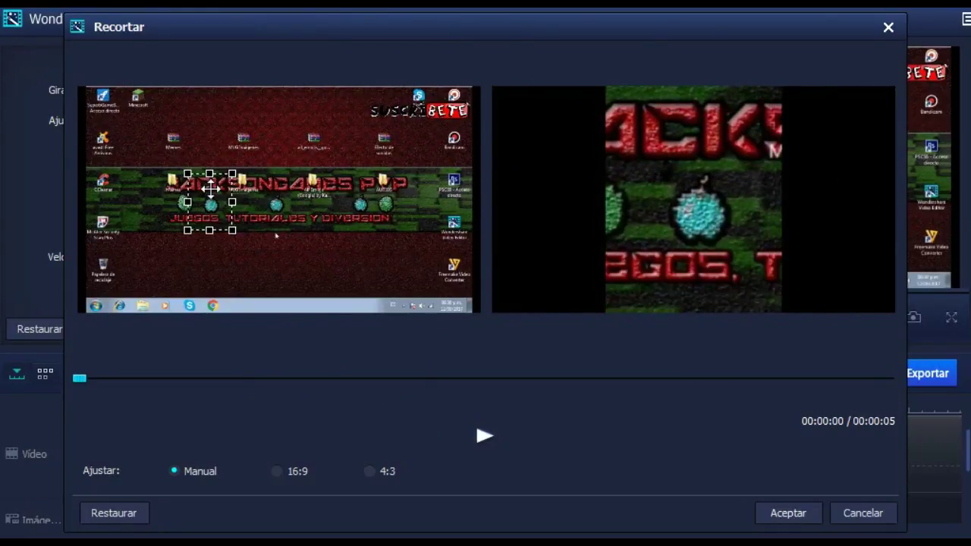
pyautogui.click(495, 434)
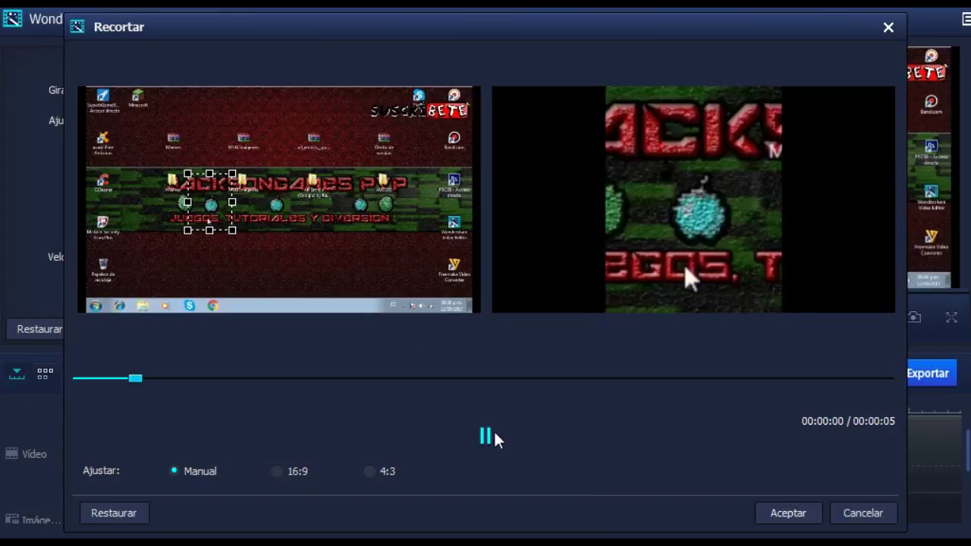
pyautogui.click(494, 434)
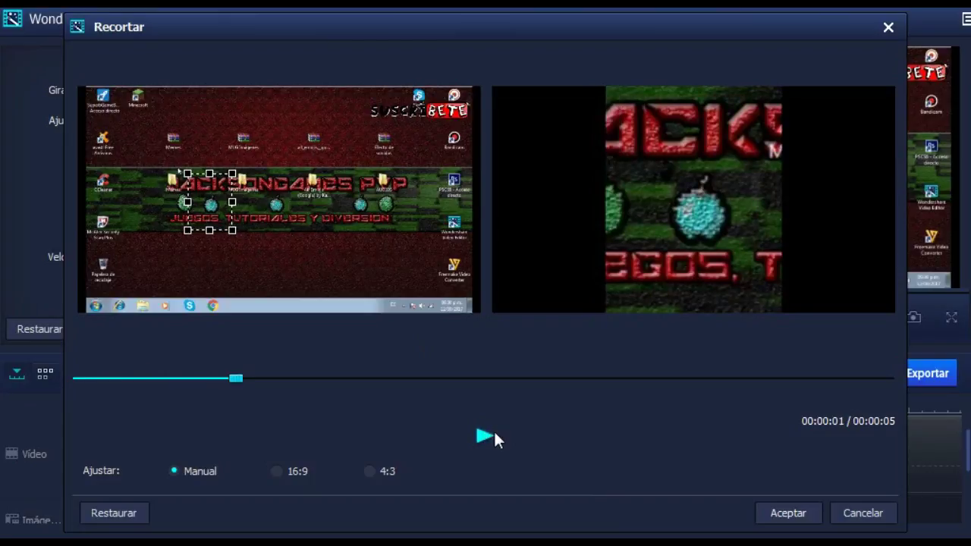
pyautogui.click(787, 514)
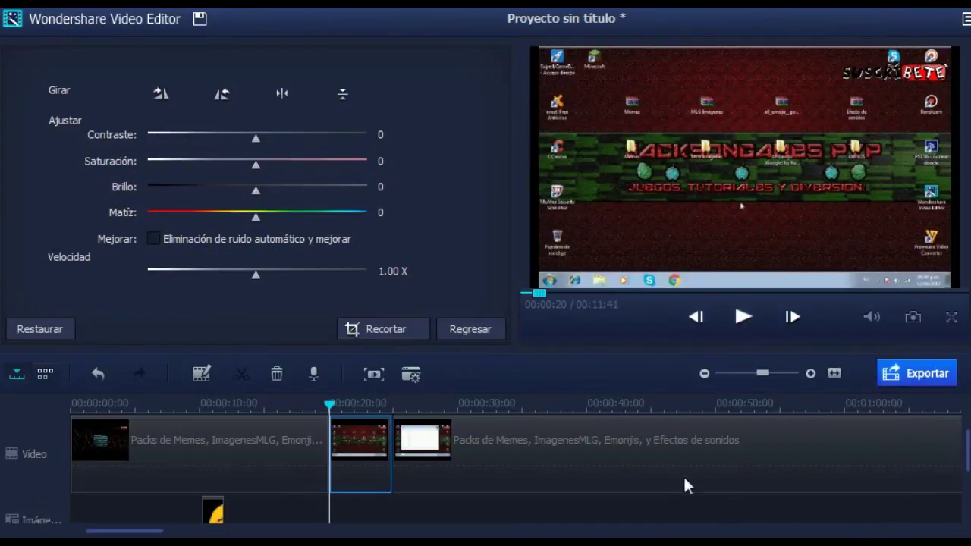
# Play the timeline from about 19 seconds to review the cropped section together with the music track.
pyautogui.click(321, 404)
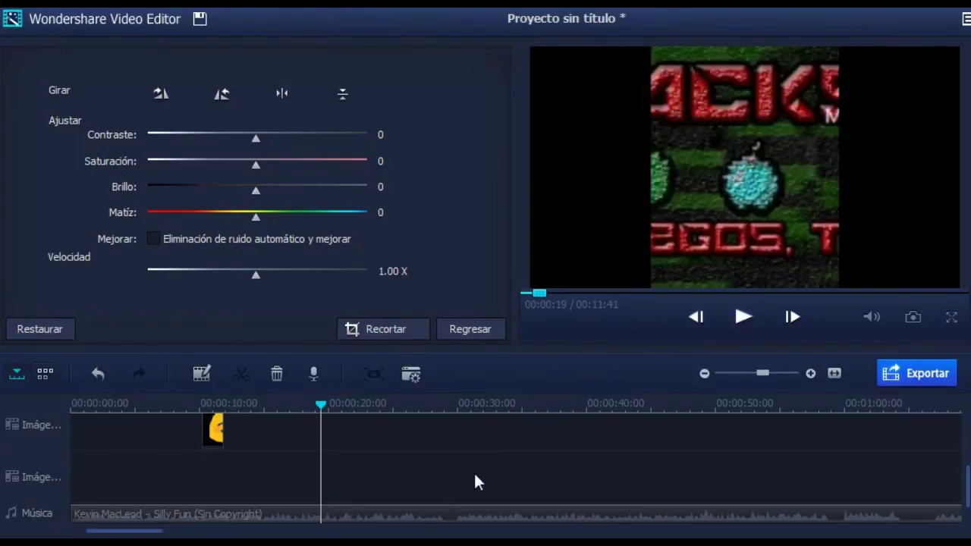
pyautogui.scroll(2, 473, 482)
pyautogui.scroll(-2, 470, 483)
pyautogui.click(455, 518)
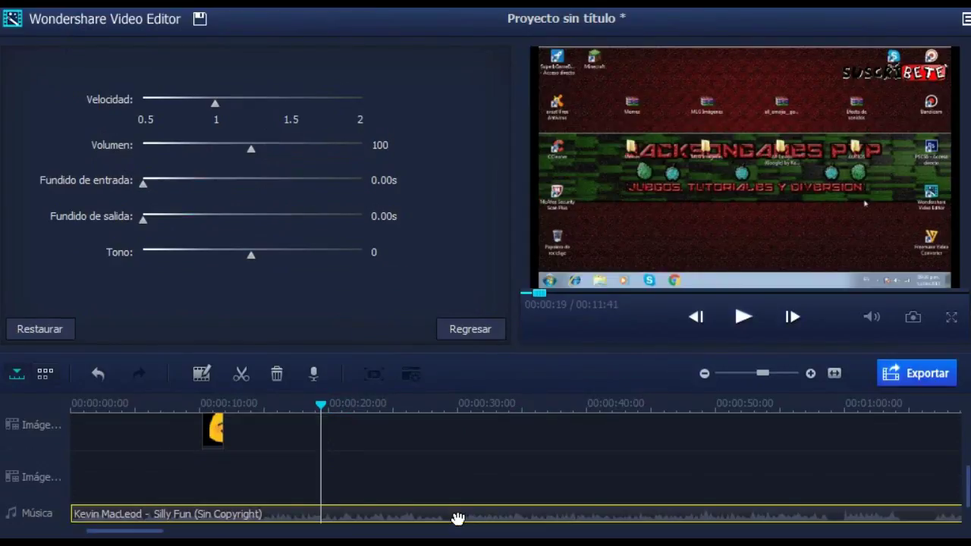
pyautogui.click(442, 468)
pyautogui.scroll(2, 425, 466)
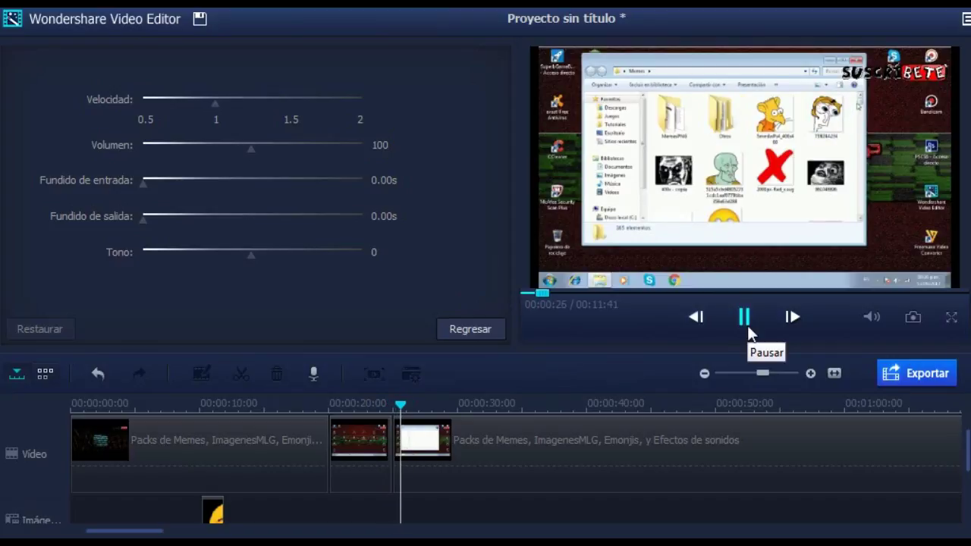
# Return to the media library and preview the sample video Countdown3.
pyautogui.click(484, 329)
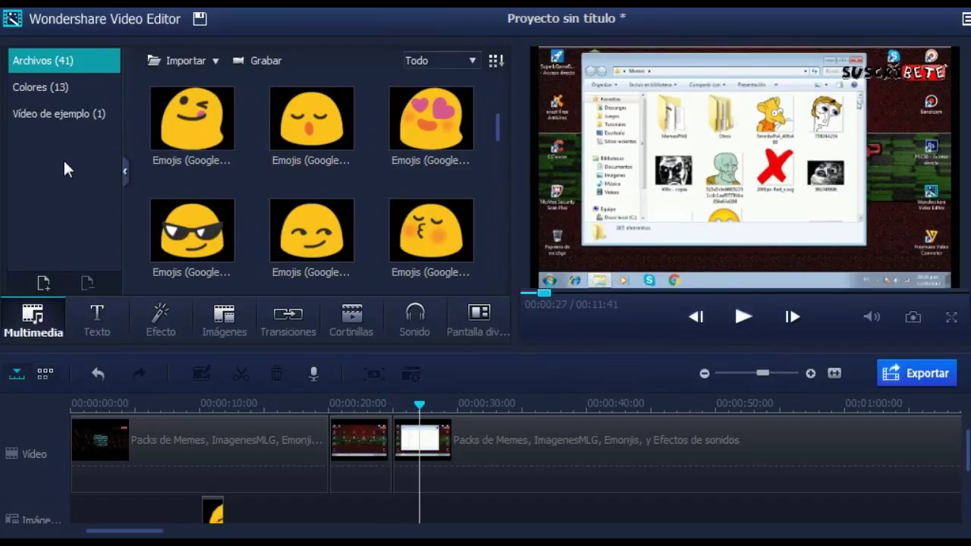
pyautogui.click(39, 118)
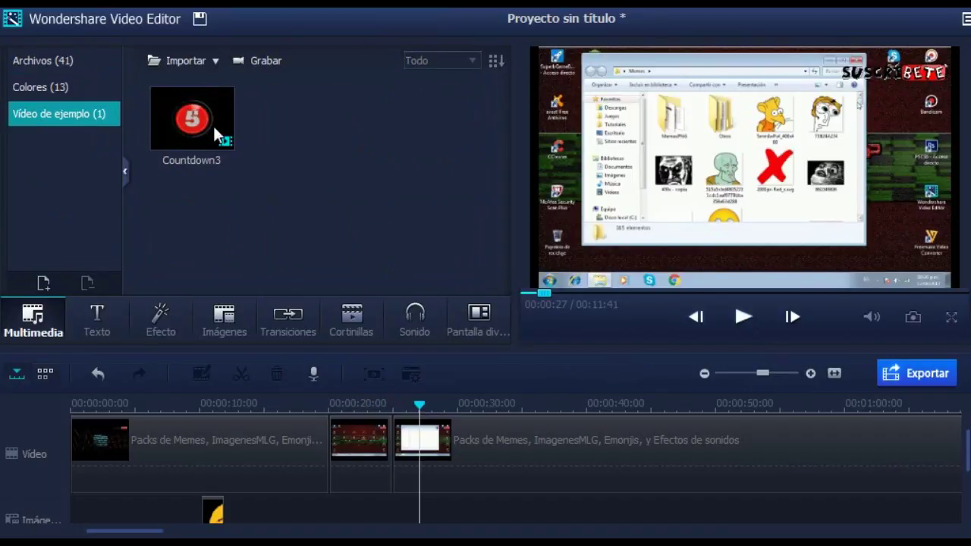
pyautogui.click(213, 124)
pyautogui.click(743, 318)
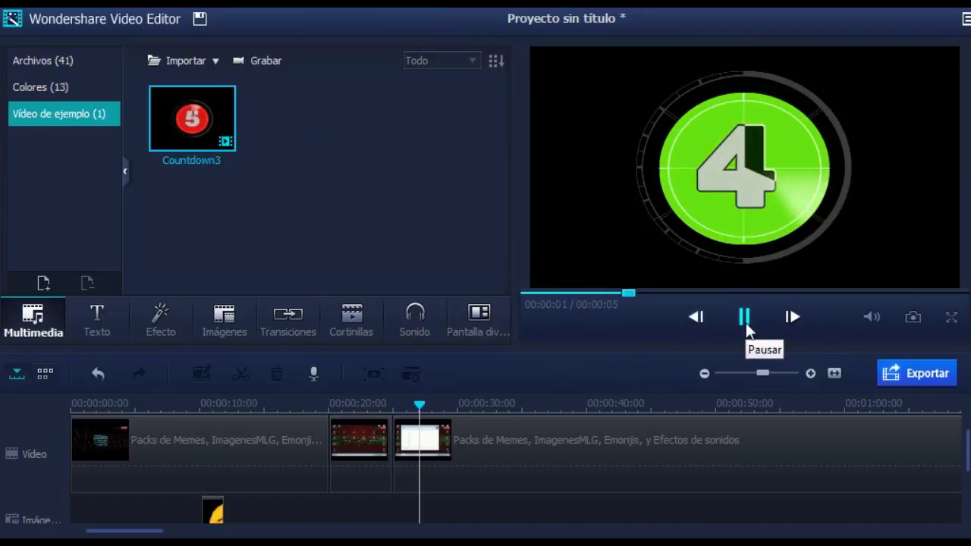
pyautogui.click(745, 321)
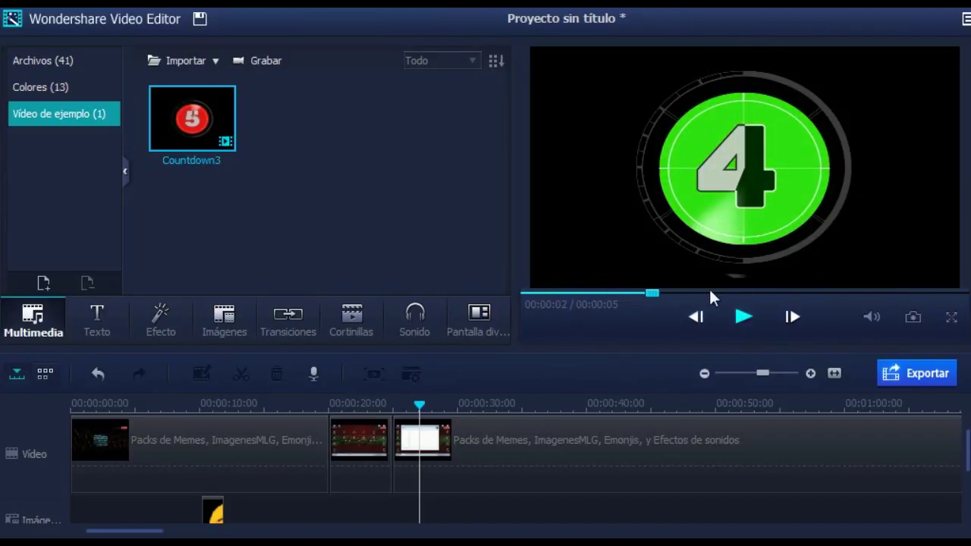
# Show the Colores collection in the media library and delete all existing clips from the timeline.
pyautogui.click(22, 84)
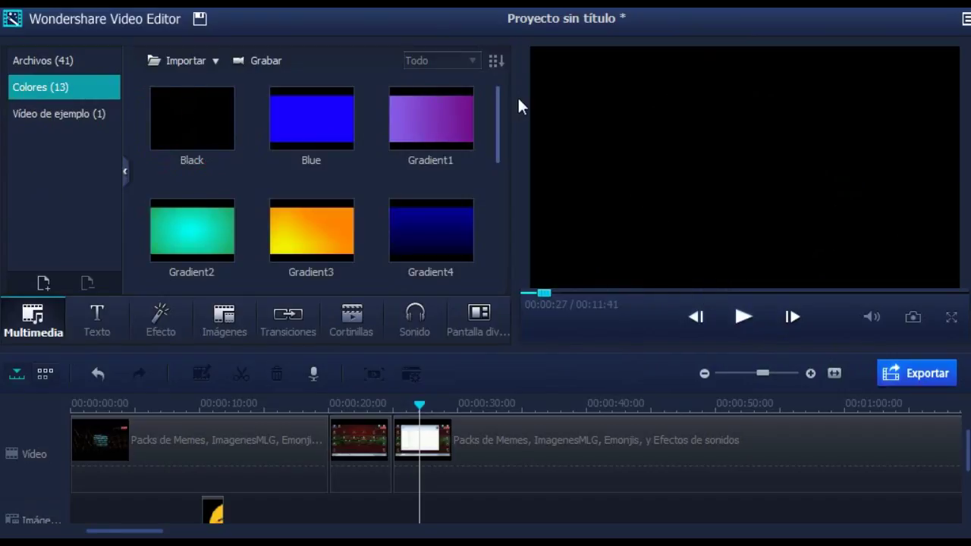
pyautogui.moveTo(499, 120); pyautogui.dragTo(503, 242)
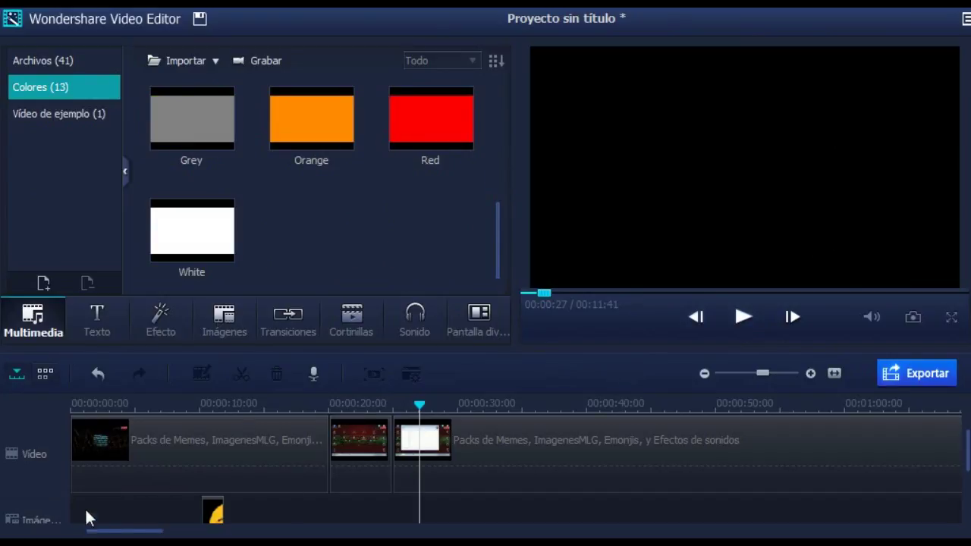
pyautogui.moveTo(96, 510); pyautogui.dragTo(878, 446)
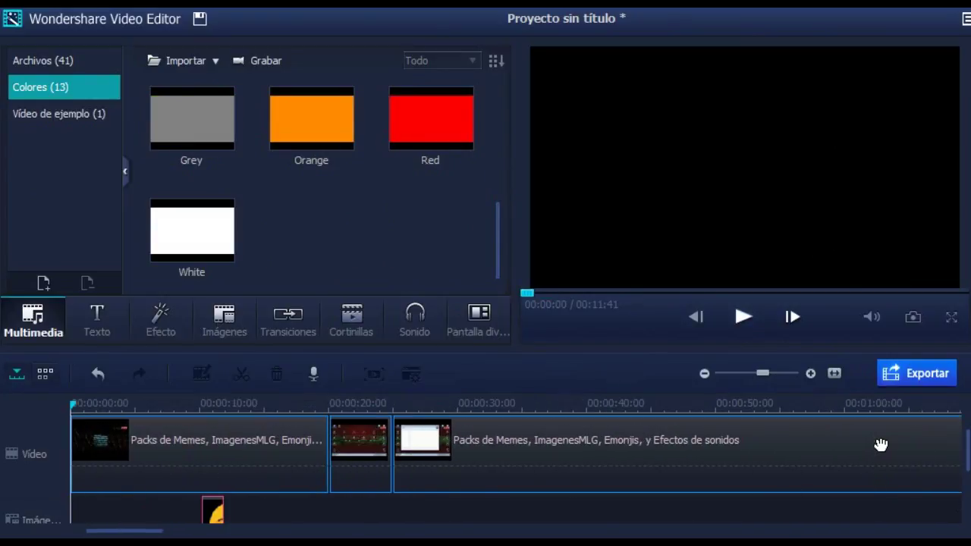
pyautogui.press('Delete')
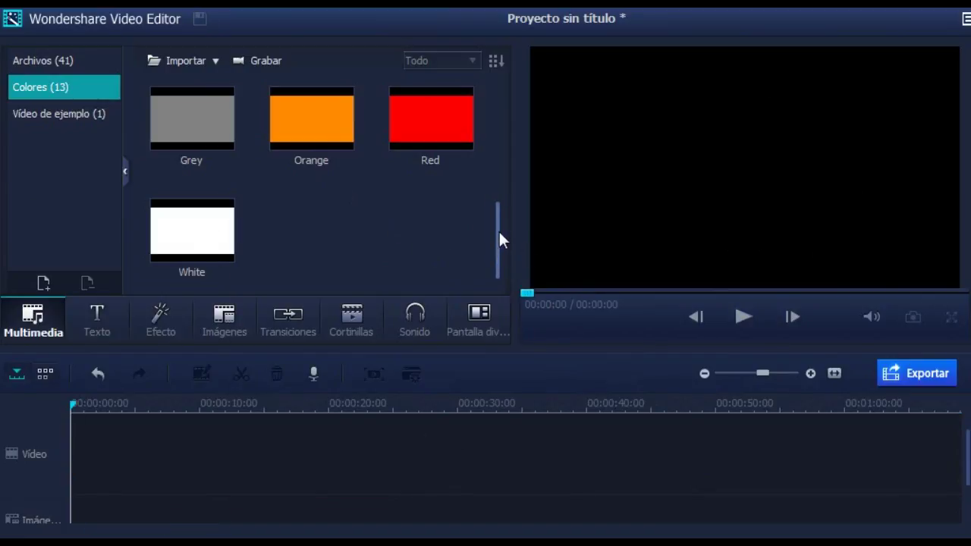
# Try the Gradient6 colour as a background extended to about 54 seconds on the video track, and delete it.
pyautogui.moveTo(499, 239); pyautogui.dragTo(503, 161)
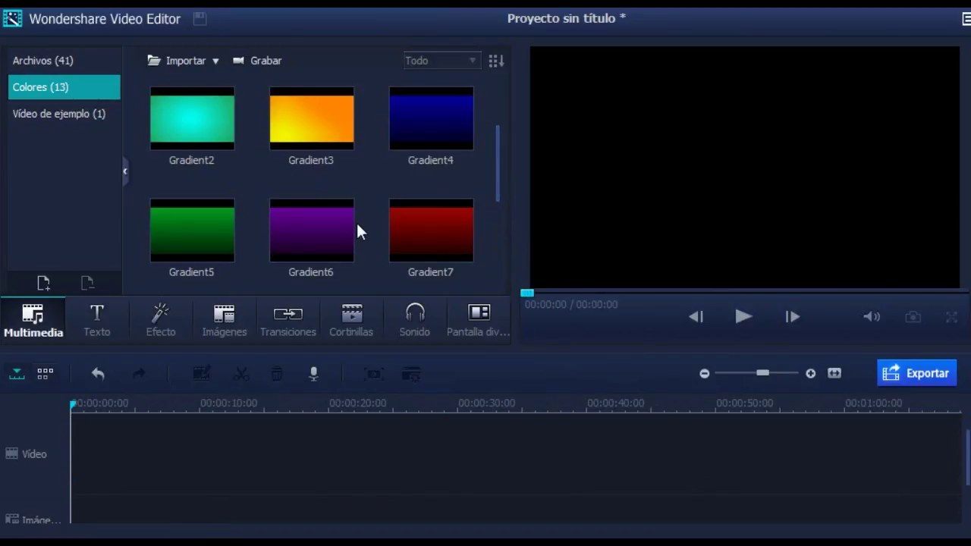
pyautogui.moveTo(311, 231); pyautogui.dragTo(123, 455)
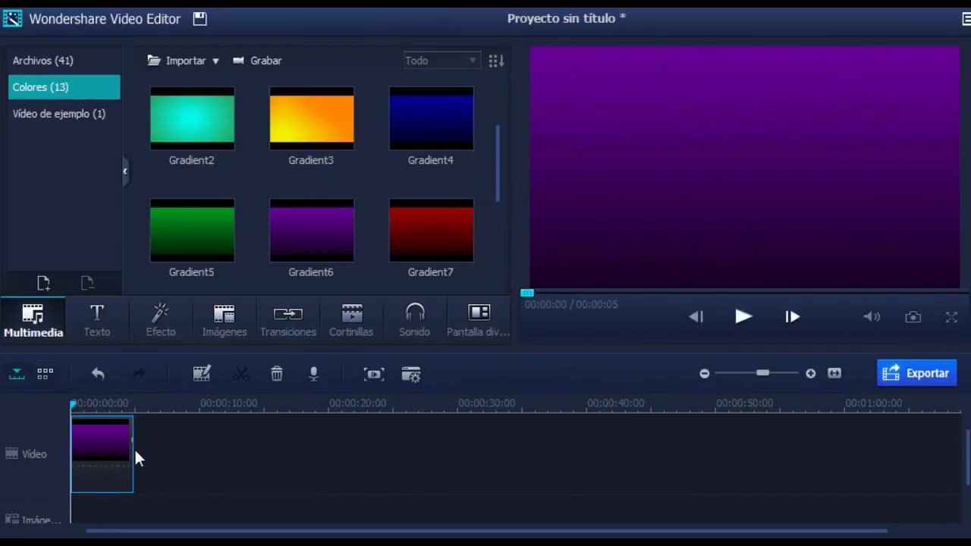
pyautogui.moveTo(133, 451); pyautogui.dragTo(767, 453)
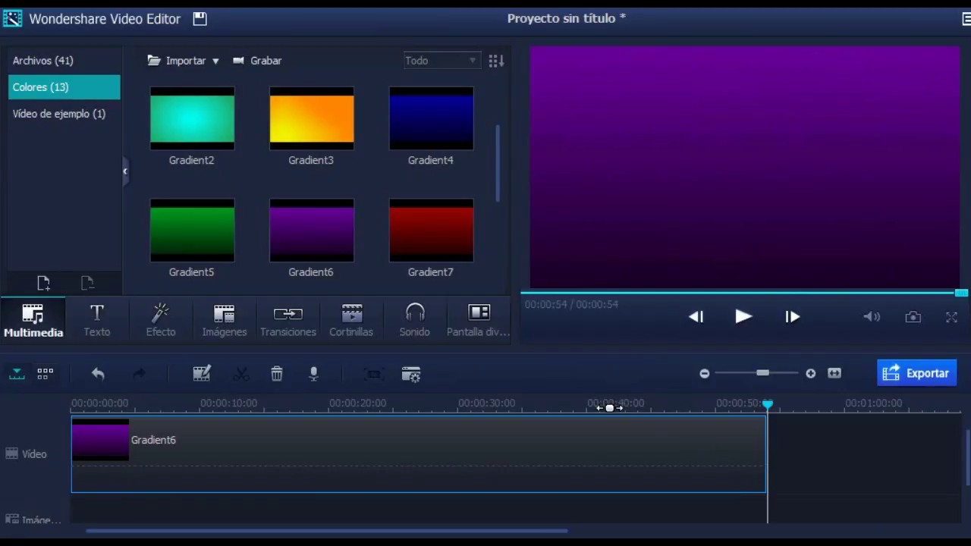
pyautogui.scroll(-1, 562, 419)
pyautogui.scroll(1, 664, 485)
pyautogui.press('Delete')
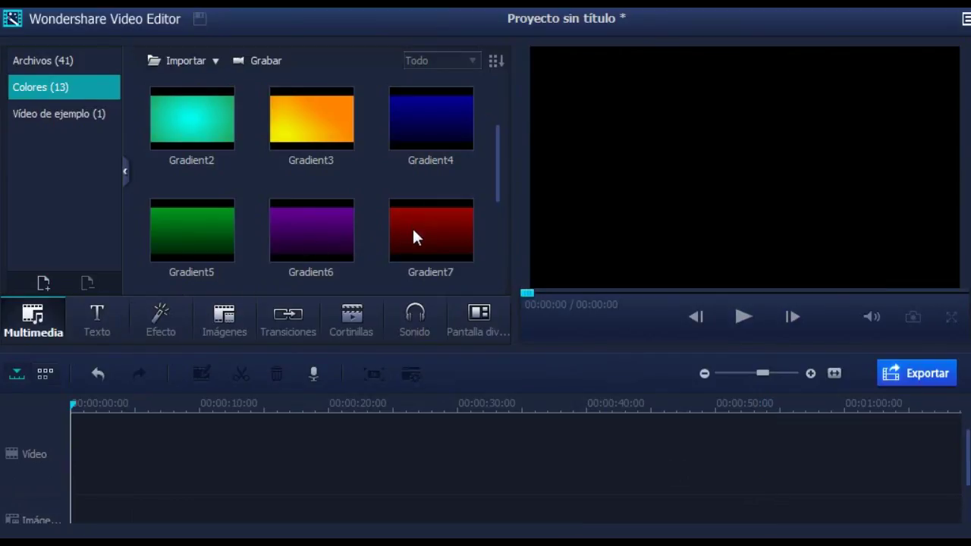
# Add the Gradient7 colour background to the video track, extend it to about 47 seconds, and show the text templates.
pyautogui.moveTo(414, 231); pyautogui.dragTo(668, 464)
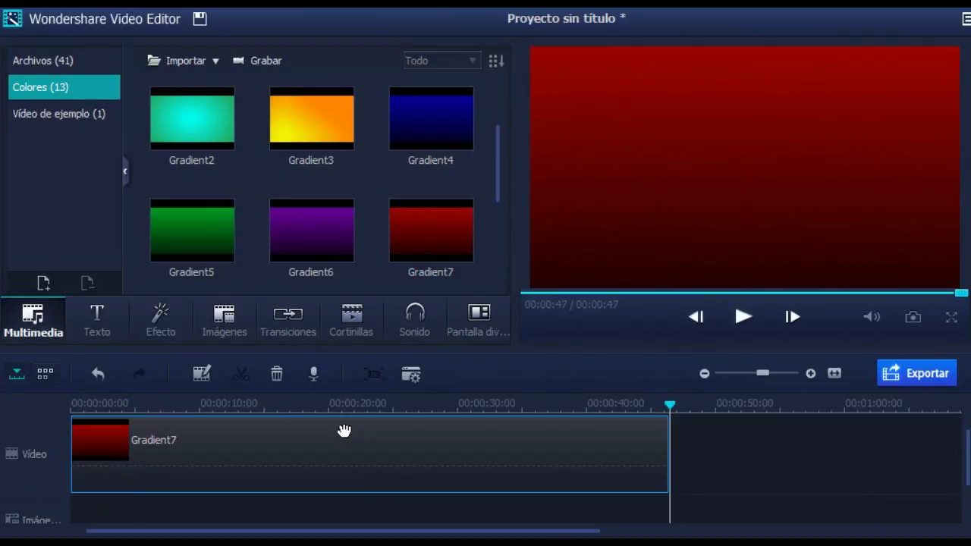
pyautogui.click(90, 334)
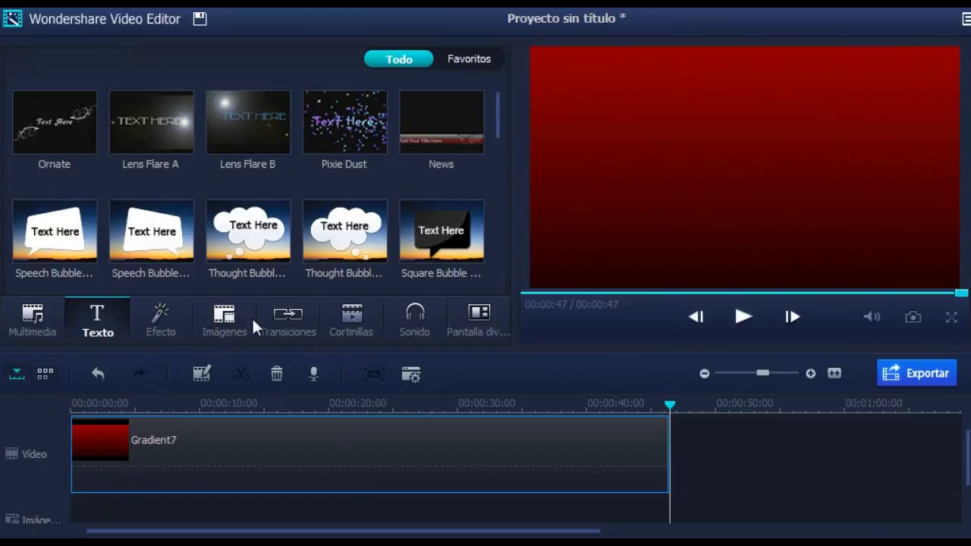
pyautogui.moveTo(504, 154); pyautogui.dragTo(509, 117)
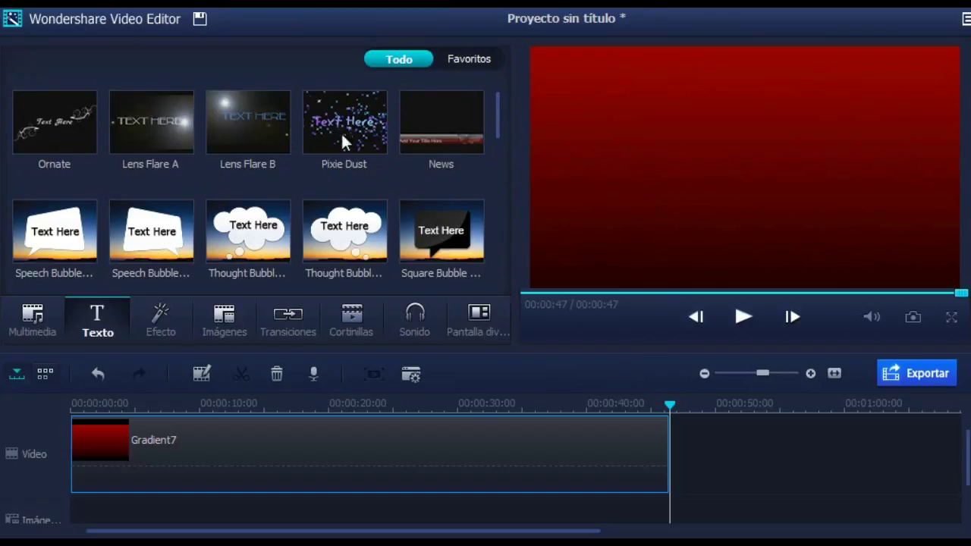
# Preview the animations of the News and Pixie Dust text templates.
pyautogui.click(466, 124)
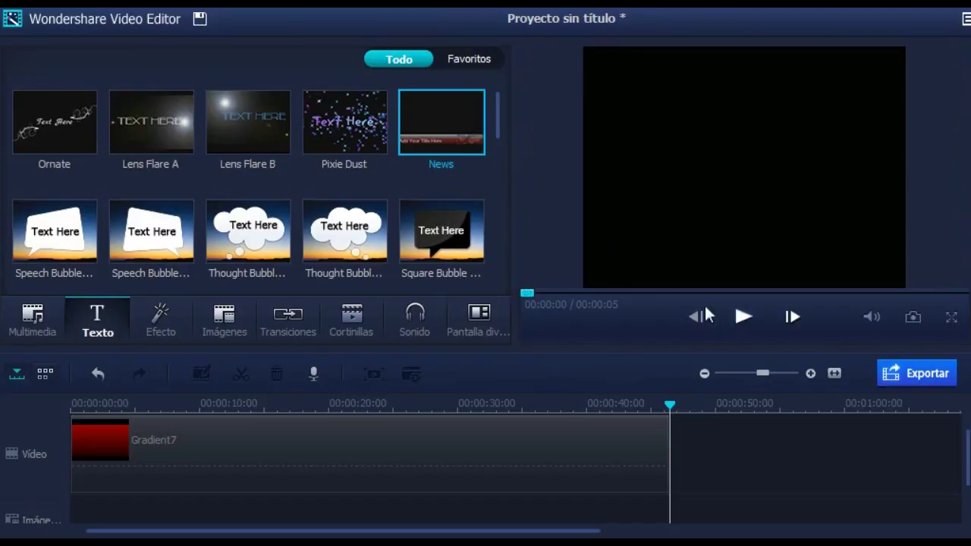
pyautogui.click(769, 317)
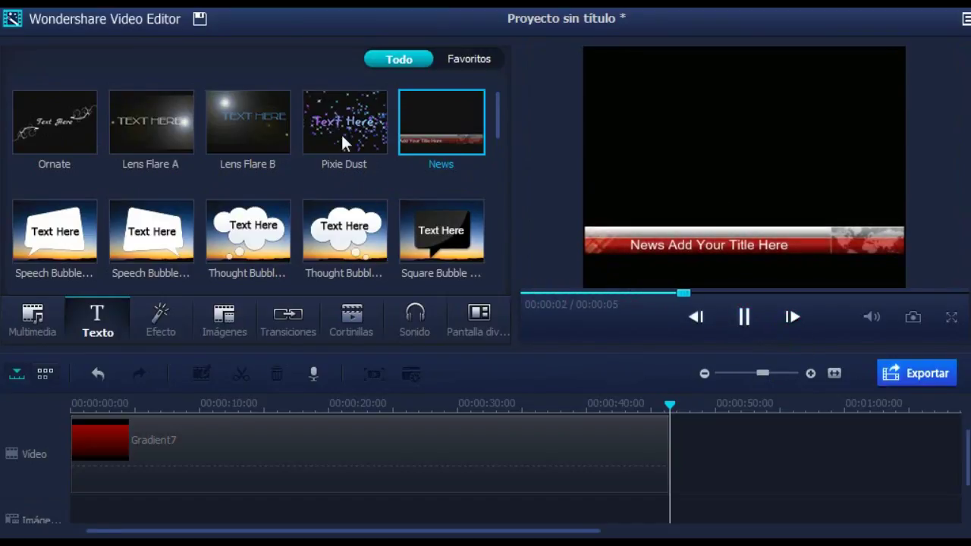
pyautogui.click(381, 133)
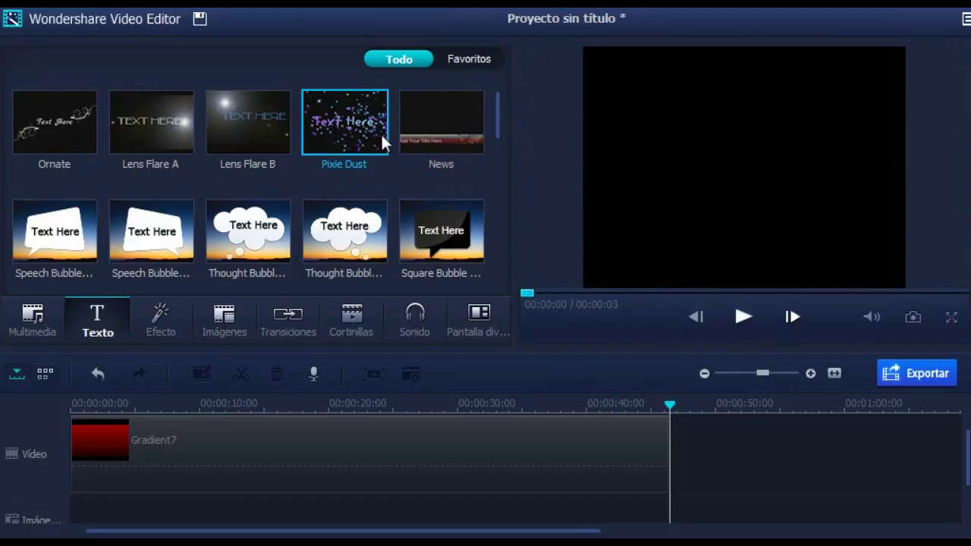
pyautogui.click(746, 320)
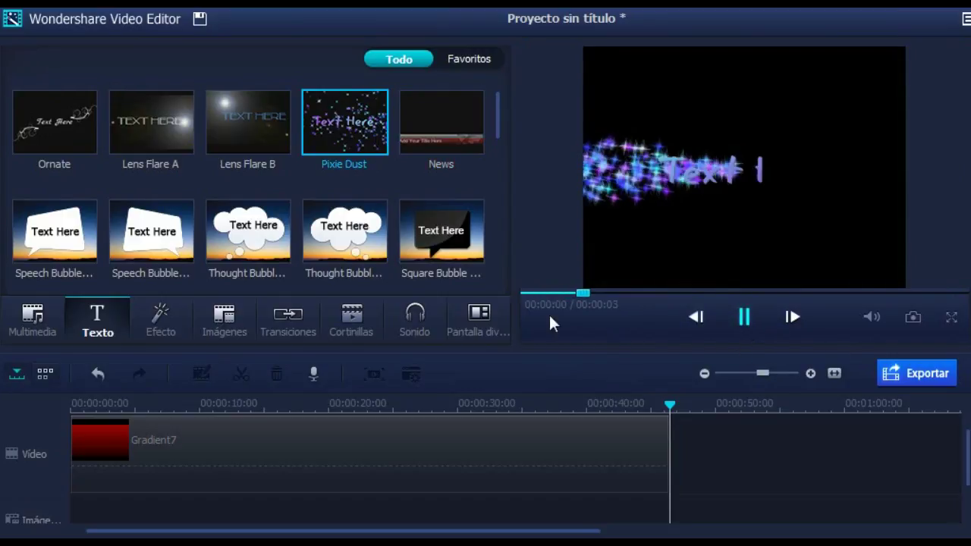
pyautogui.scroll(-3, 393, 218)
pyautogui.scroll(4, 417, 228)
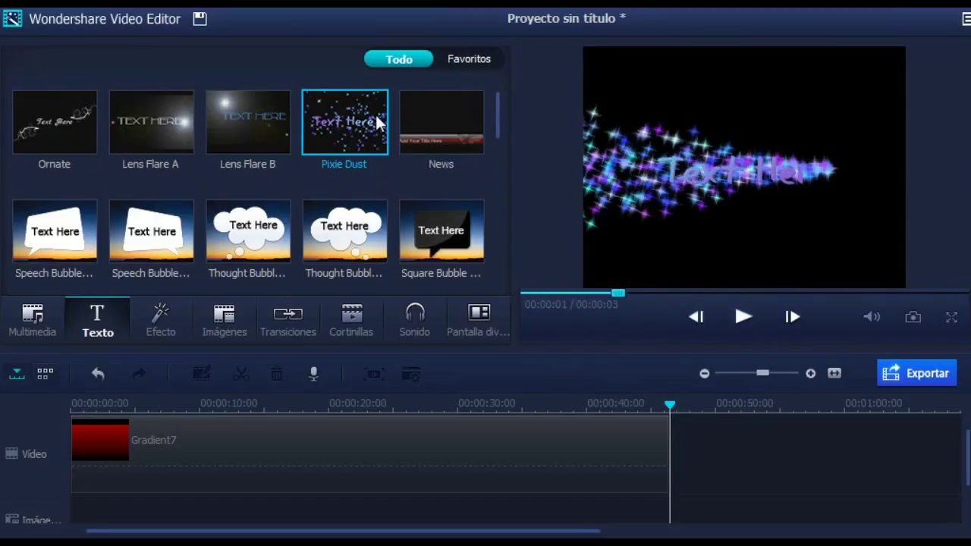
# Add the Pixie Dust title at the start of the text track, extend it to the background clip's end, and return the playhead to the start.
pyautogui.moveTo(360, 119); pyautogui.dragTo(75, 516)
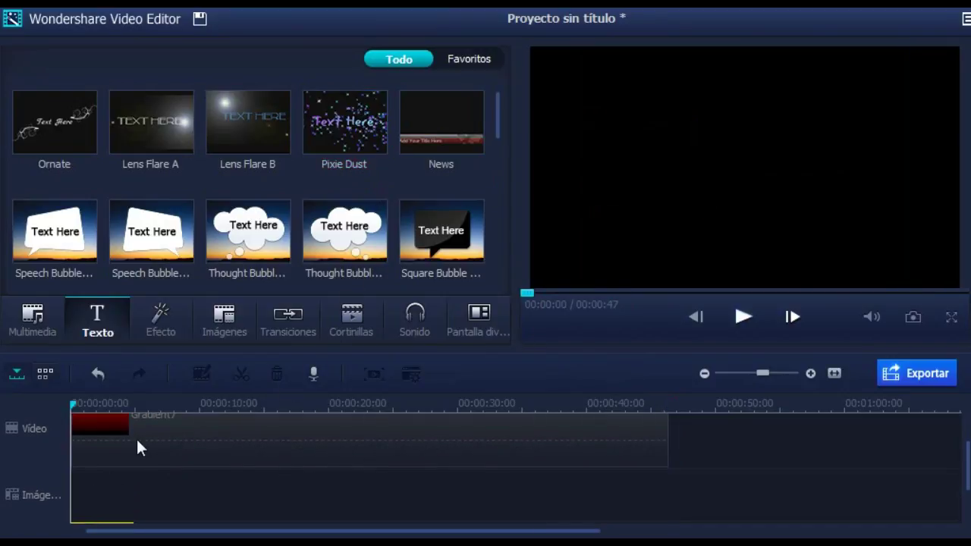
pyautogui.scroll(-2, 156, 467)
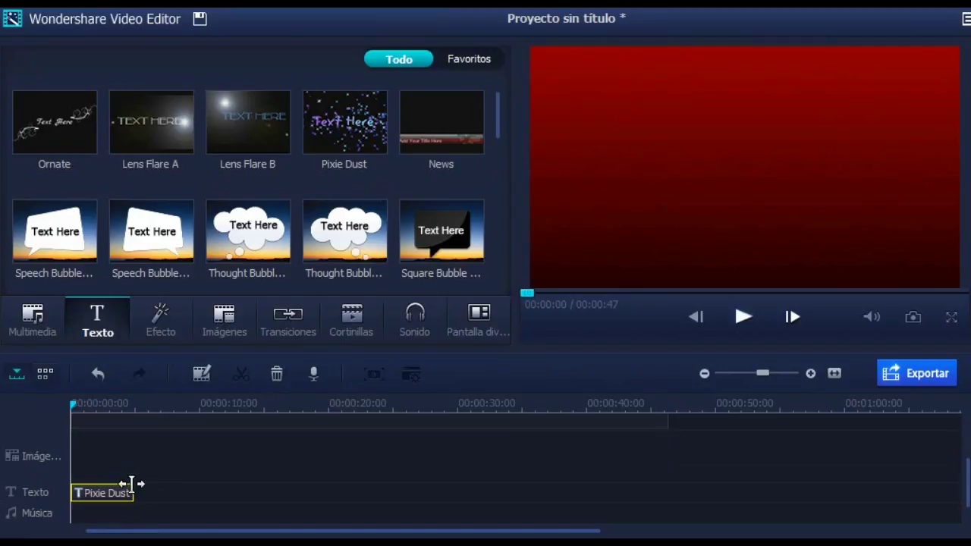
pyautogui.moveTo(133, 495); pyautogui.dragTo(668, 499)
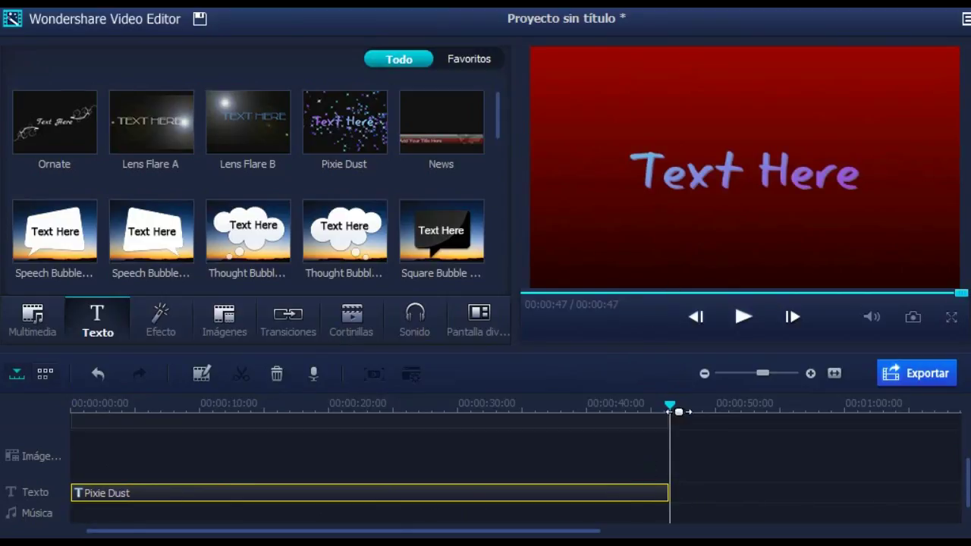
pyautogui.press('Home')
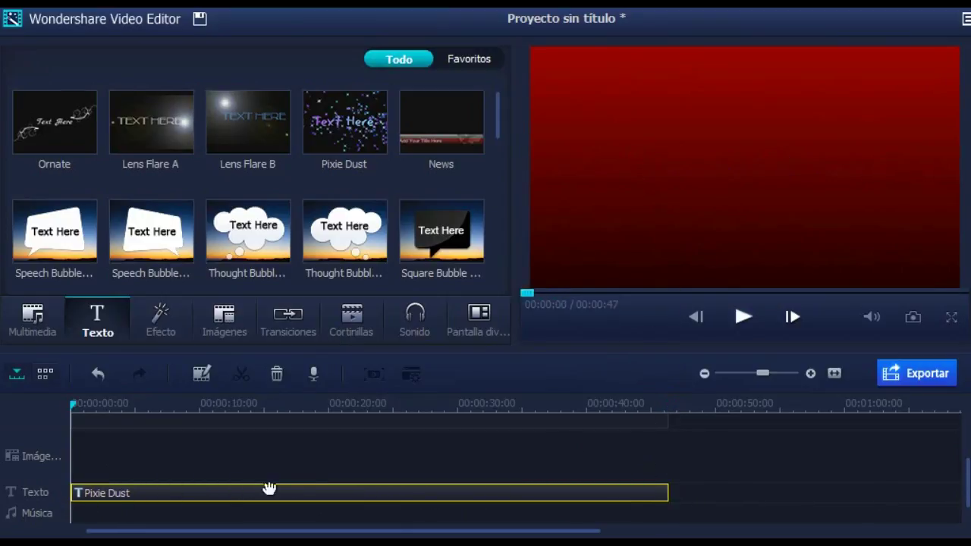
pyautogui.scroll(2, 268, 488)
pyautogui.scroll(-2, 337, 467)
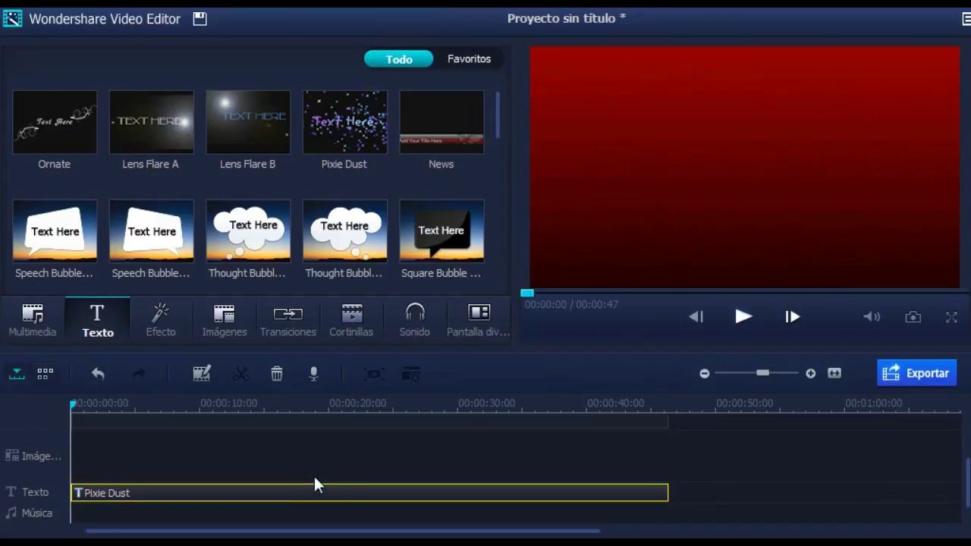
# Replace the Pixie Dust title's text with "Penes voladores" and play the start of the title to preview it.
pyautogui.rightClick(279, 501)
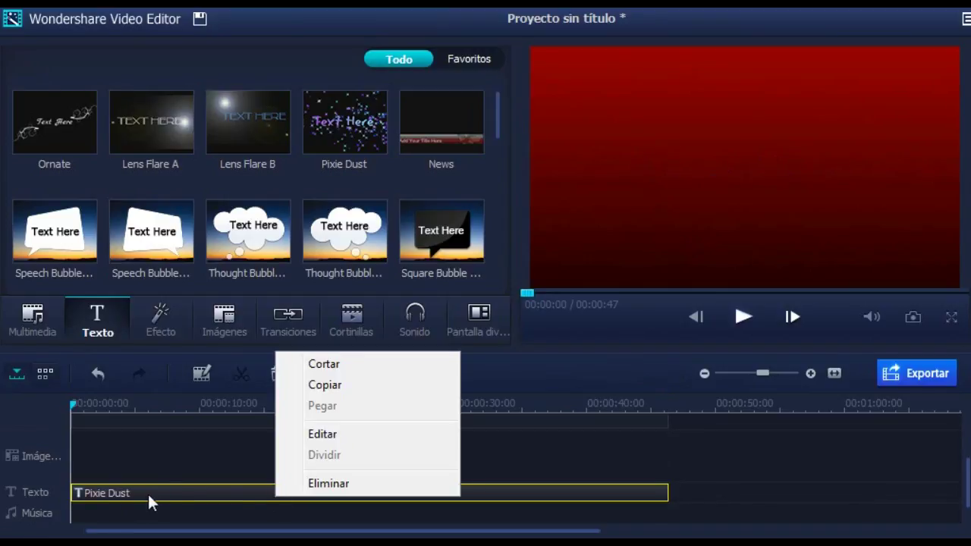
pyautogui.click(351, 435)
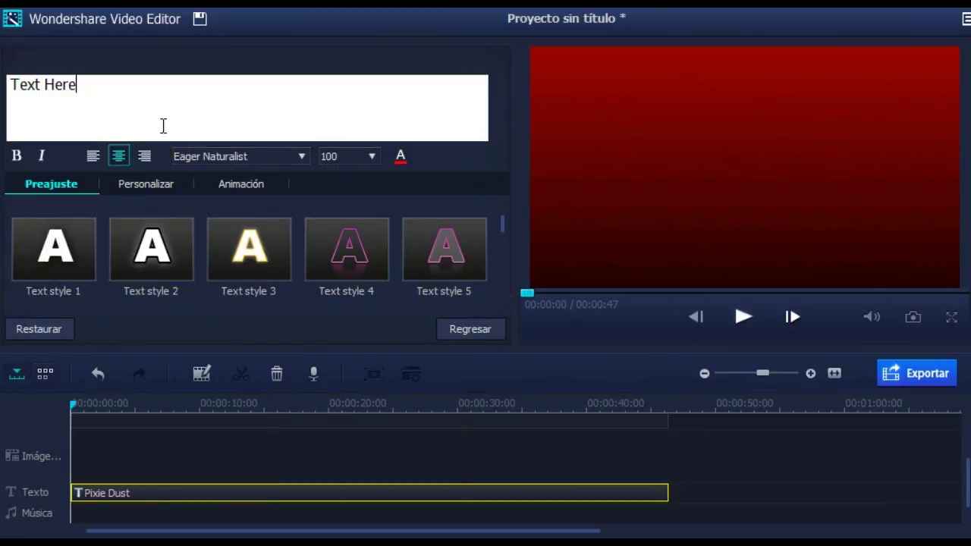
pyautogui.moveTo(162, 126); pyautogui.dragTo(5, 106)
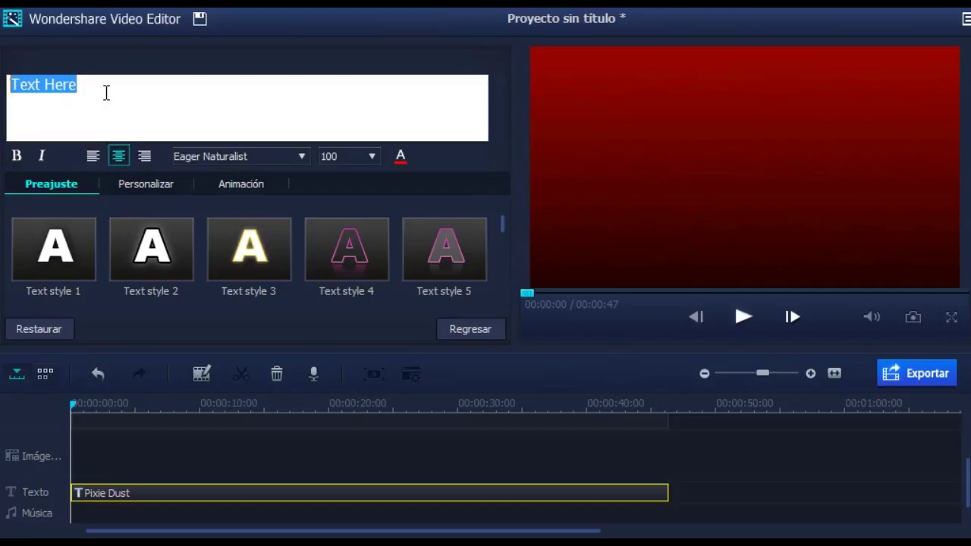
pyautogui.write('Penes vola')
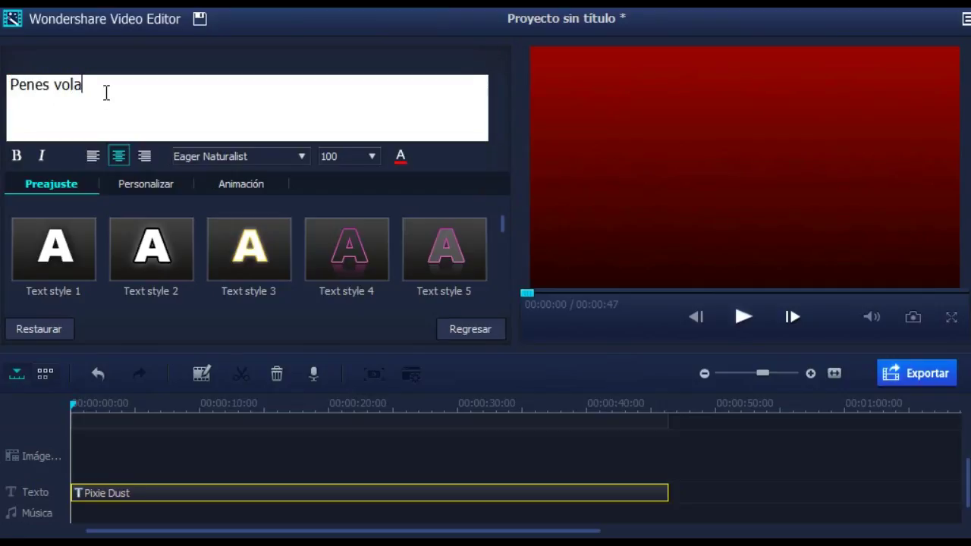
pyautogui.write('dores')
pyautogui.press('Return')
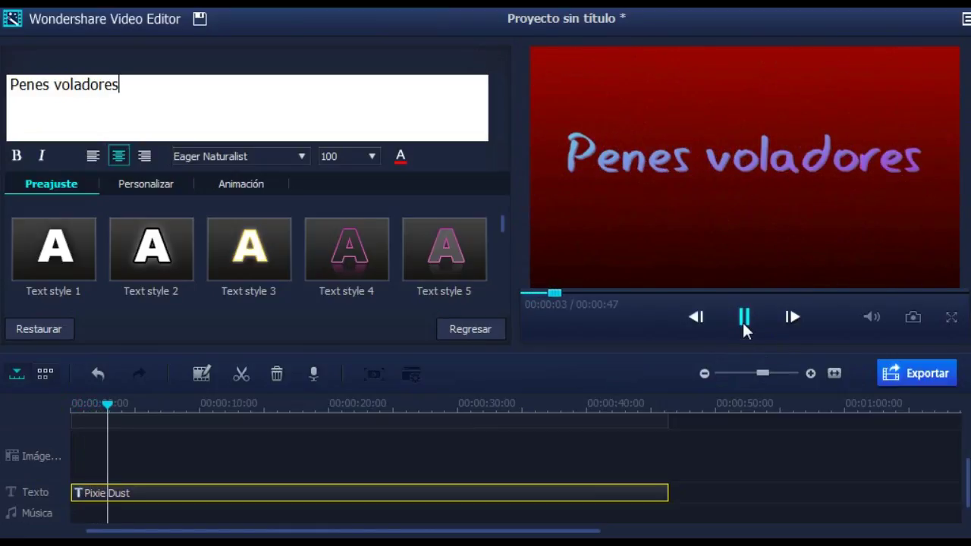
pyautogui.click(743, 321)
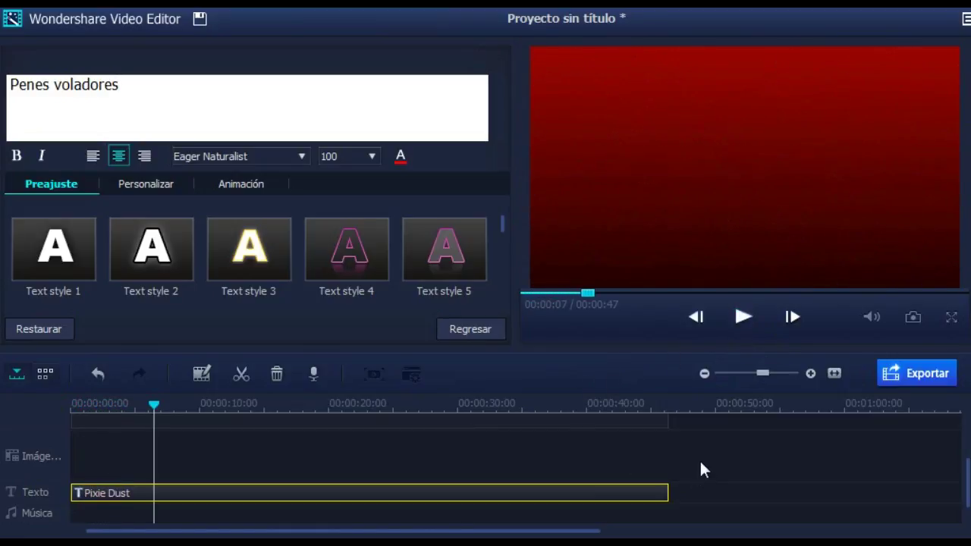
# Reselect the Pixie Dust title clip and set its font to FrankRuehl.
pyautogui.click(965, 489)
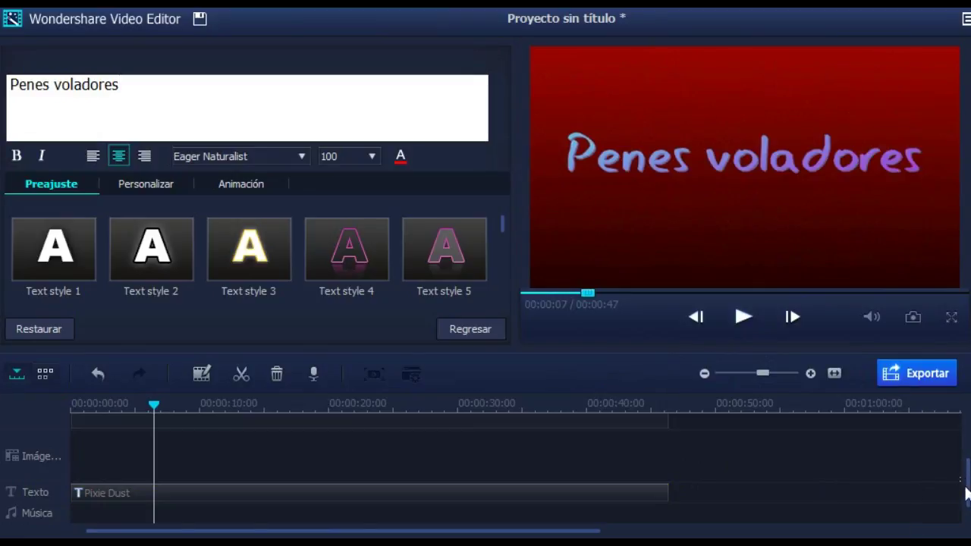
pyautogui.moveTo(966, 492); pyautogui.dragTo(967, 471)
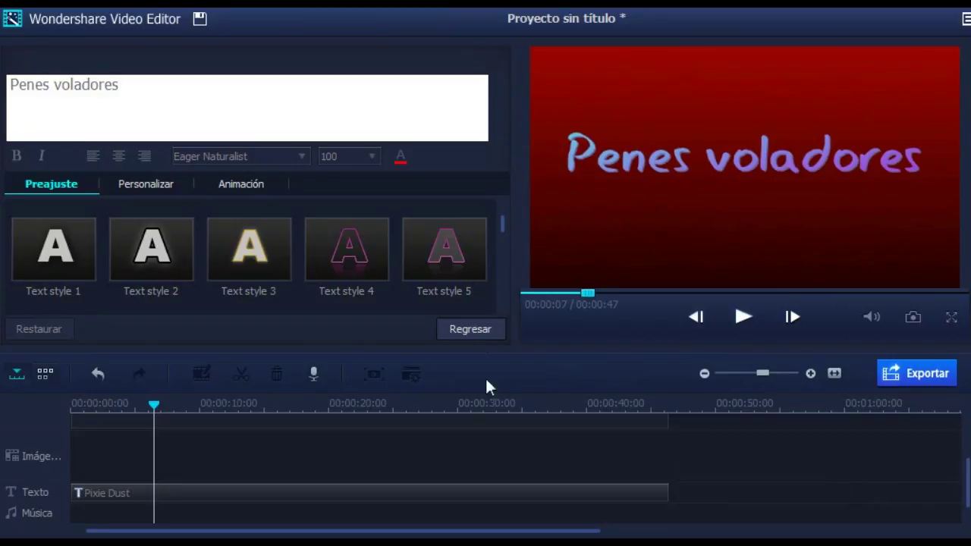
pyautogui.click(230, 497)
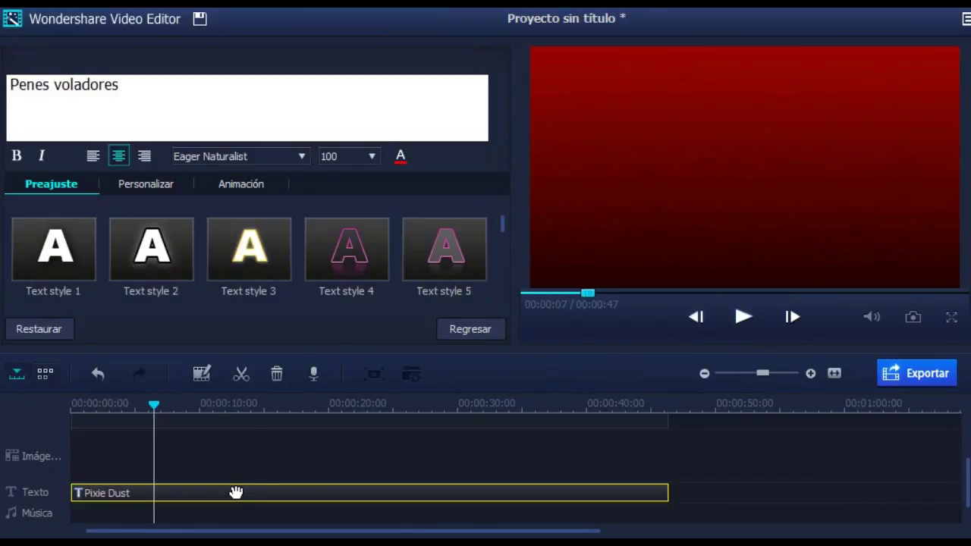
pyautogui.click(301, 157)
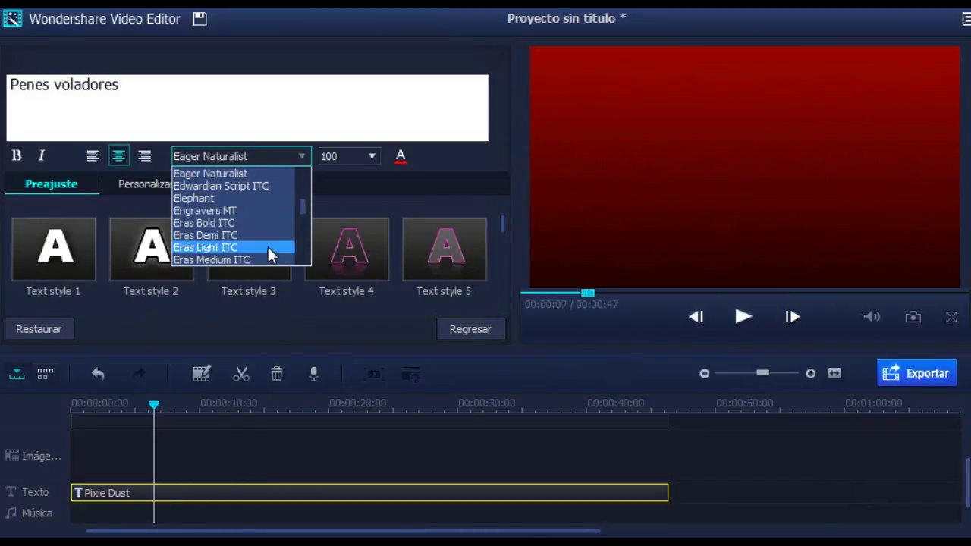
pyautogui.scroll(-3, 267, 247)
pyautogui.click(234, 246)
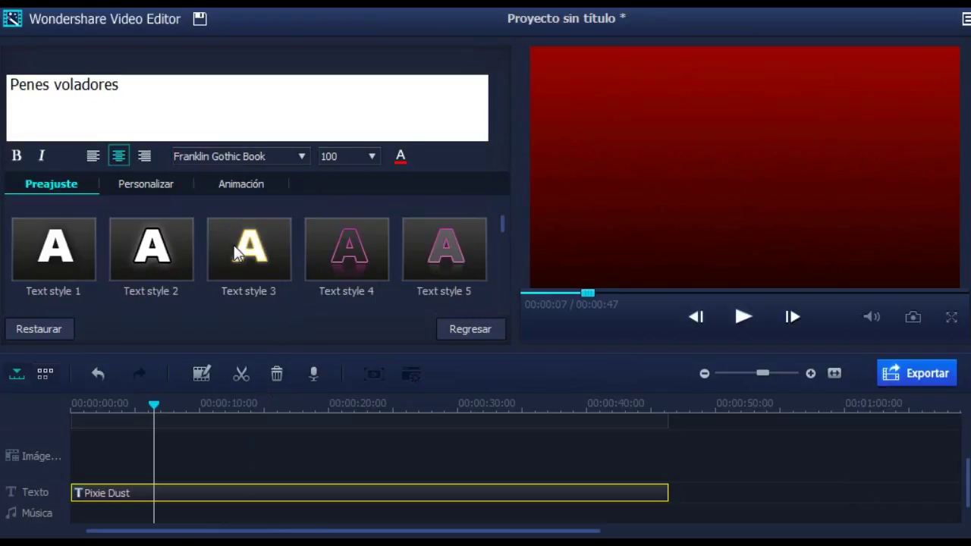
pyautogui.click(311, 156)
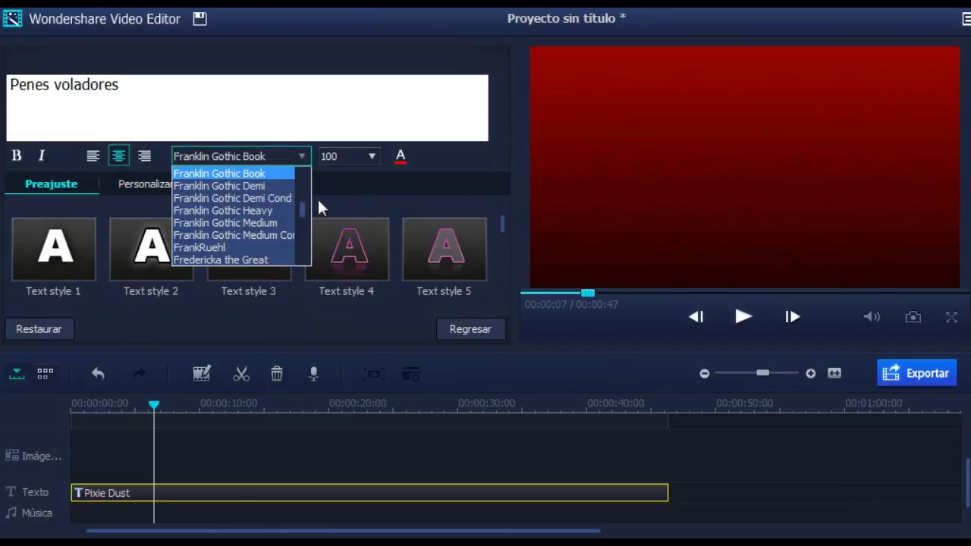
pyautogui.click(258, 247)
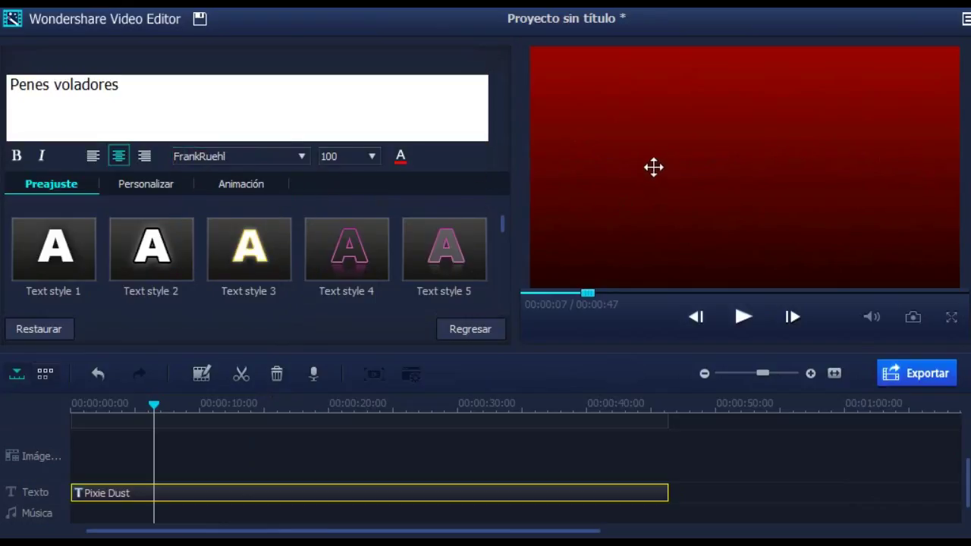
# Try font size 22 and left alignment on the title, and return it to centred alignment.
pyautogui.click(371, 158)
pyautogui.scroll(4, 351, 223)
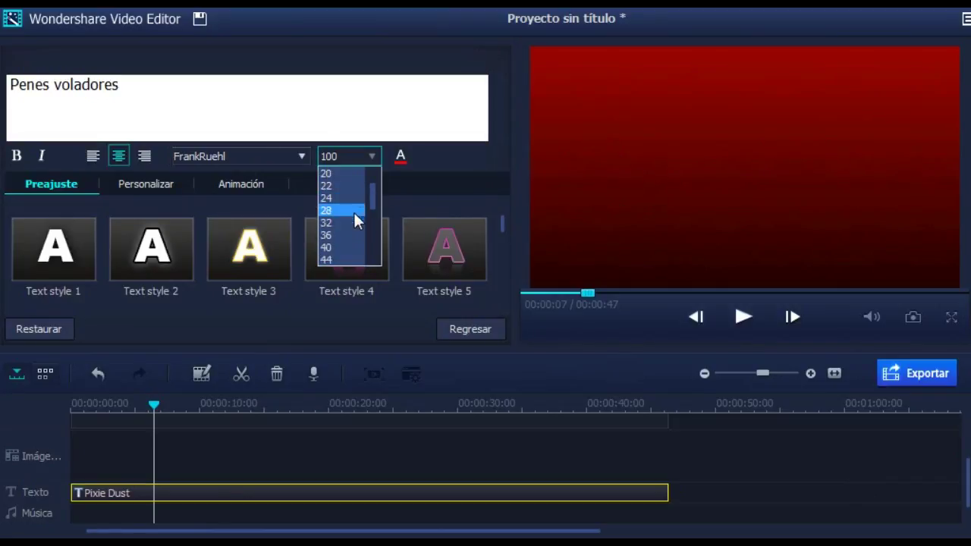
pyautogui.click(335, 185)
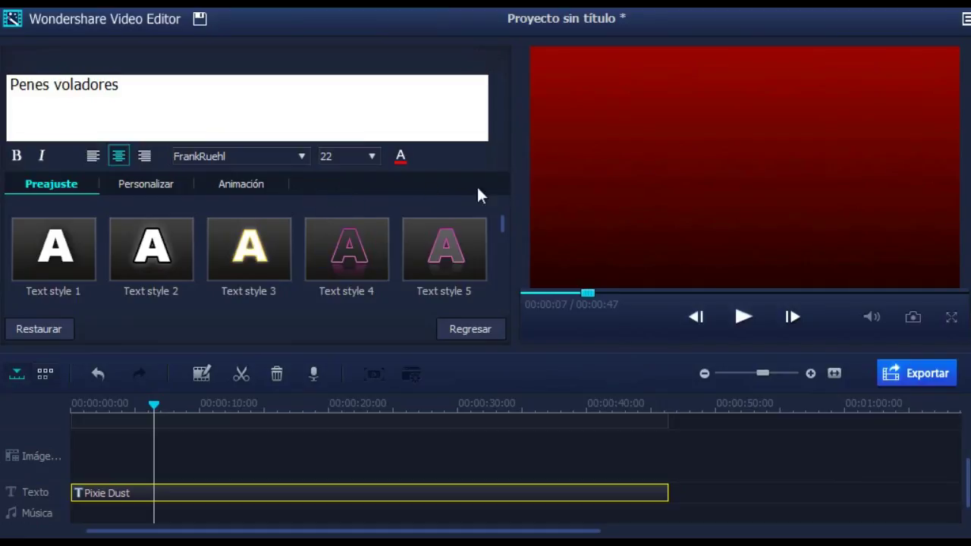
pyautogui.click(366, 157)
pyautogui.click(364, 155)
pyautogui.click(99, 157)
pyautogui.click(120, 157)
# Try font size 36 on the title and set the size to 100.
pyautogui.click(70, 258)
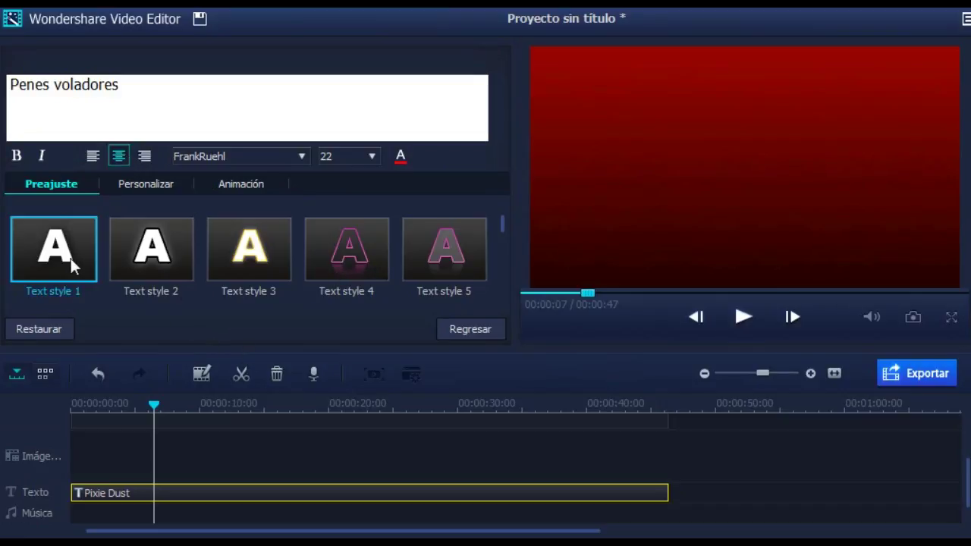
pyautogui.click(369, 156)
pyautogui.click(351, 223)
pyautogui.click(372, 157)
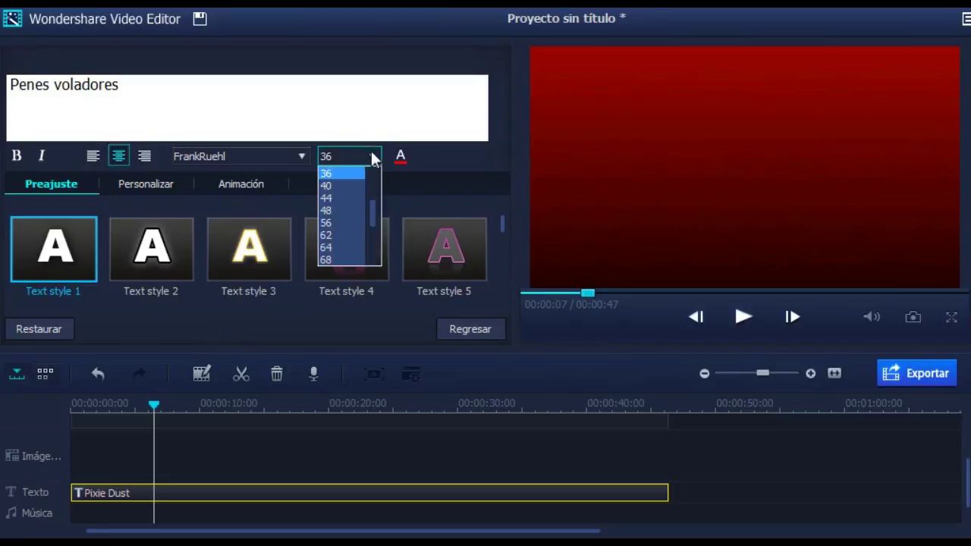
pyautogui.scroll(-3, 363, 244)
pyautogui.click(339, 225)
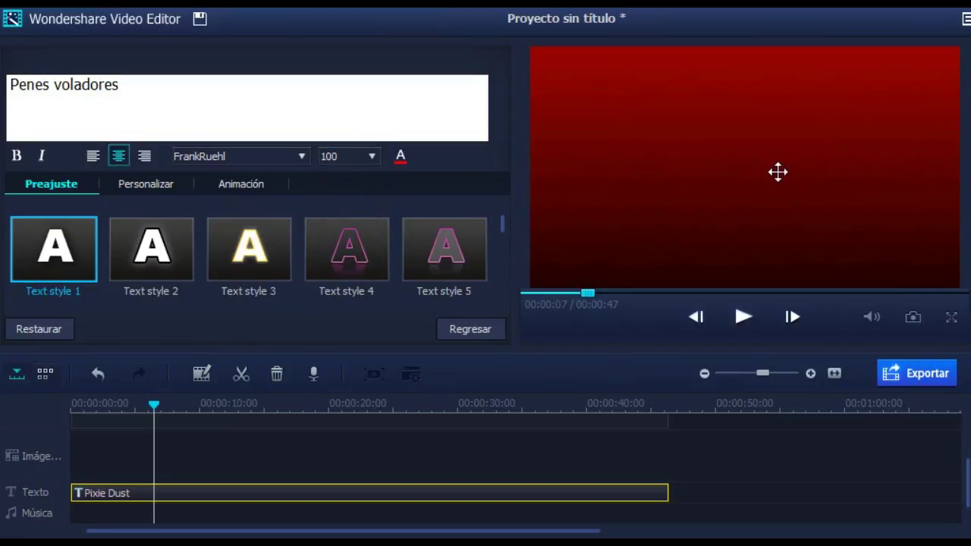
# Look through the preset text styles and apply Text style 1 to the title.
pyautogui.rightClick(74, 272)
pyautogui.click(102, 271)
pyautogui.scroll(-1, 181, 246)
pyautogui.scroll(-3, 315, 255)
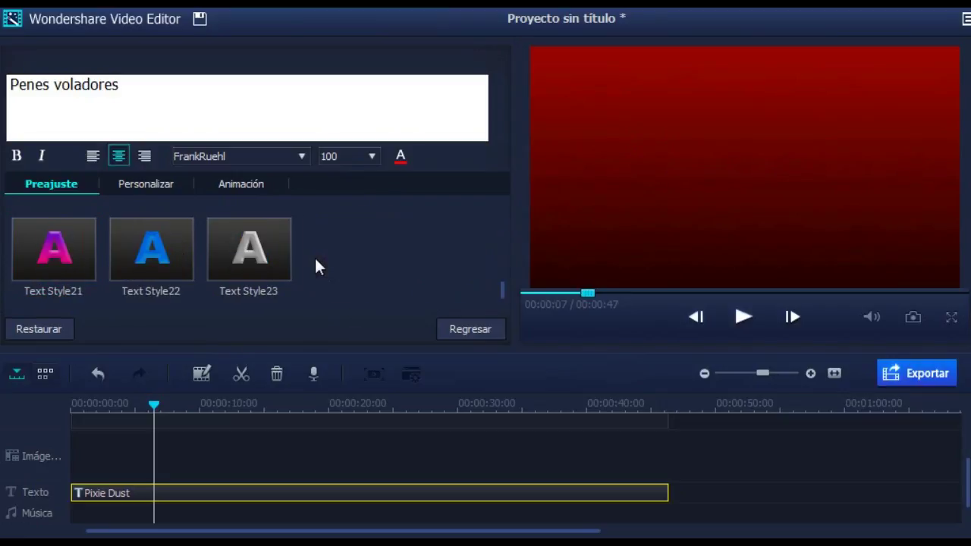
pyautogui.scroll(4, 314, 256)
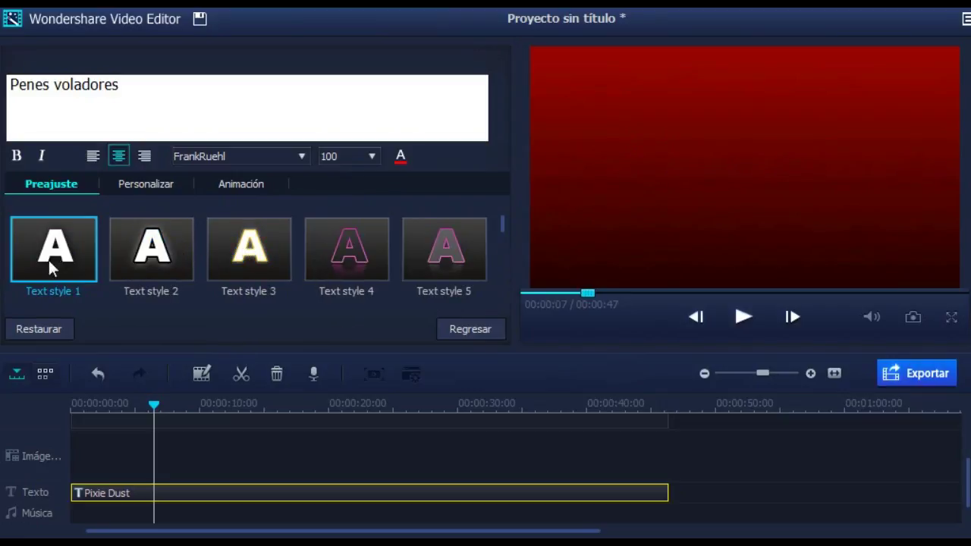
pyautogui.rightClick(76, 266)
pyautogui.click(107, 273)
pyautogui.rightClick(80, 267)
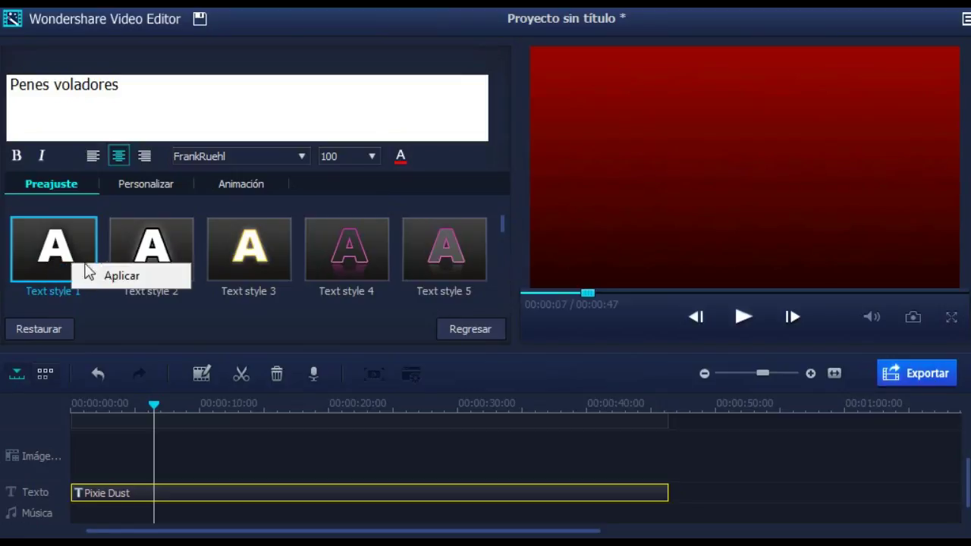
pyautogui.click(113, 277)
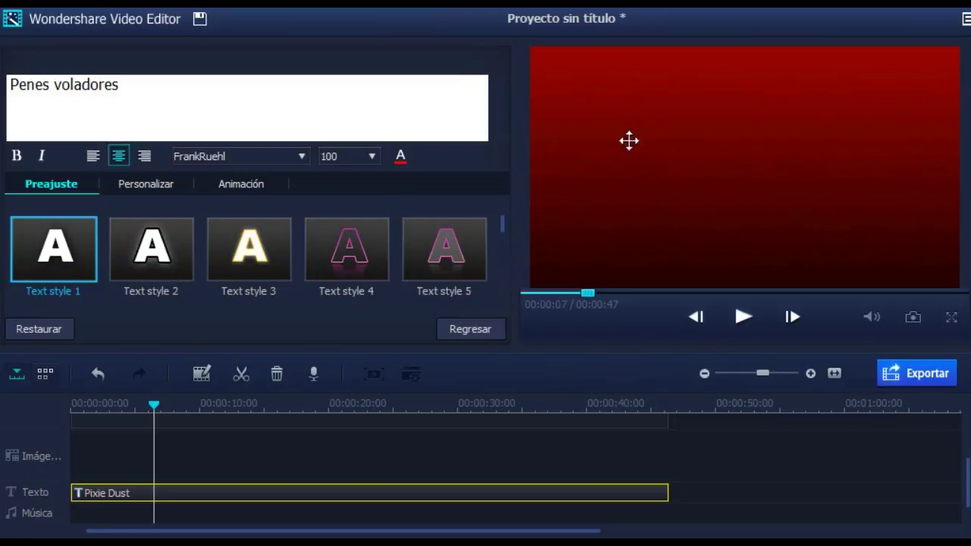
# Try the Text style 3 and Text style 9 presets on the title.
pyautogui.click(250, 257)
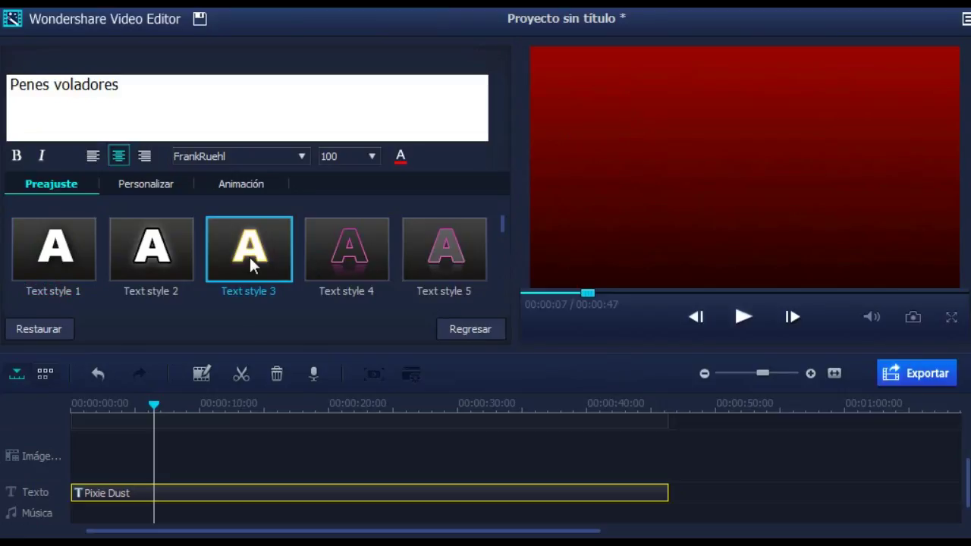
pyautogui.rightClick(250, 257)
pyautogui.click(289, 266)
pyautogui.moveTo(501, 220); pyautogui.dragTo(502, 231)
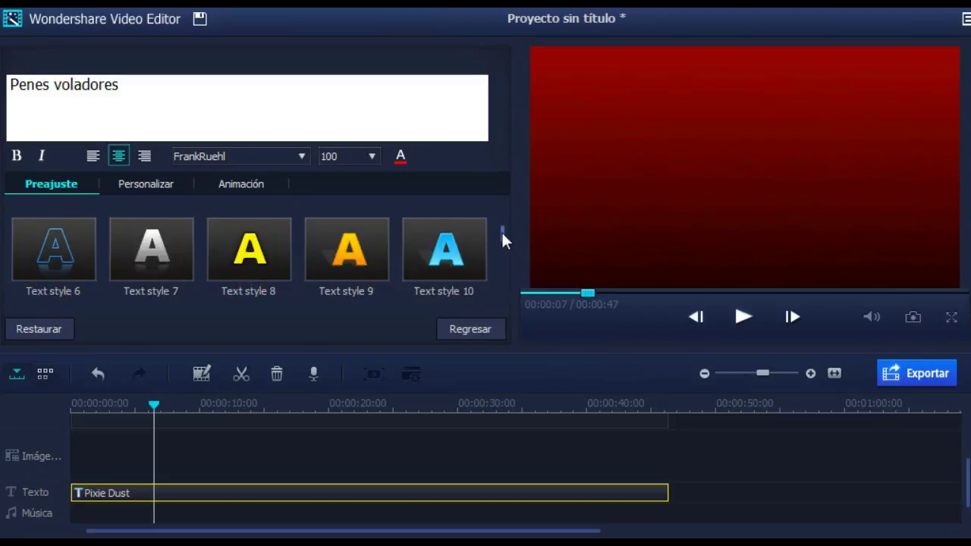
pyautogui.click(366, 254)
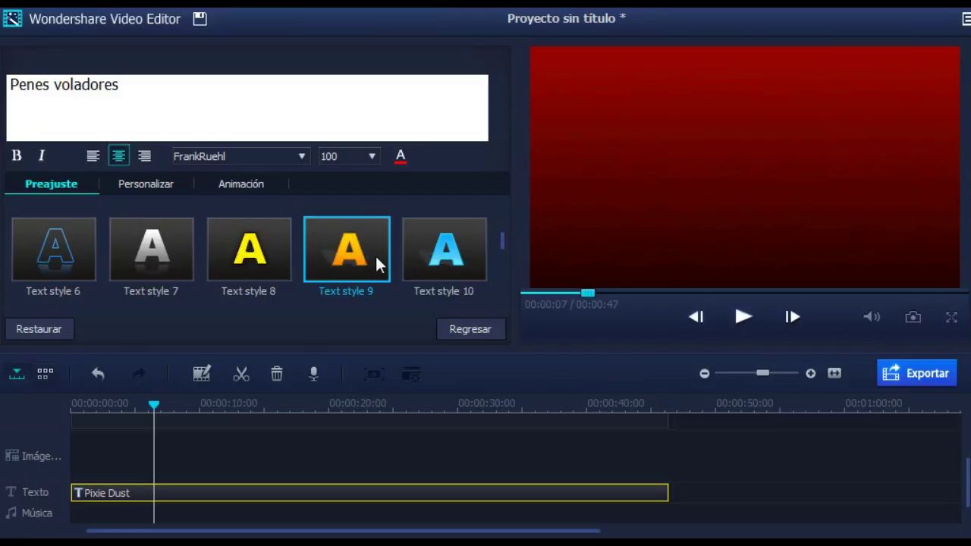
pyautogui.rightClick(375, 257)
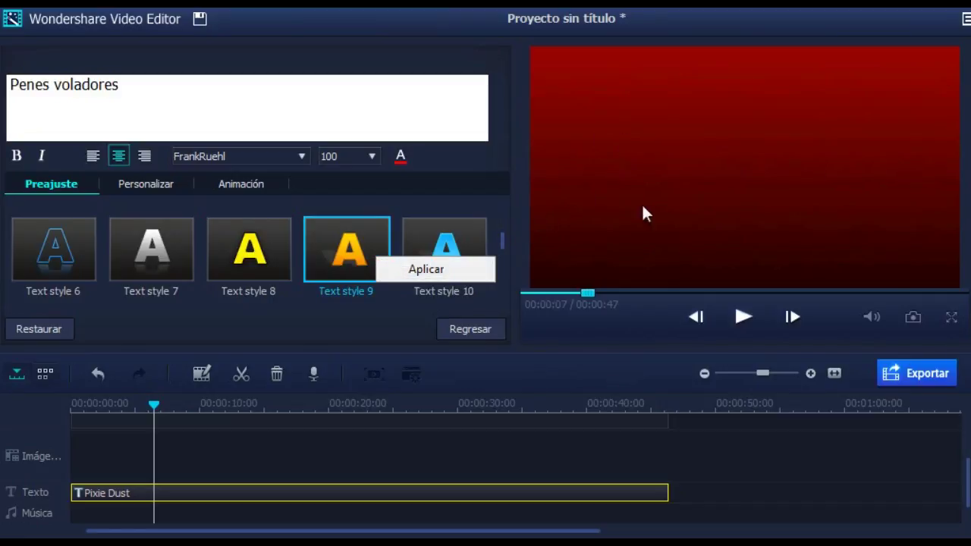
pyautogui.click(415, 269)
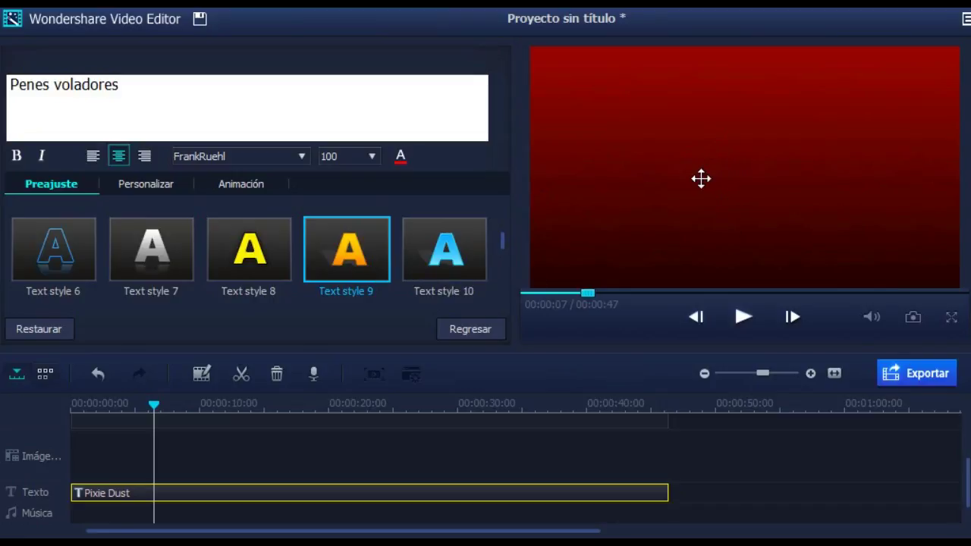
# Examine the title's custom fill settings, including gradient colours, direction and text effects.
pyautogui.moveTo(503, 239); pyautogui.dragTo(514, 222)
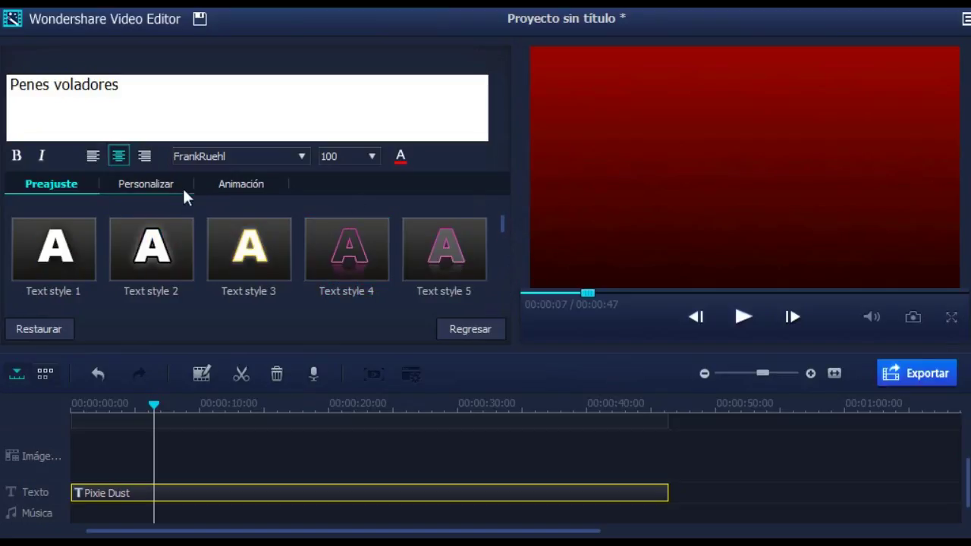
pyautogui.click(142, 185)
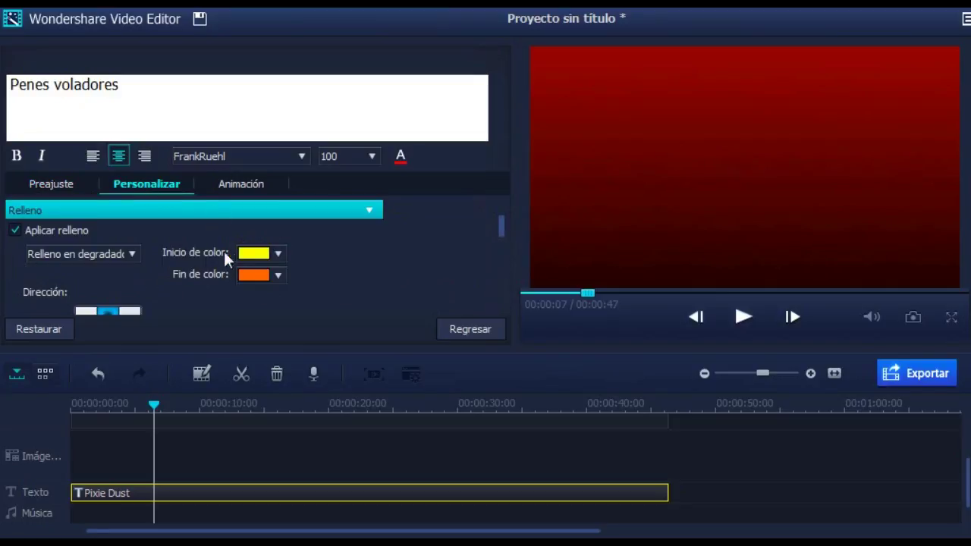
pyautogui.moveTo(503, 224); pyautogui.dragTo(482, 253)
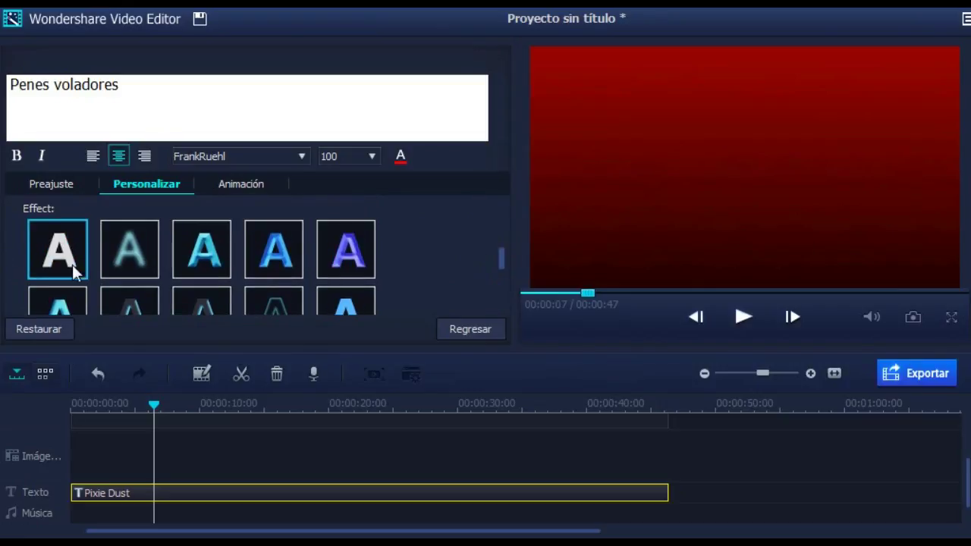
pyautogui.scroll(-1, 72, 277)
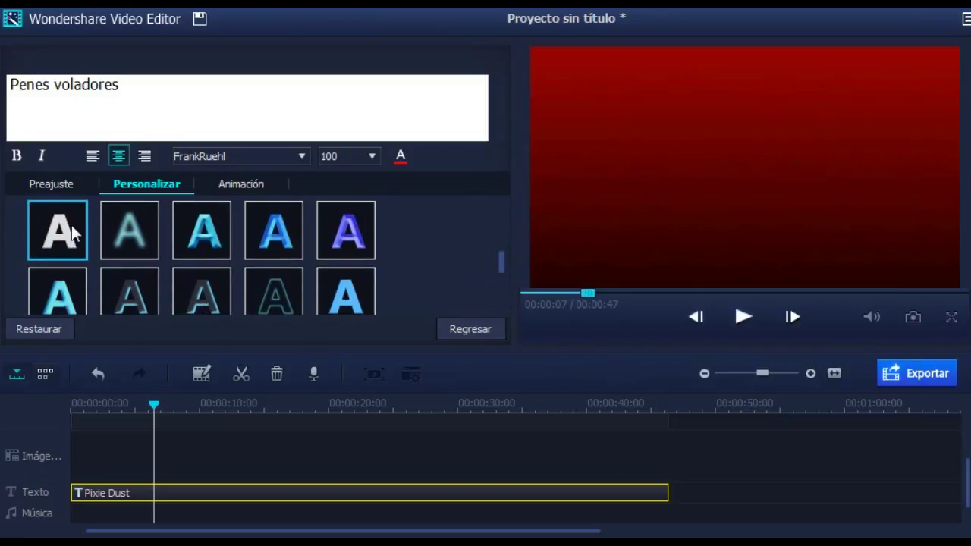
pyautogui.moveTo(501, 260); pyautogui.dragTo(503, 233)
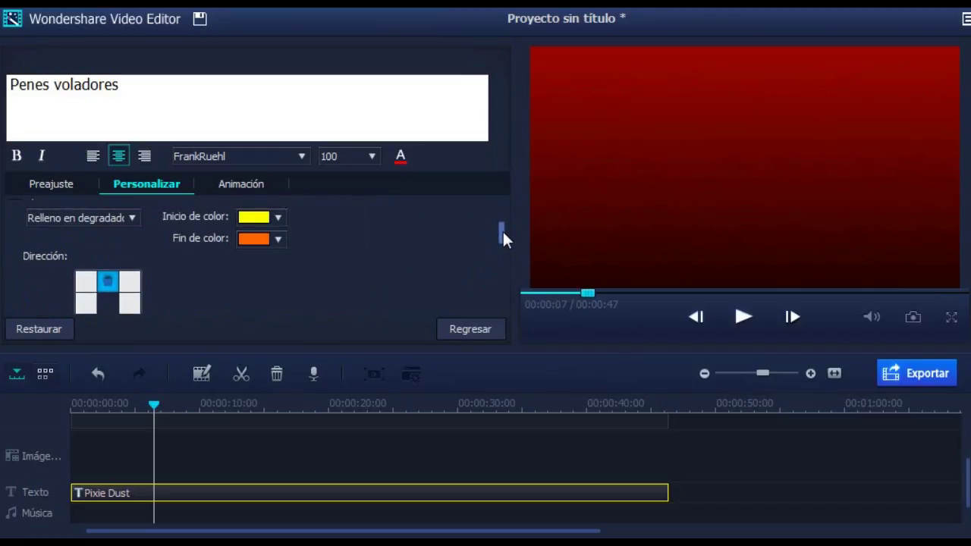
# Apply the Text style 1 preset to the title and set its solid fill colour to dark blue.
pyautogui.click(47, 185)
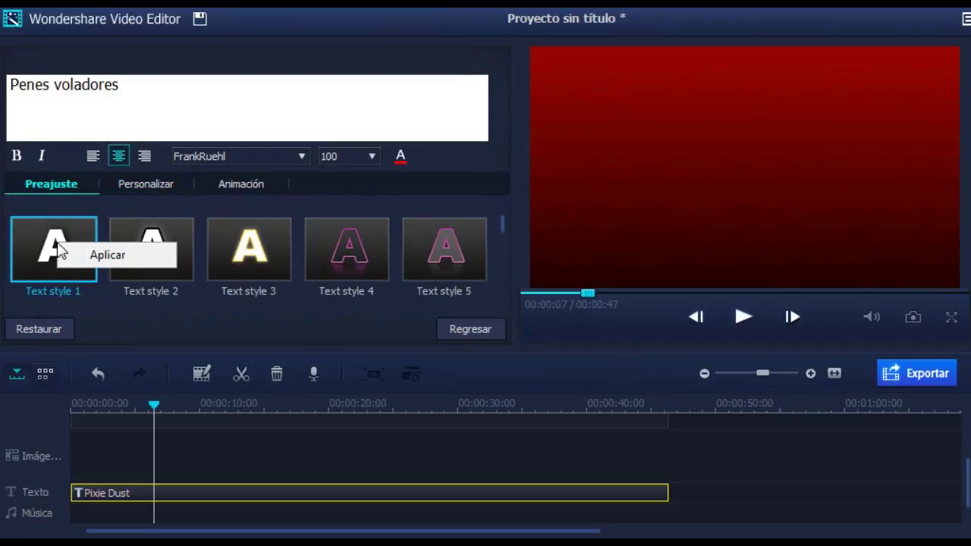
pyautogui.click(131, 184)
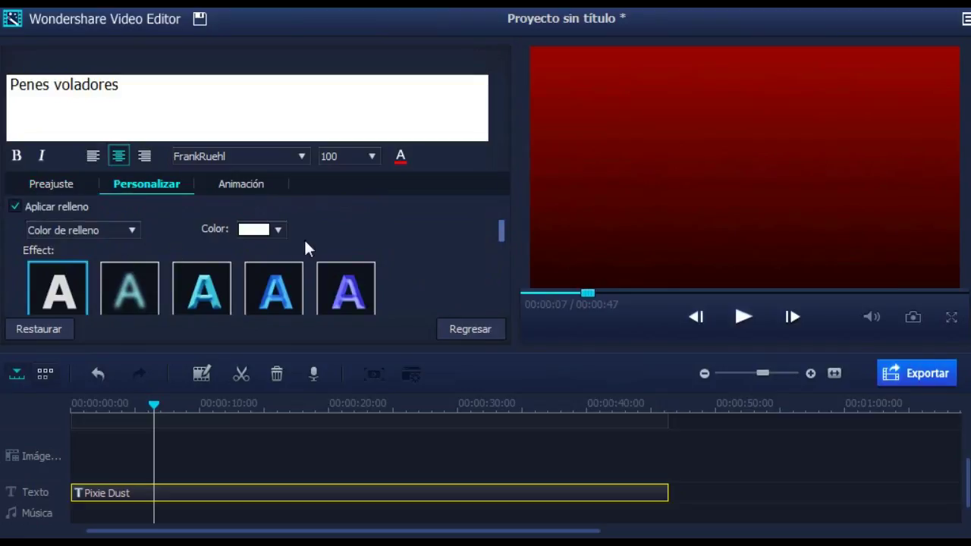
pyautogui.click(97, 236)
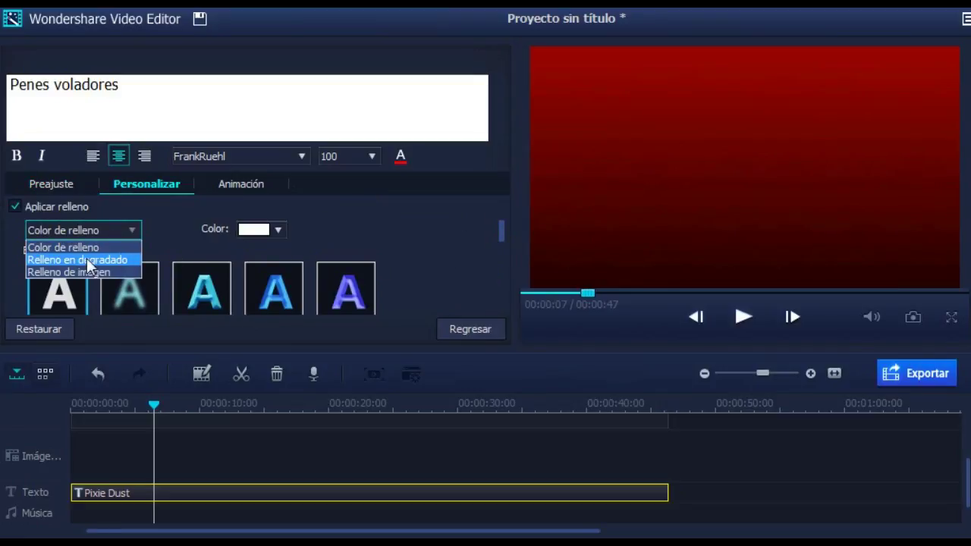
pyautogui.click(87, 246)
pyautogui.click(97, 236)
pyautogui.click(175, 246)
pyautogui.click(277, 230)
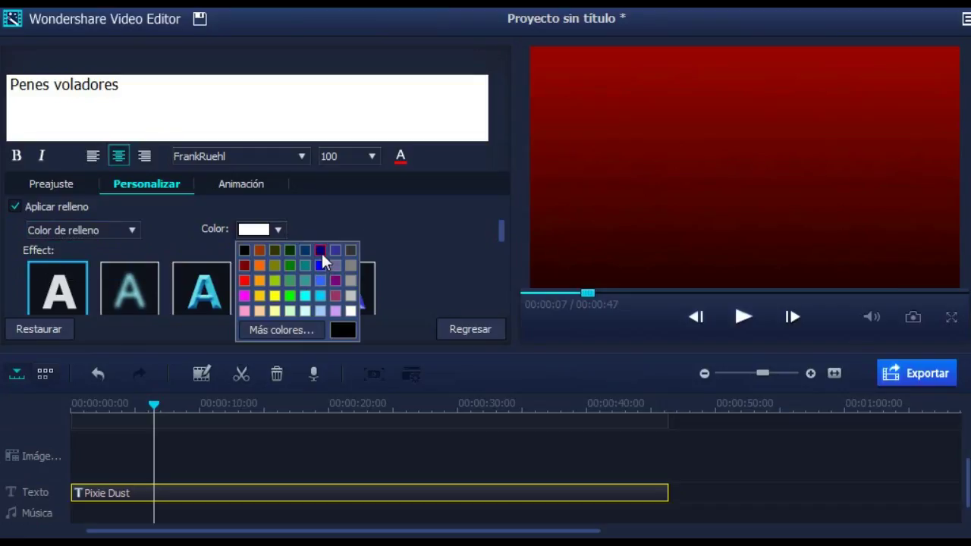
pyautogui.click(318, 251)
pyautogui.click(280, 231)
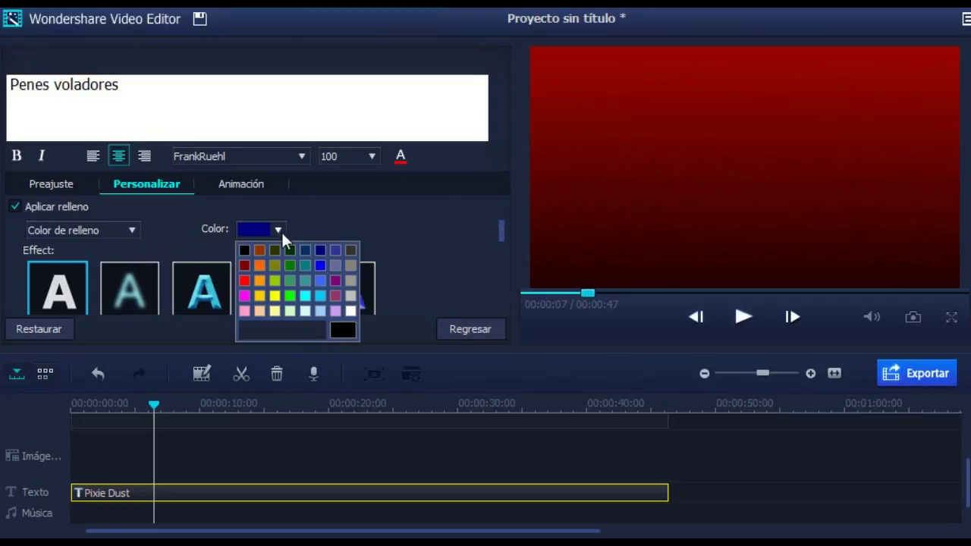
pyautogui.click(282, 230)
# Try a gradient fill on the title with golden yellow as the start colour and dark blue as the end colour.
pyautogui.click(134, 231)
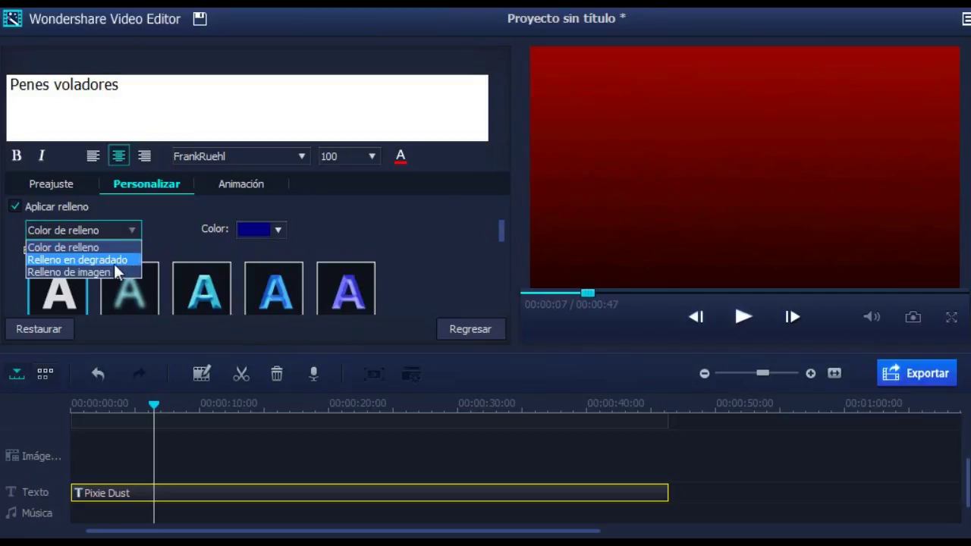
pyautogui.click(103, 259)
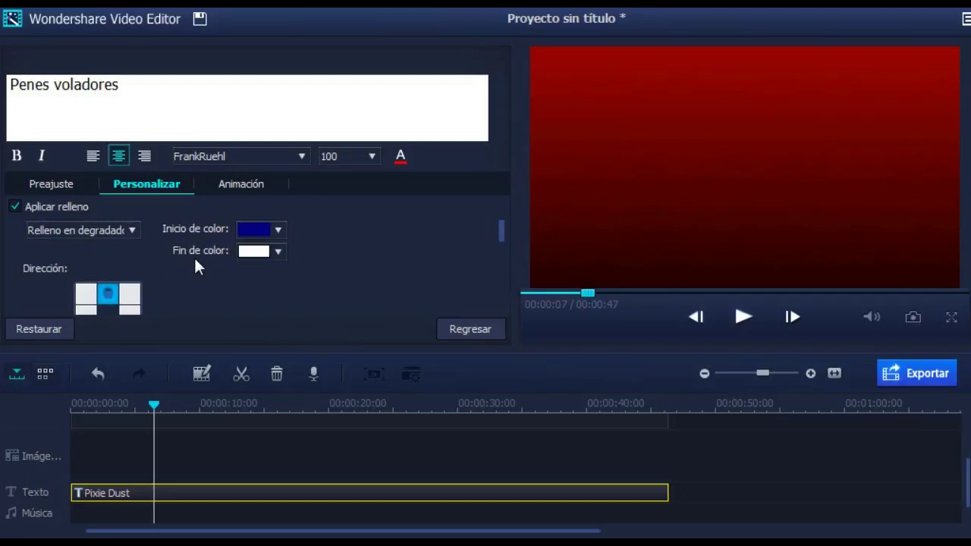
pyautogui.click(277, 252)
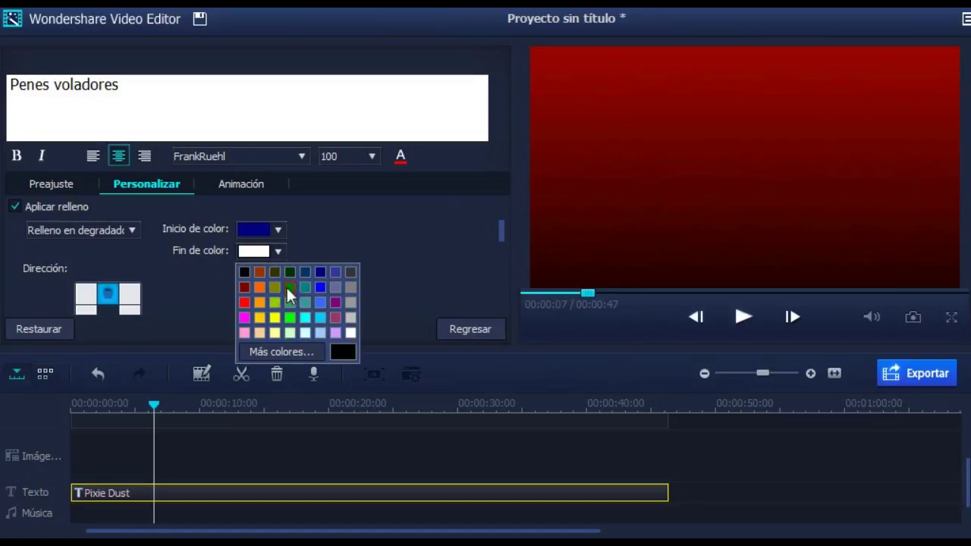
pyautogui.click(274, 318)
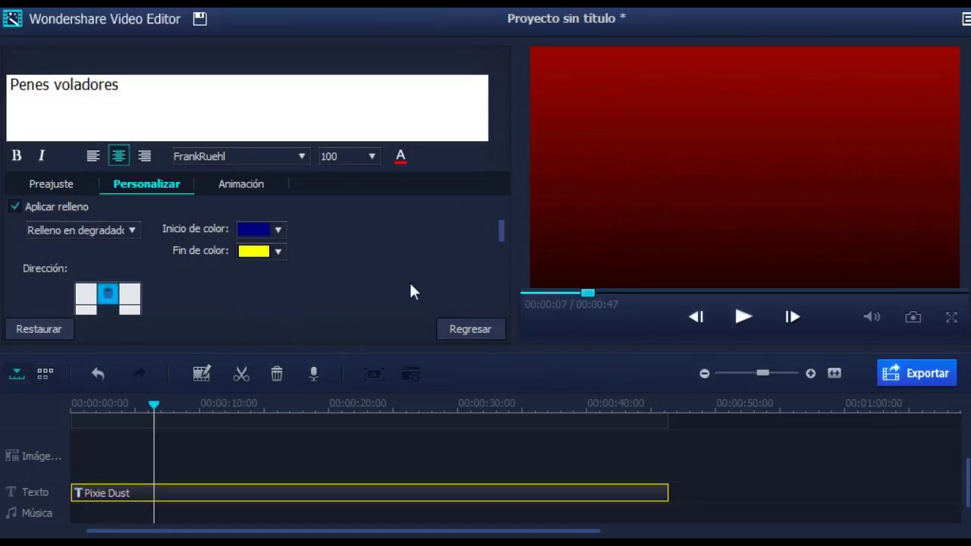
pyautogui.click(278, 229)
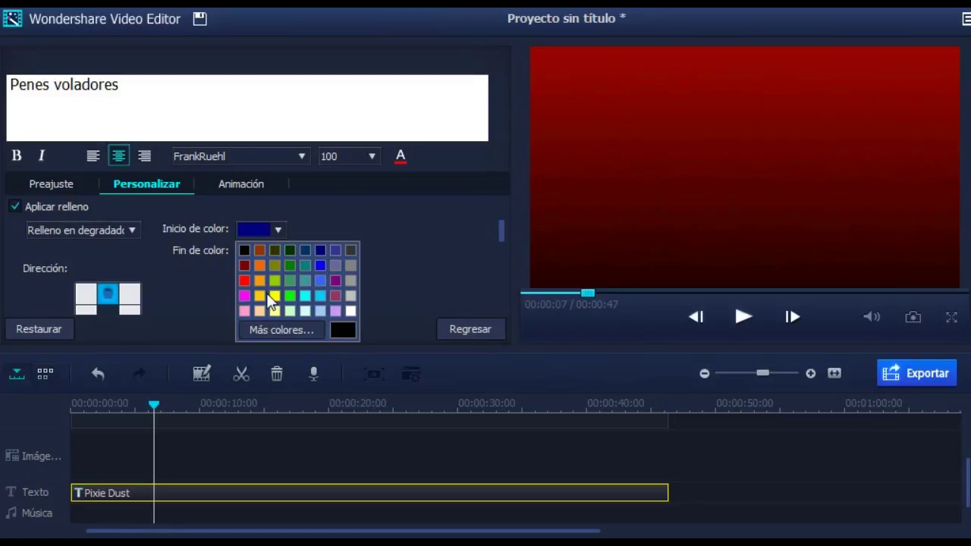
pyautogui.click(271, 306)
pyautogui.click(262, 257)
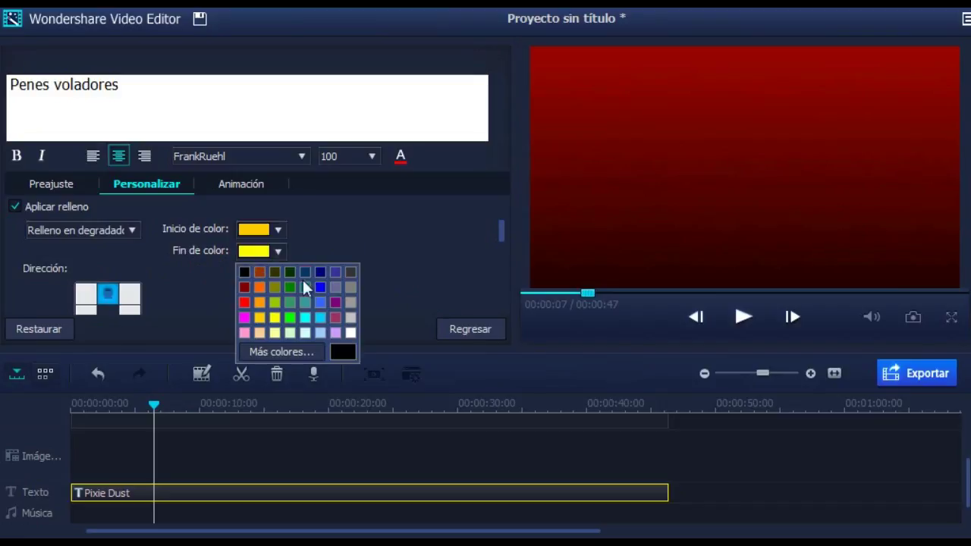
pyautogui.click(314, 271)
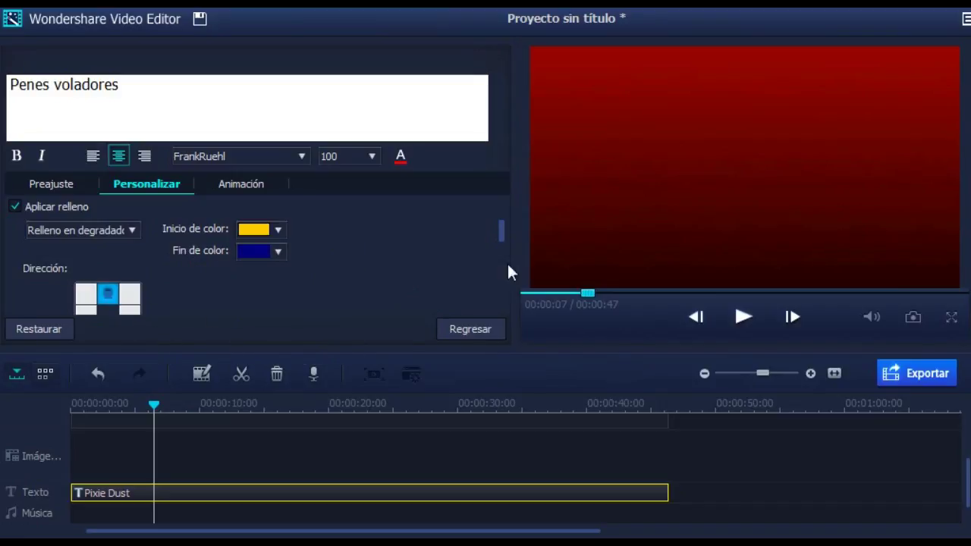
# Try the upper-right, right and left gradient directions on the title, ending on the upper-centre direction.
pyautogui.scroll(-2, 506, 234)
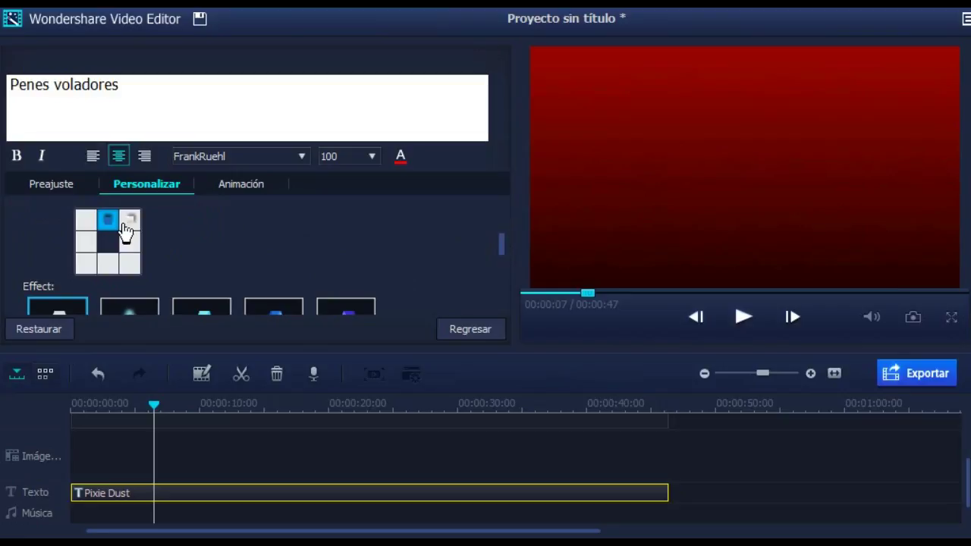
pyautogui.click(129, 224)
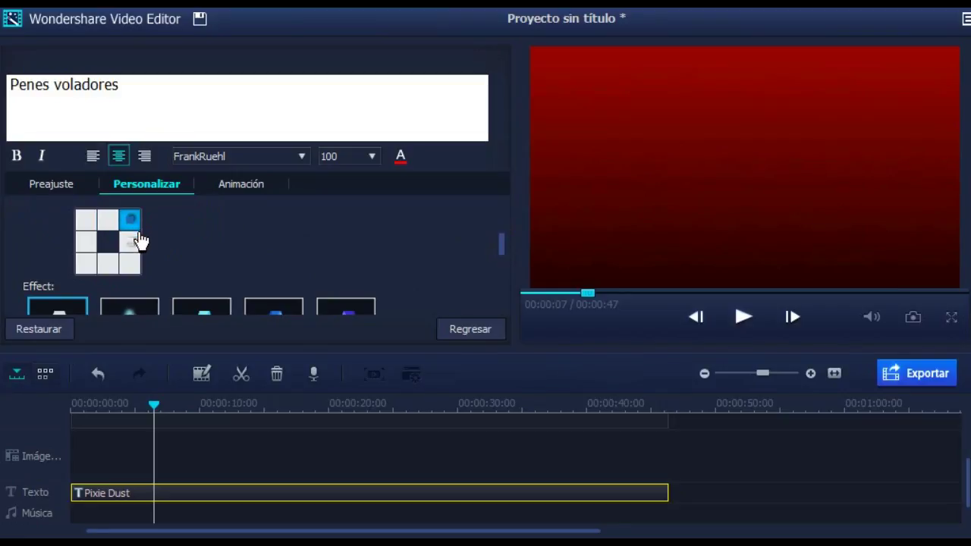
pyautogui.click(108, 221)
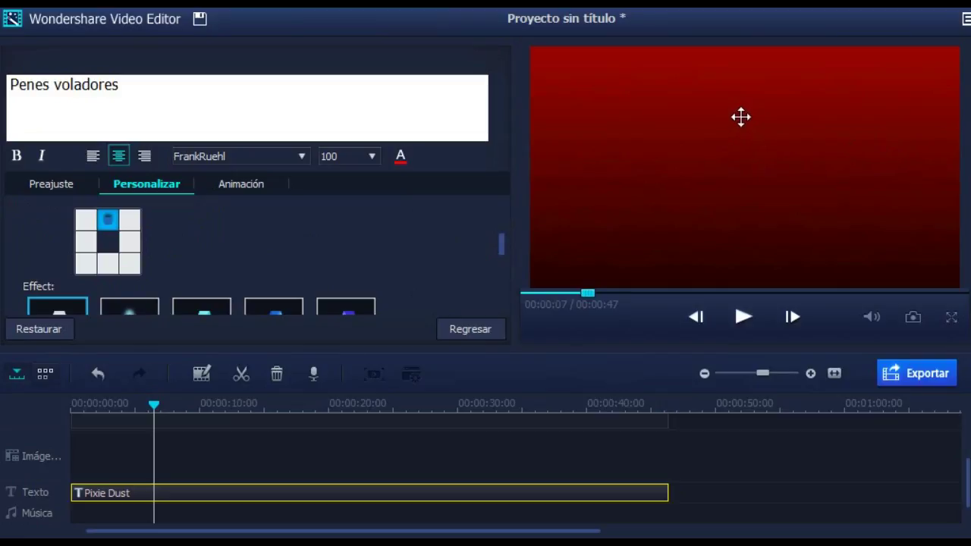
pyautogui.click(133, 220)
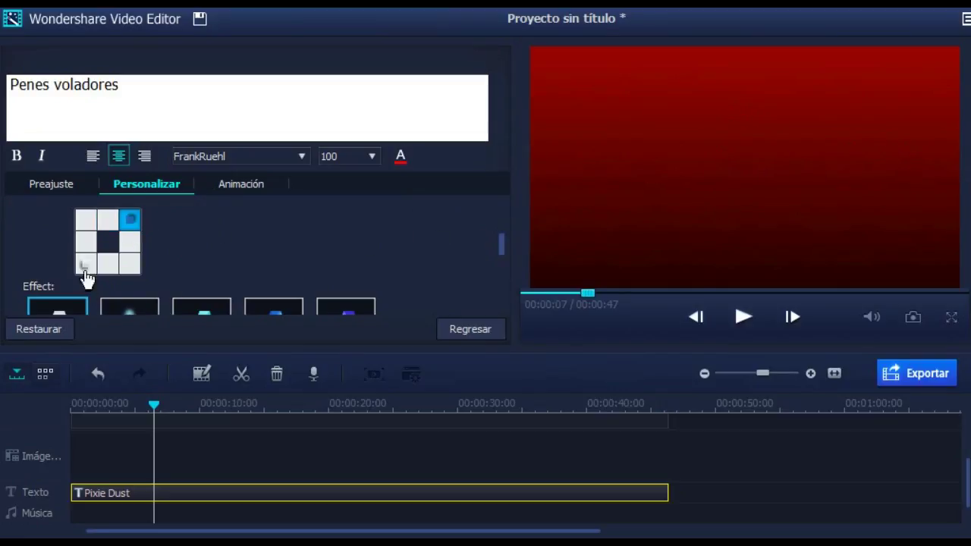
pyautogui.click(127, 242)
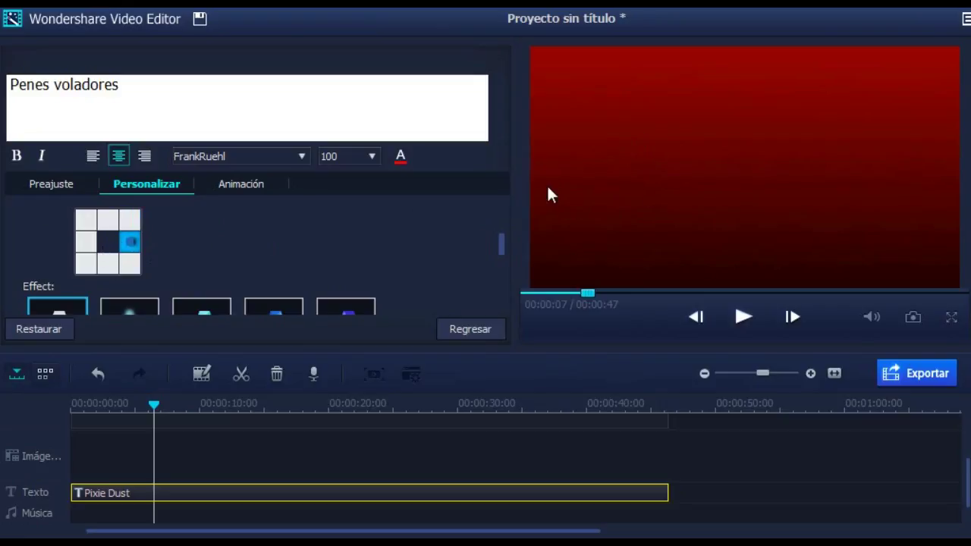
pyautogui.click(85, 244)
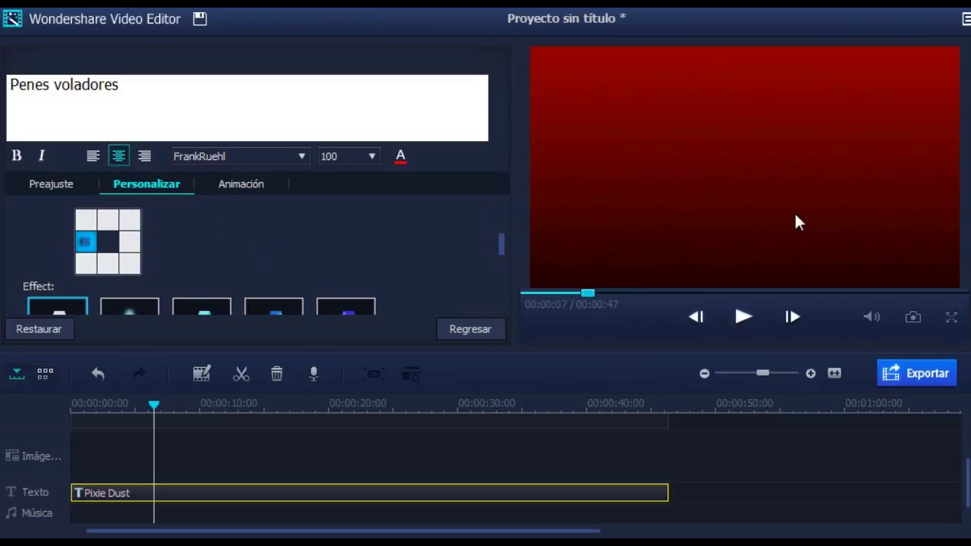
pyautogui.click(108, 220)
# Try the tenth, fifth and fourth text effects on the title's gradient fill.
pyautogui.scroll(-3, 499, 262)
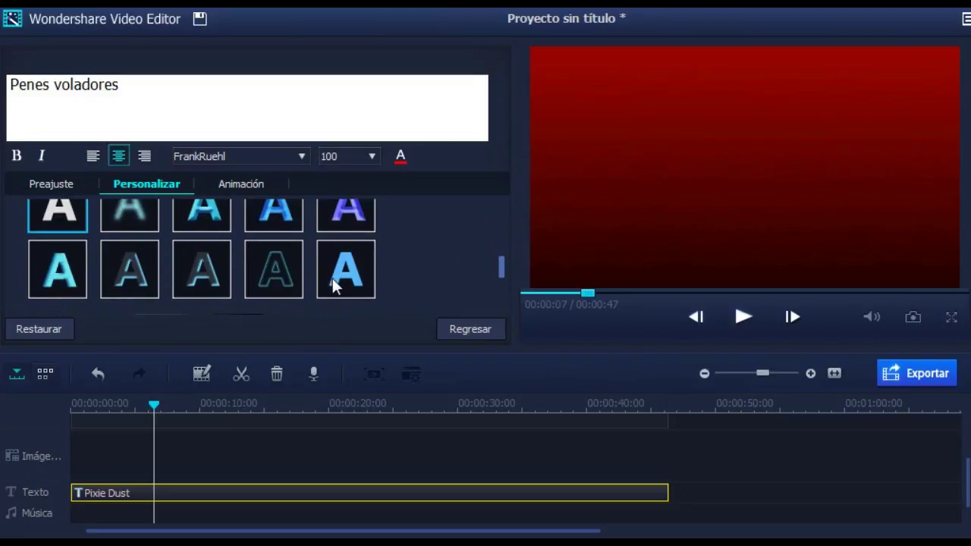
pyautogui.click(333, 277)
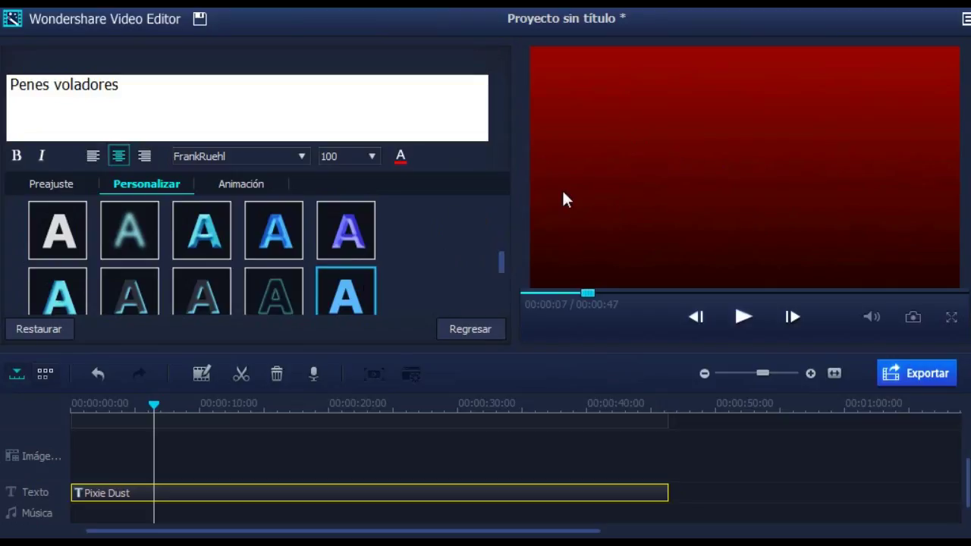
pyautogui.click(365, 256)
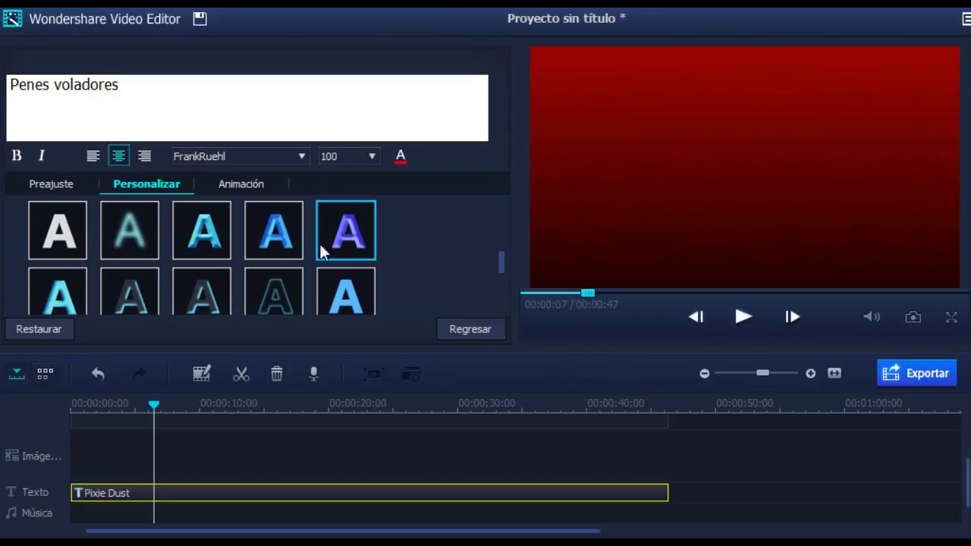
pyautogui.click(279, 243)
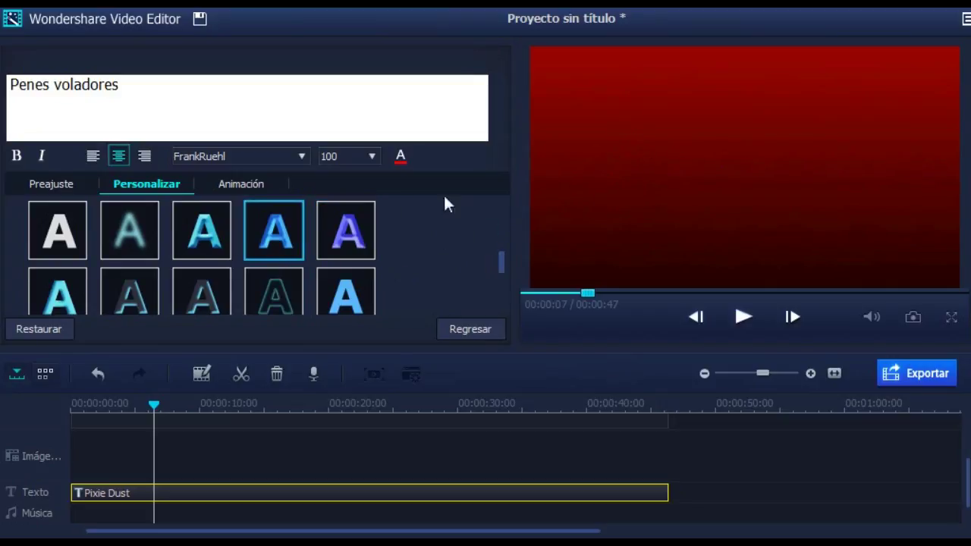
# Switch the title to an image fill and apply the dark brown texture.
pyautogui.moveTo(506, 258); pyautogui.dragTo(503, 211)
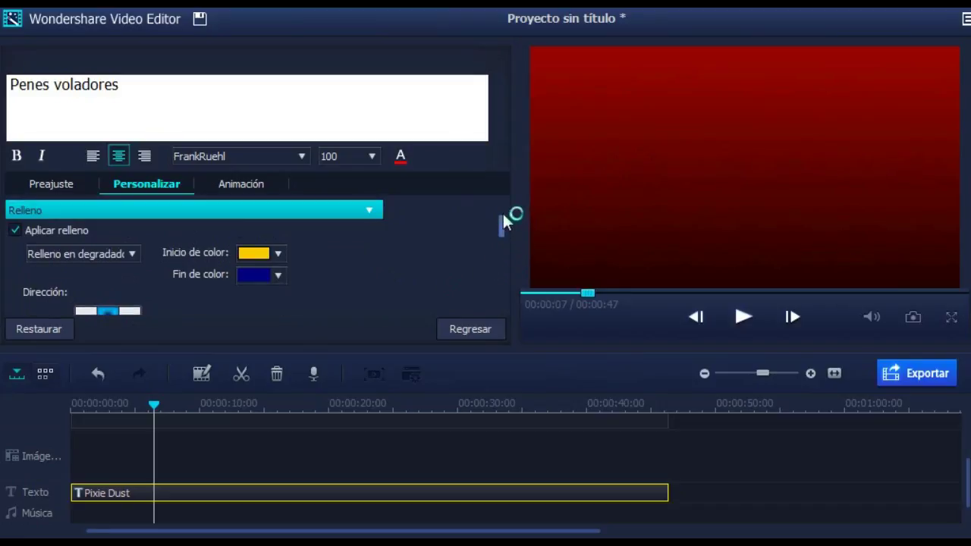
pyautogui.click(82, 253)
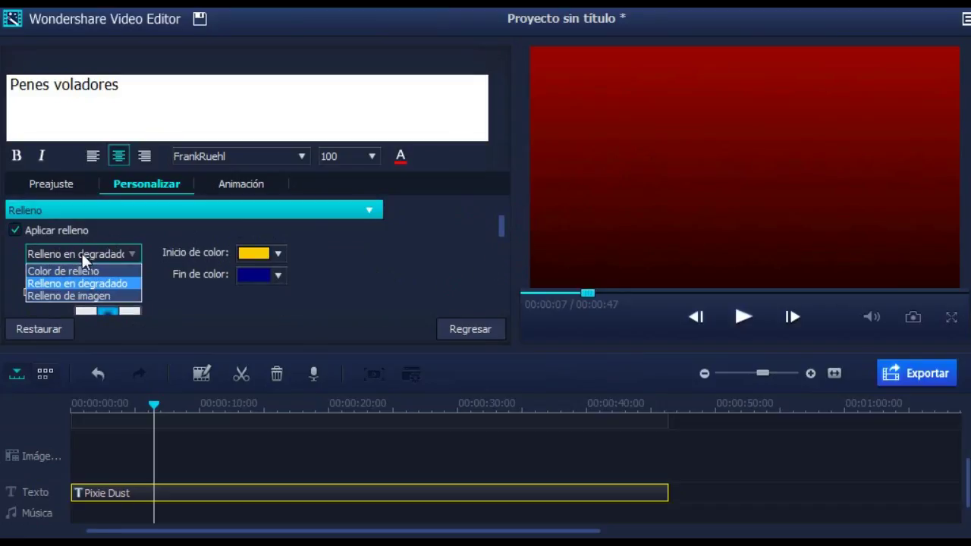
pyautogui.click(61, 296)
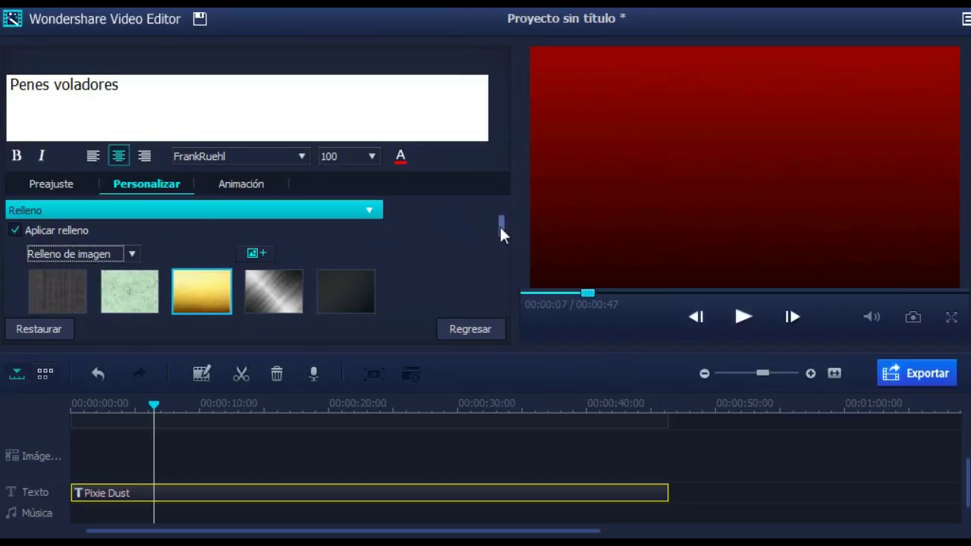
pyautogui.scroll(-1, 501, 227)
pyautogui.scroll(1, 59, 300)
pyautogui.click(58, 296)
# Try the light green, gold, brushed metal and black textures as the title's image fill.
pyautogui.scroll(-2, 74, 292)
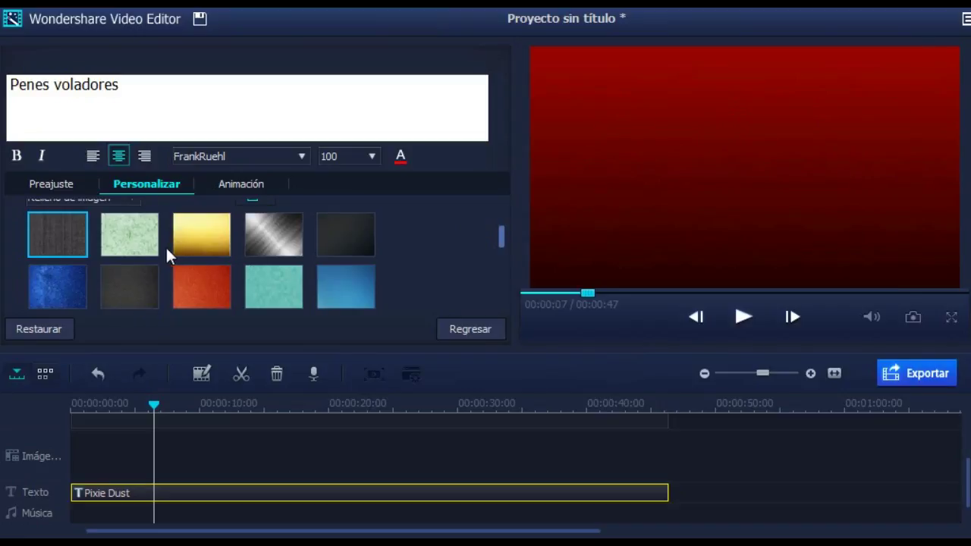
pyautogui.click(108, 247)
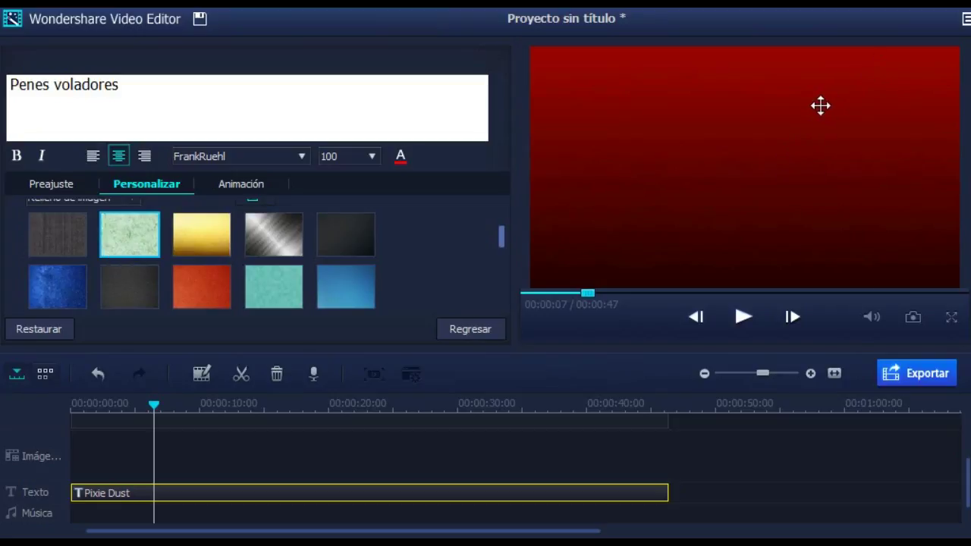
pyautogui.click(193, 232)
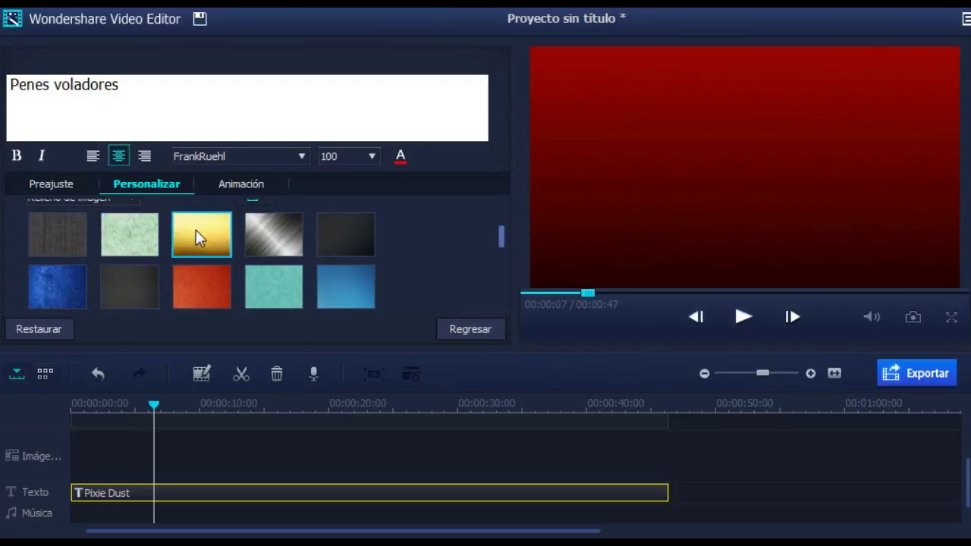
pyautogui.click(270, 258)
pyautogui.click(370, 244)
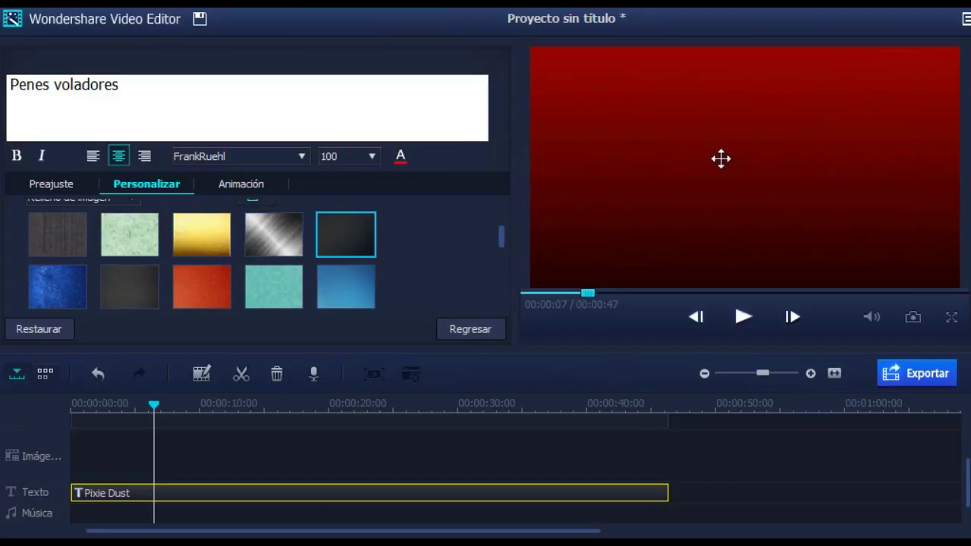
# Try the blue texture, apply the red texture as the title's image fill, and return to the text library.
pyautogui.scroll(-1, 503, 238)
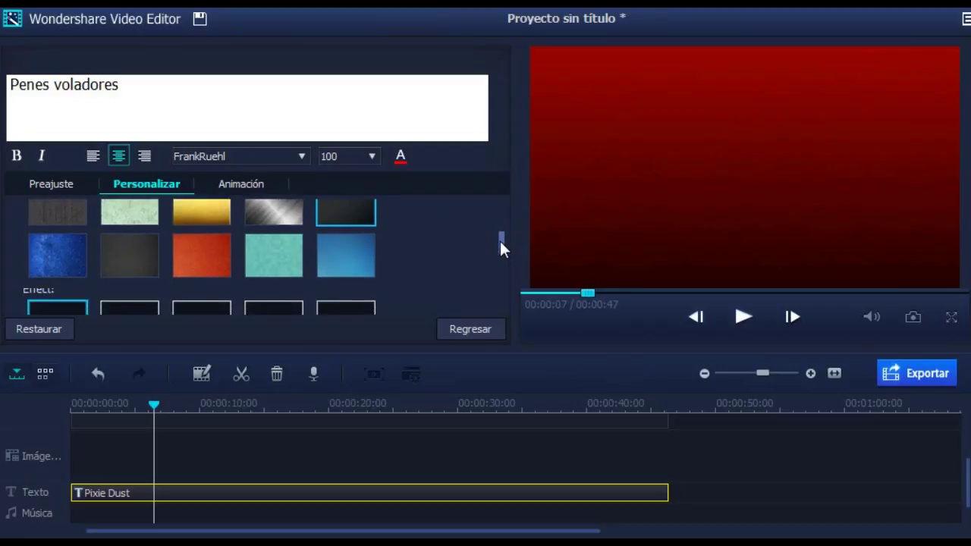
pyautogui.click(42, 246)
pyautogui.scroll(1, 70, 251)
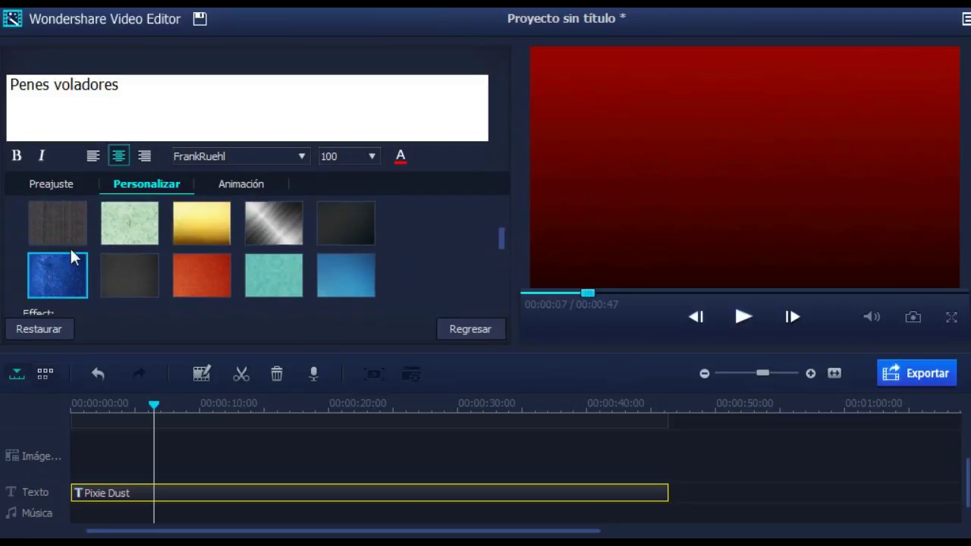
pyautogui.click(151, 283)
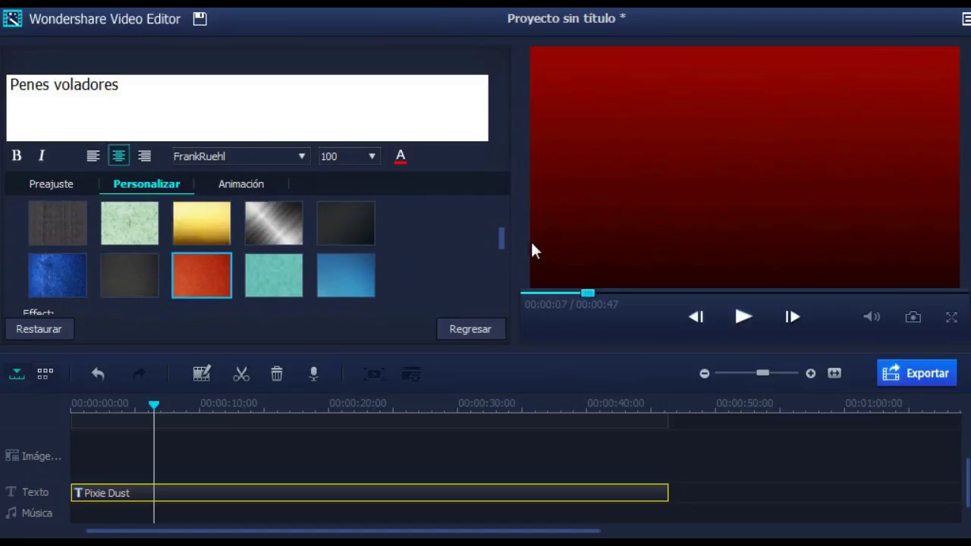
pyautogui.moveTo(502, 237); pyautogui.dragTo(436, 225)
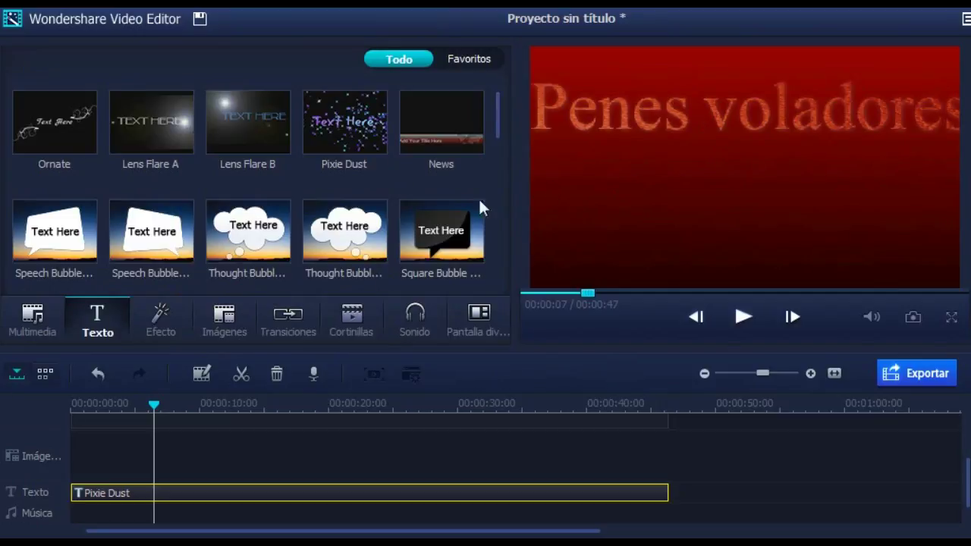
# Preview the second thought bubble title from the text library.
pyautogui.click(354, 239)
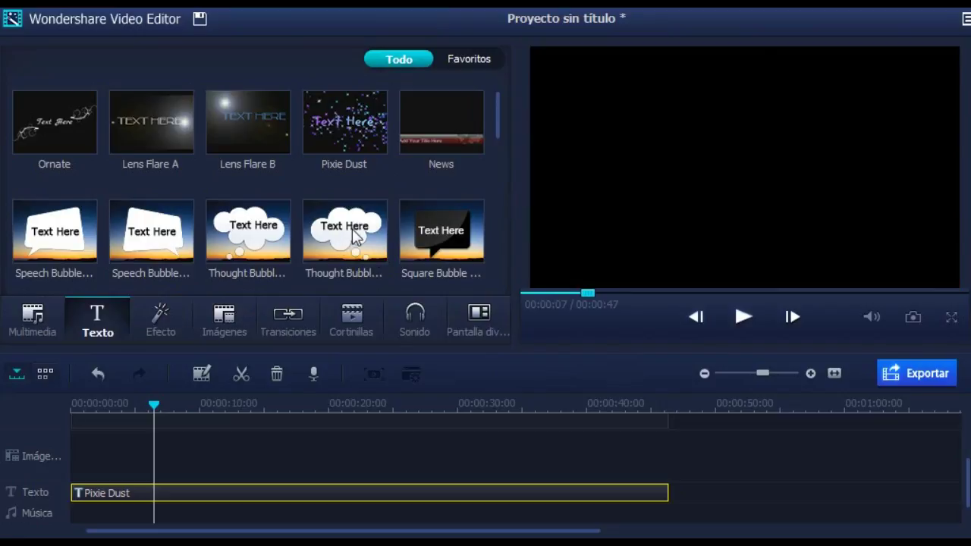
pyautogui.click(743, 320)
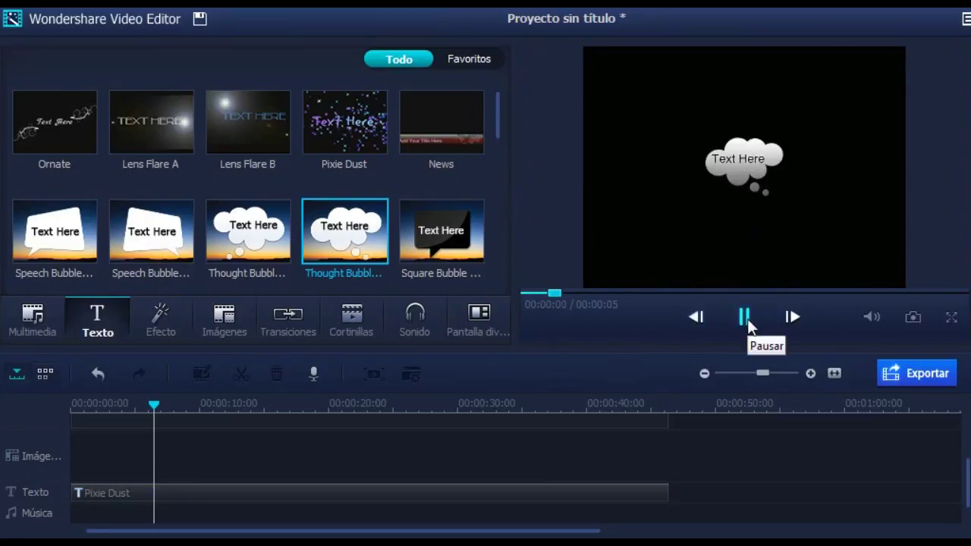
# Clear the timeline by deleting the Pixie Dust title together with the colour background clip.
pyautogui.click(746, 319)
pyautogui.moveTo(503, 115); pyautogui.dragTo(498, 205)
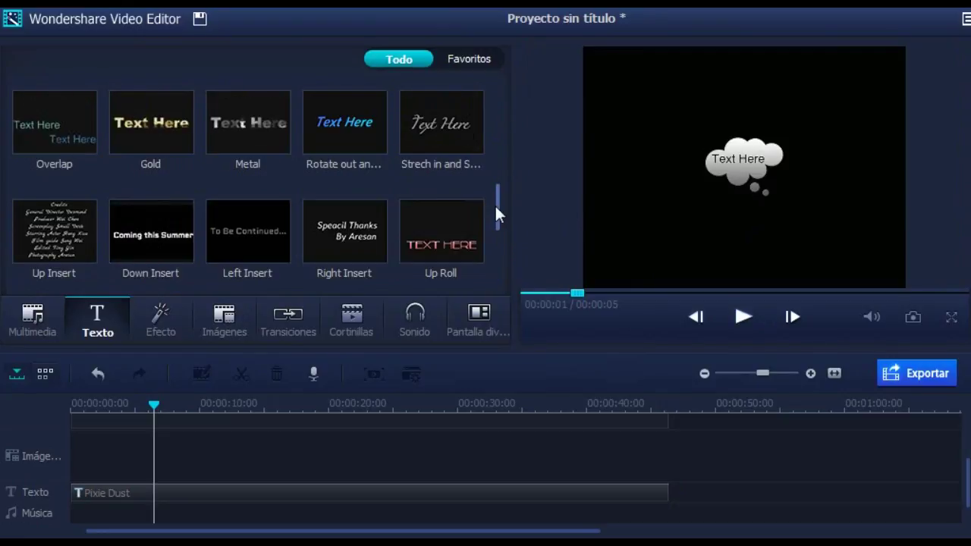
pyautogui.click(585, 496)
pyautogui.moveTo(688, 438); pyautogui.dragTo(531, 521)
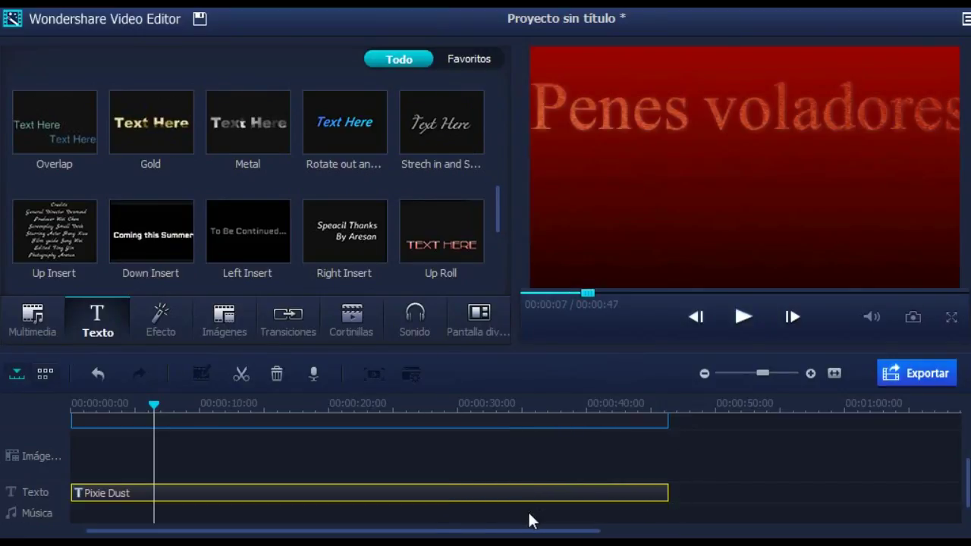
pyautogui.press('Delete')
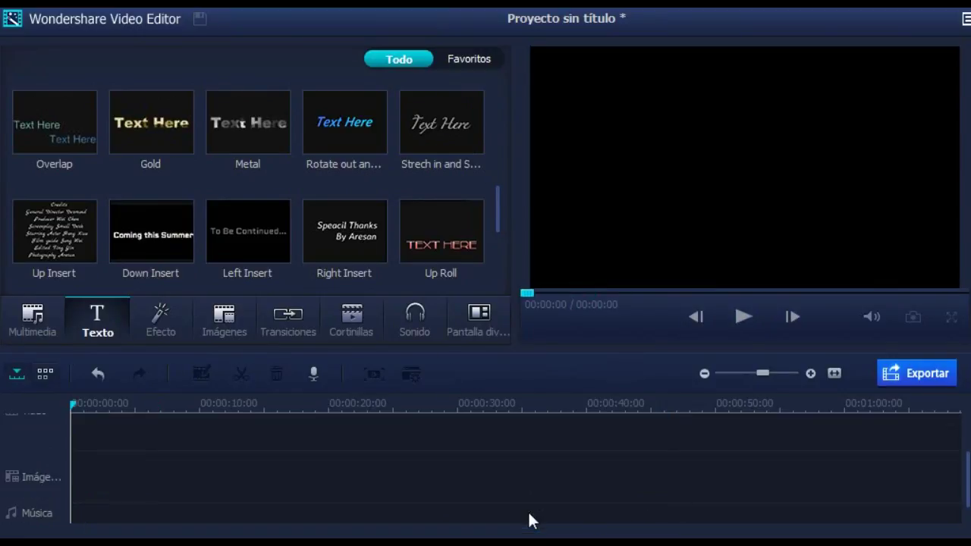
# Preview the Particle 1 and MeregeStar effects from the effects library.
pyautogui.click(155, 326)
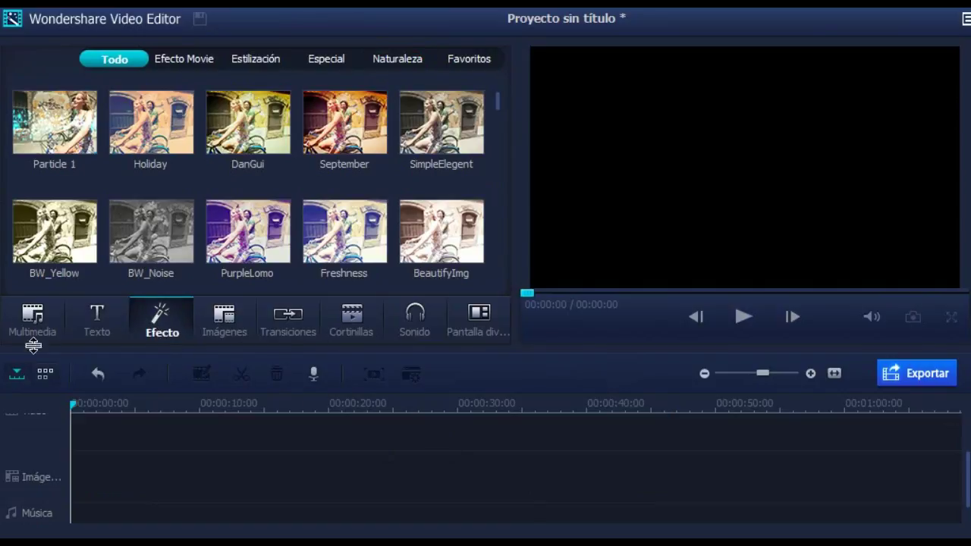
pyautogui.click(76, 106)
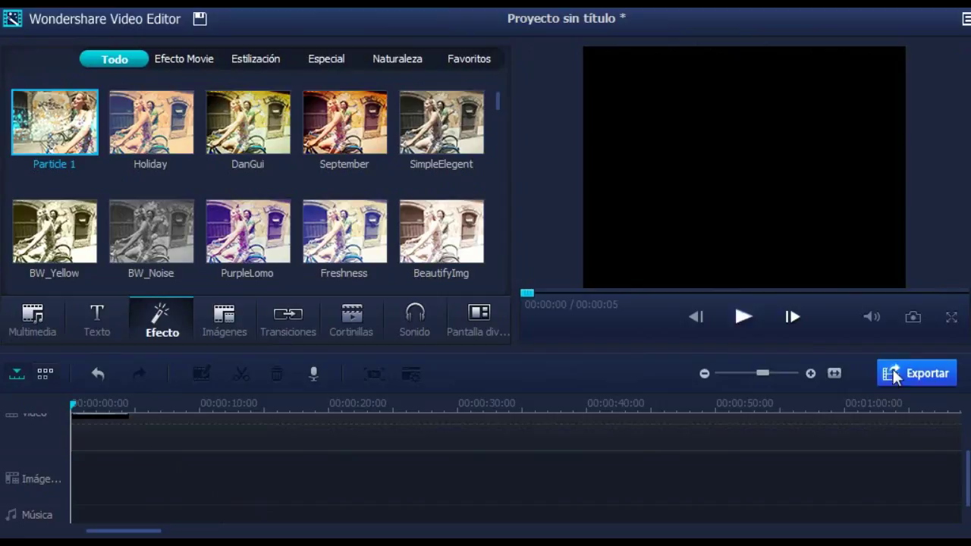
pyautogui.click(745, 317)
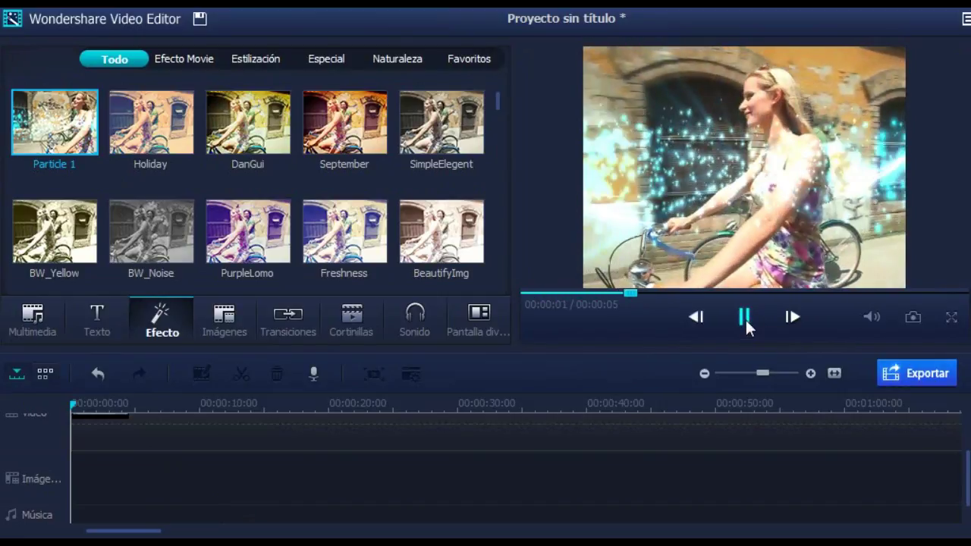
pyautogui.click(745, 318)
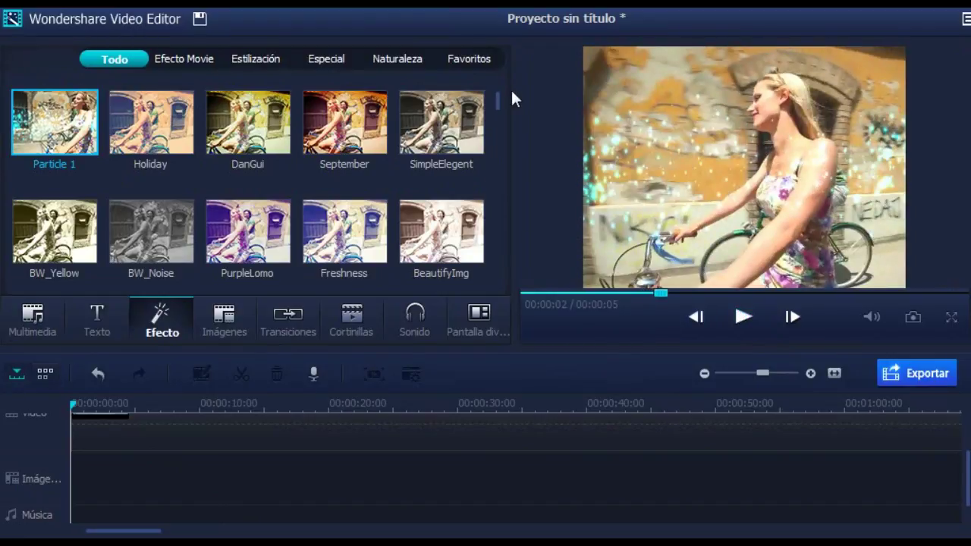
pyautogui.moveTo(500, 102); pyautogui.dragTo(510, 139)
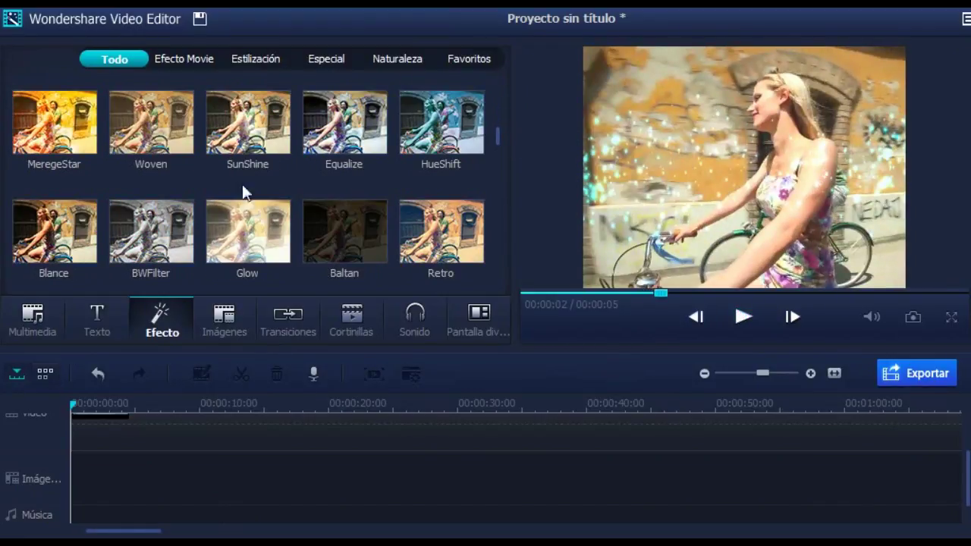
pyautogui.click(742, 317)
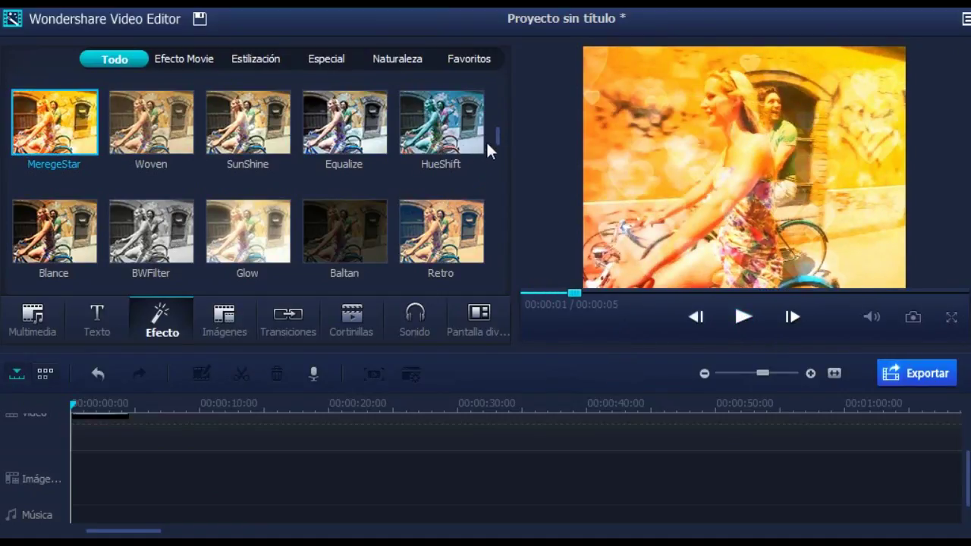
# Preview the Sight effect, place it at the start of the effect track, and play the video with it.
pyautogui.scroll(-5, 488, 148)
pyautogui.click(440, 232)
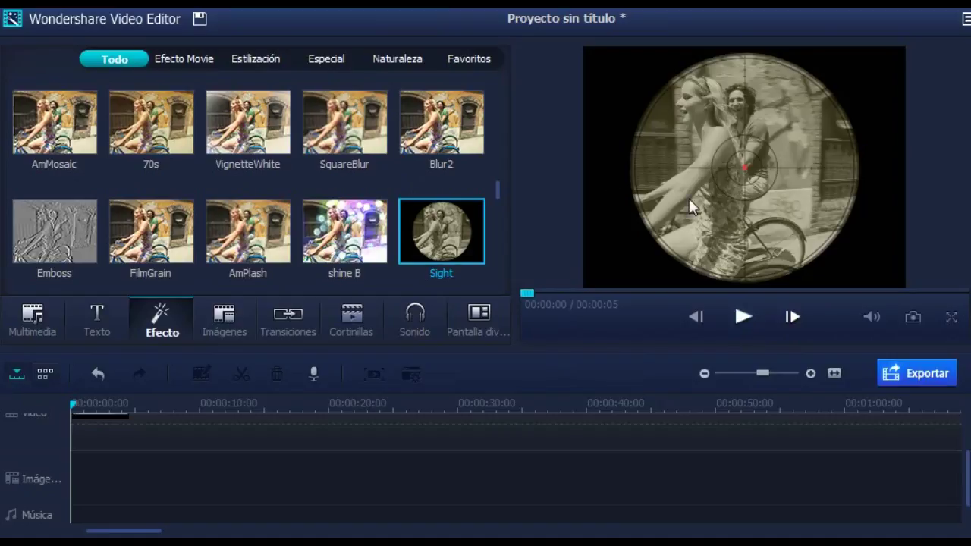
pyautogui.click(744, 319)
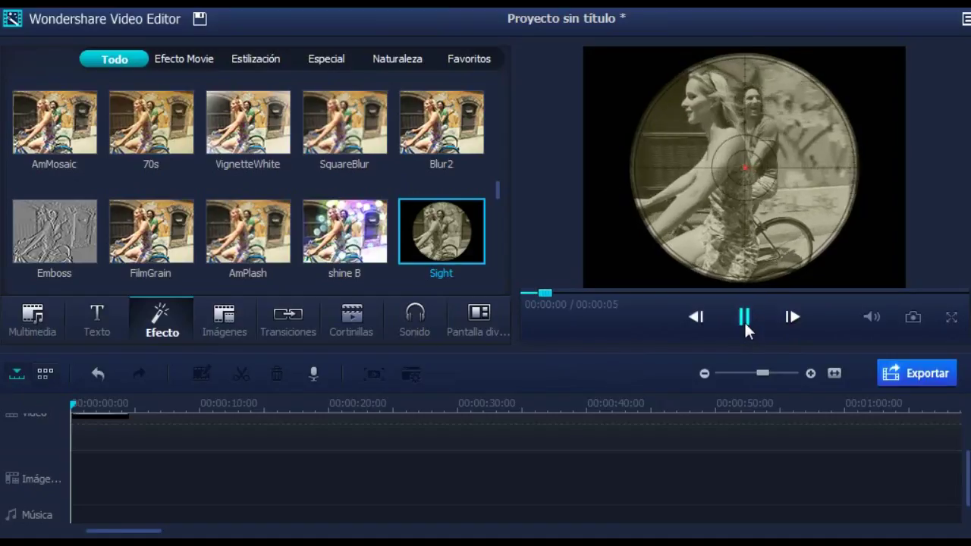
pyautogui.click(746, 325)
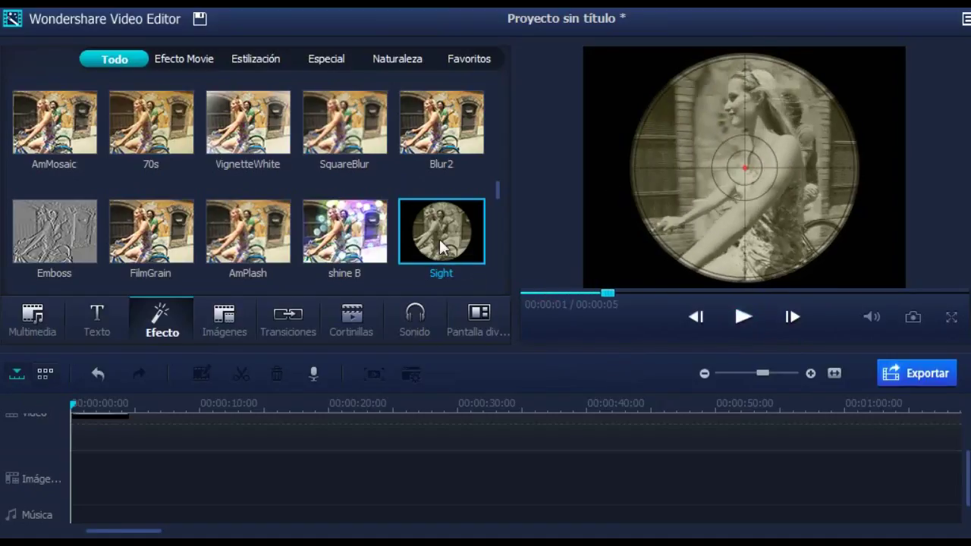
pyautogui.moveTo(444, 249); pyautogui.dragTo(71, 512)
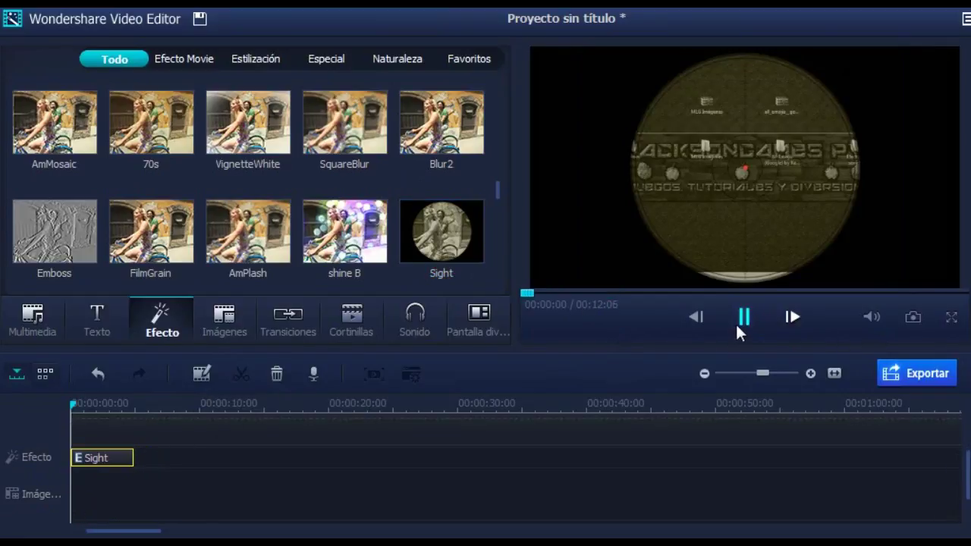
pyautogui.click(135, 471)
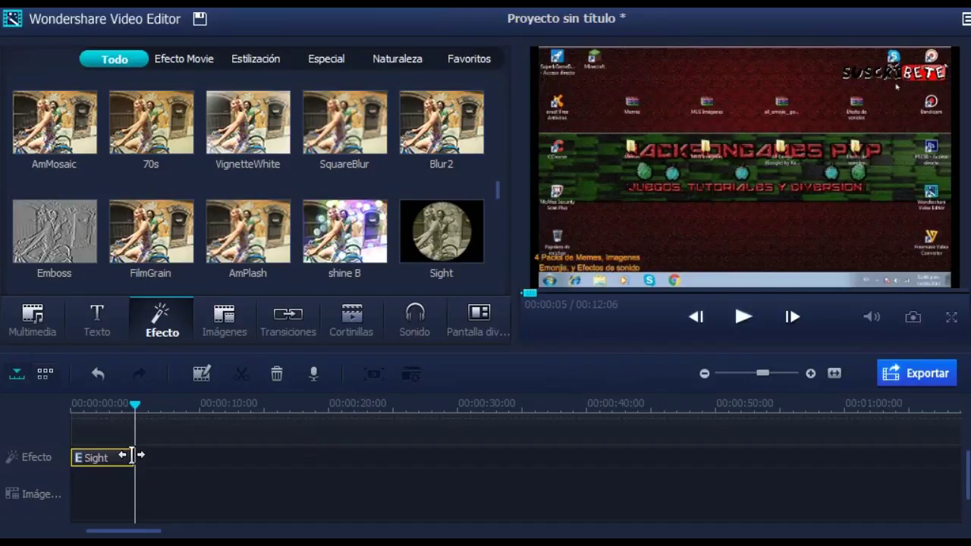
pyautogui.moveTo(130, 458)
pyautogui.mouseDown()
pyautogui.moveTo(207, 468)
pyautogui.moveTo(126, 457)
pyautogui.moveTo(140, 453)
pyautogui.mouseUp()
# Add the WindowShades effect at about 6 seconds and the NightGlassView effect at about 16 seconds on the effect track.
pyautogui.moveTo(499, 185); pyautogui.dragTo(498, 205)
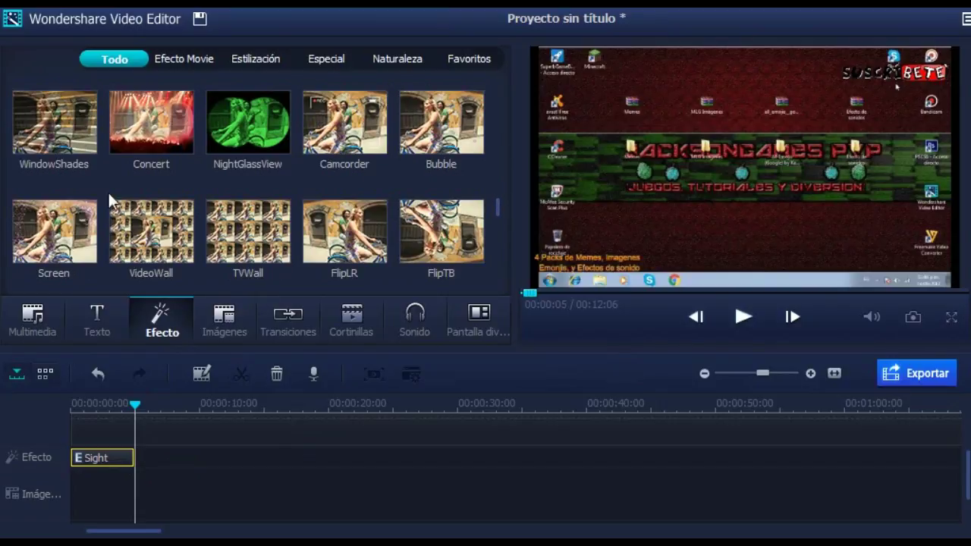
pyautogui.moveTo(54, 122); pyautogui.dragTo(159, 471)
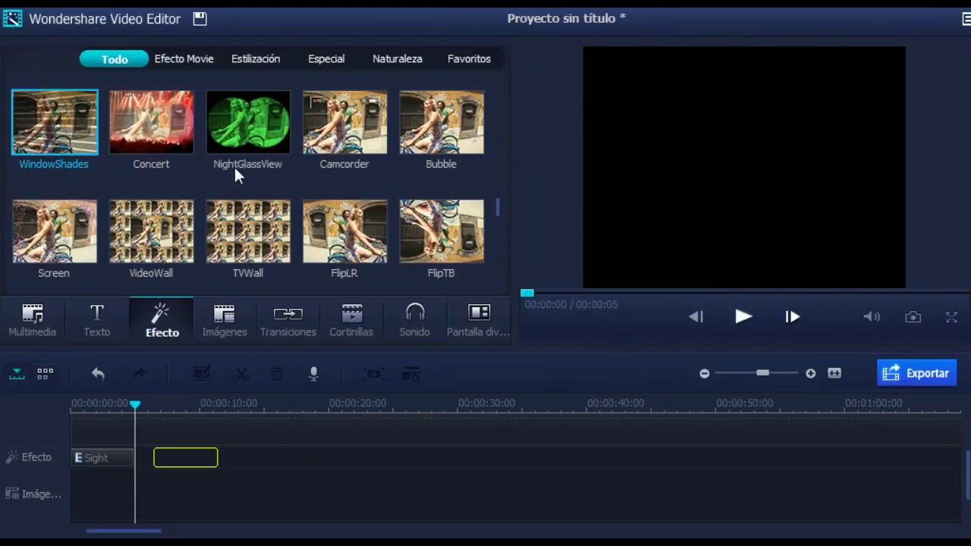
pyautogui.moveTo(274, 463); pyautogui.dragTo(275, 464)
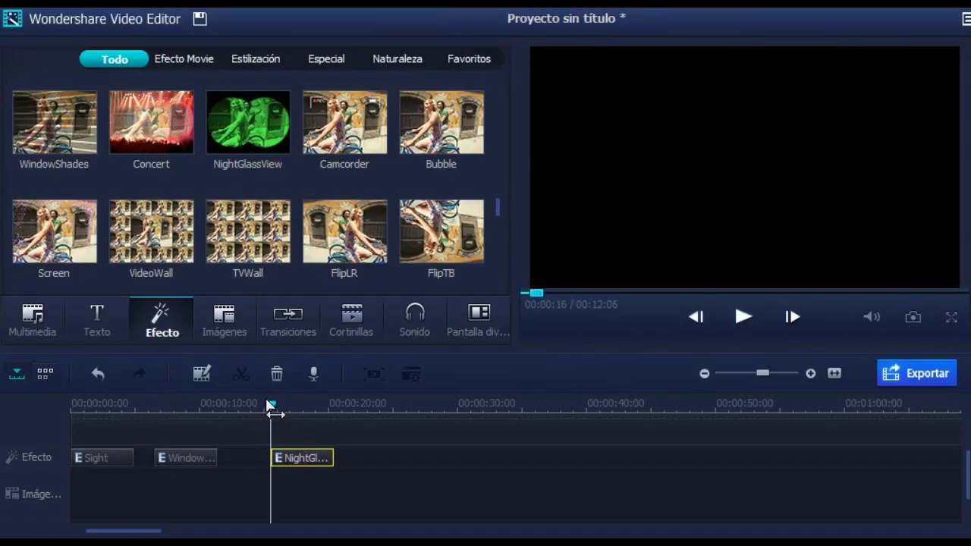
# Play the video through the WindowShades and NightGlassView effects.
pyautogui.moveTo(273, 410); pyautogui.dragTo(143, 438)
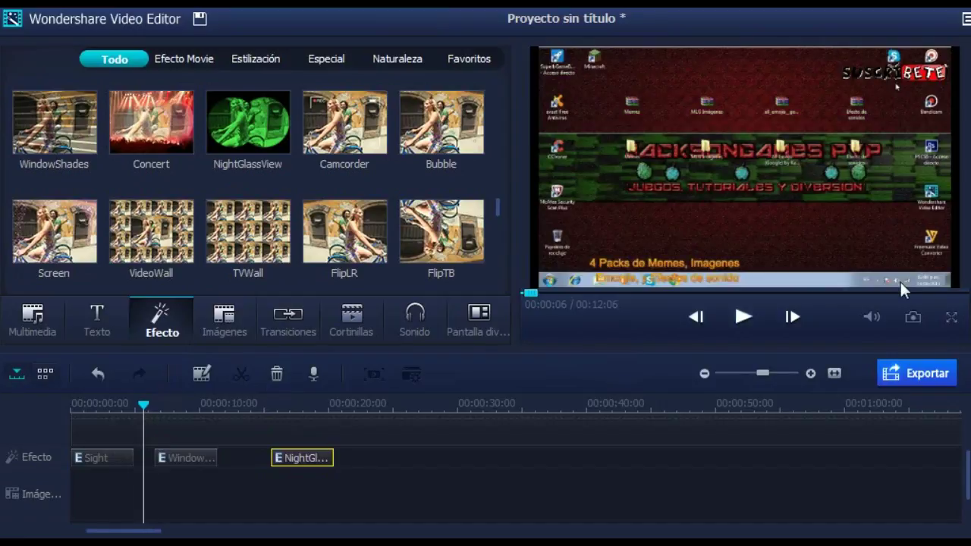
pyautogui.click(736, 319)
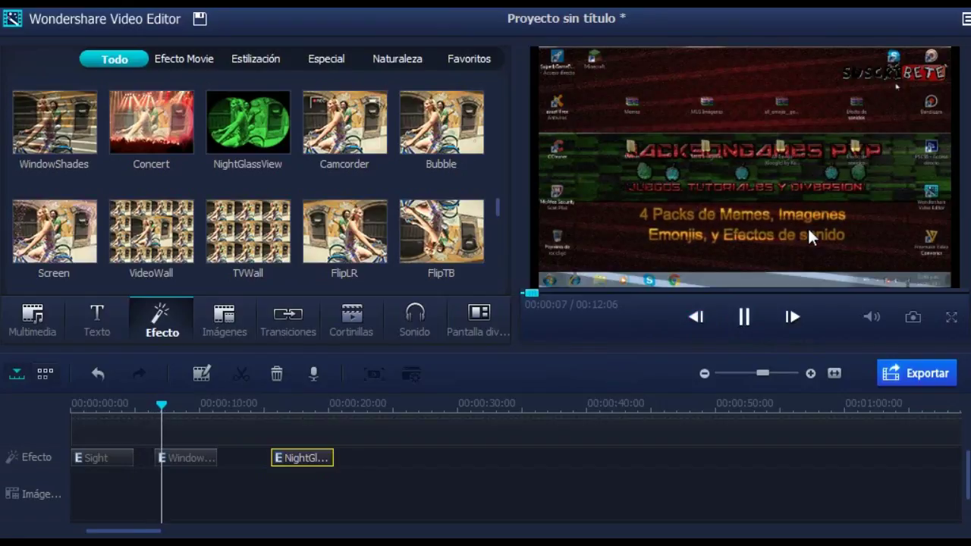
pyautogui.moveTo(171, 421); pyautogui.dragTo(258, 431)
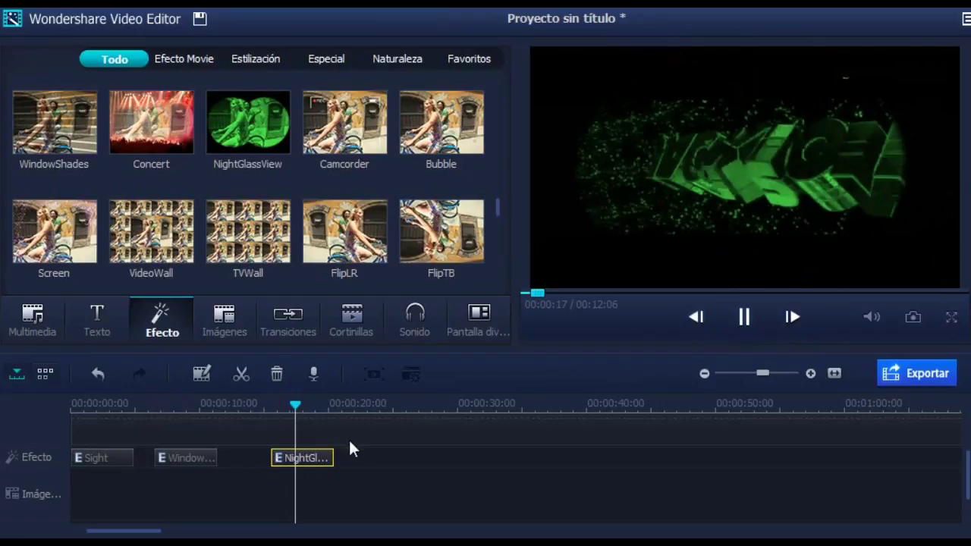
# Delete the Sight, WindowShades and NightGlassView effects from the effect track together.
pyautogui.click(327, 467)
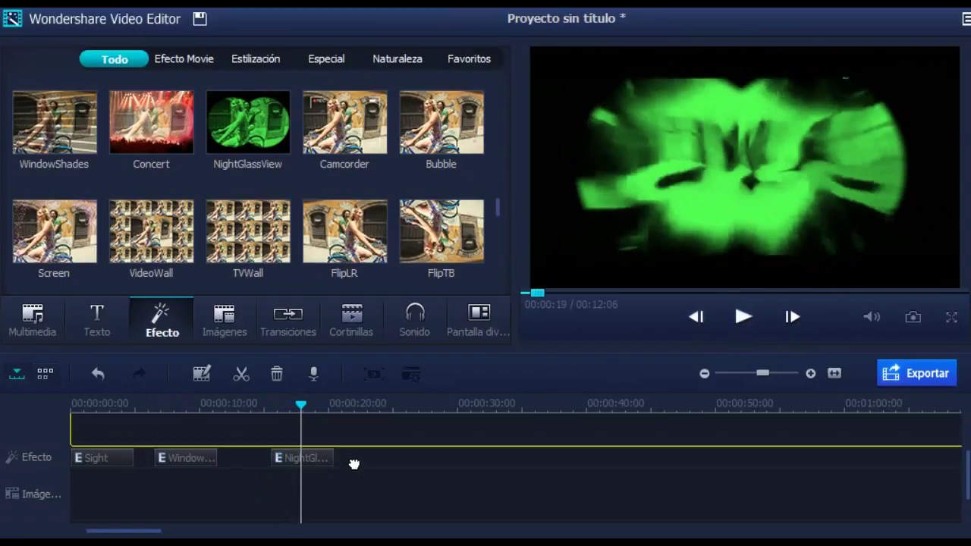
pyautogui.moveTo(351, 453); pyautogui.dragTo(107, 467)
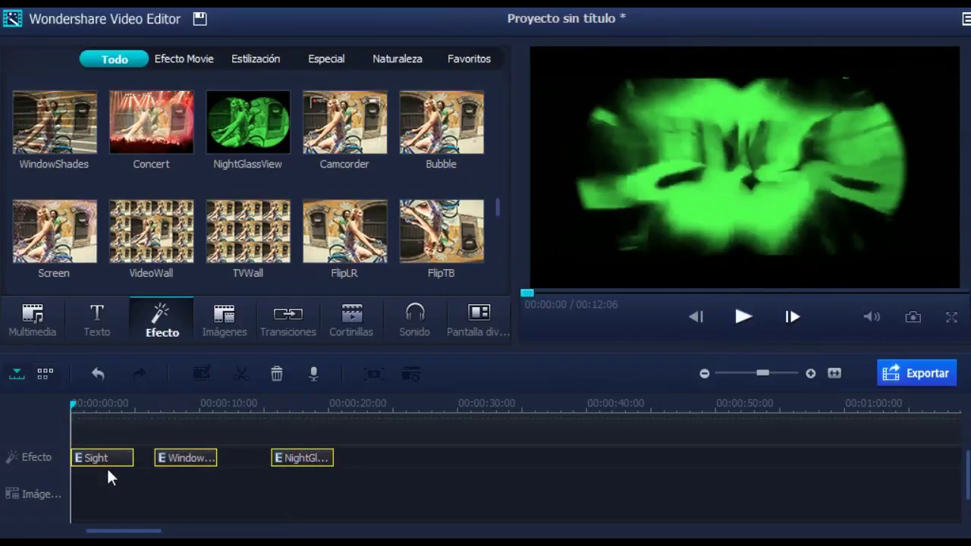
pyautogui.press('Delete')
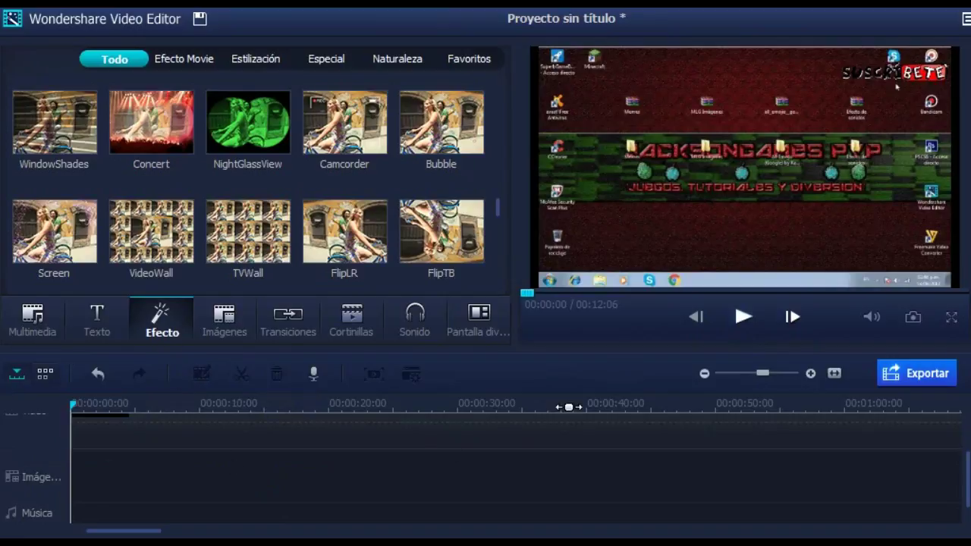
# Browse the remaining effects and the bird, flower and monster stickers in the image library.
pyautogui.moveTo(496, 201); pyautogui.dragTo(507, 256)
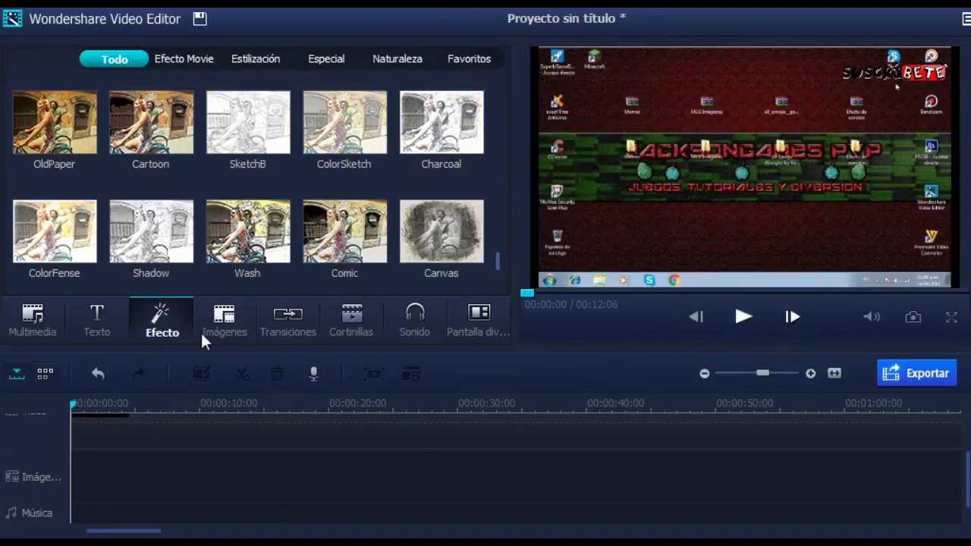
pyautogui.click(242, 323)
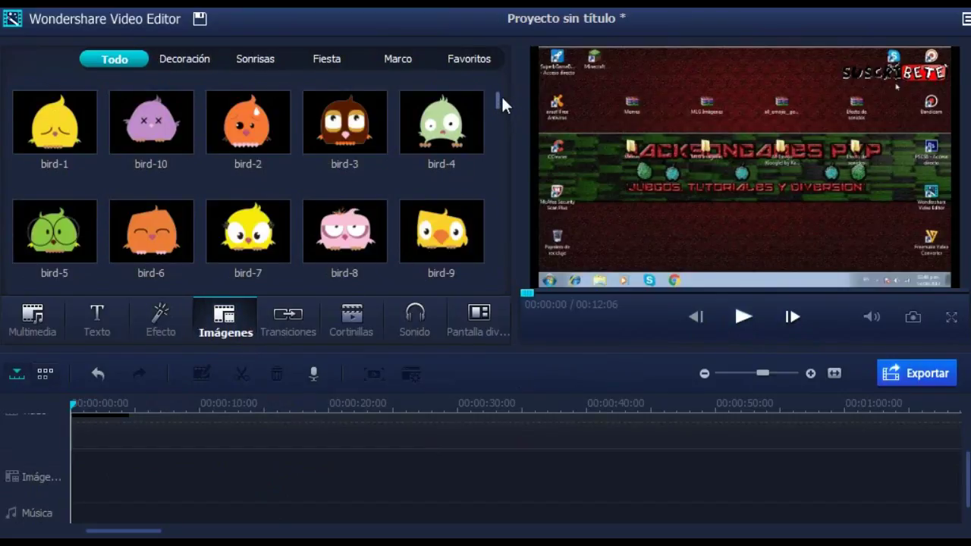
pyautogui.moveTo(502, 95)
pyautogui.mouseDown()
pyautogui.moveTo(486, 132)
pyautogui.moveTo(497, 209)
pyautogui.moveTo(444, 262)
pyautogui.moveTo(488, 217)
pyautogui.moveTo(502, 96)
pyautogui.mouseUp()
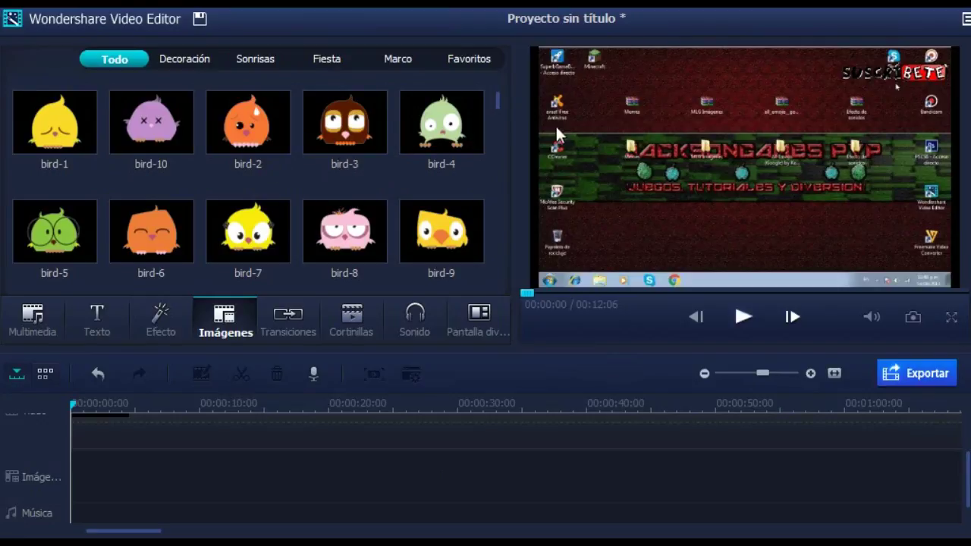
pyautogui.scroll(-4, 497, 110)
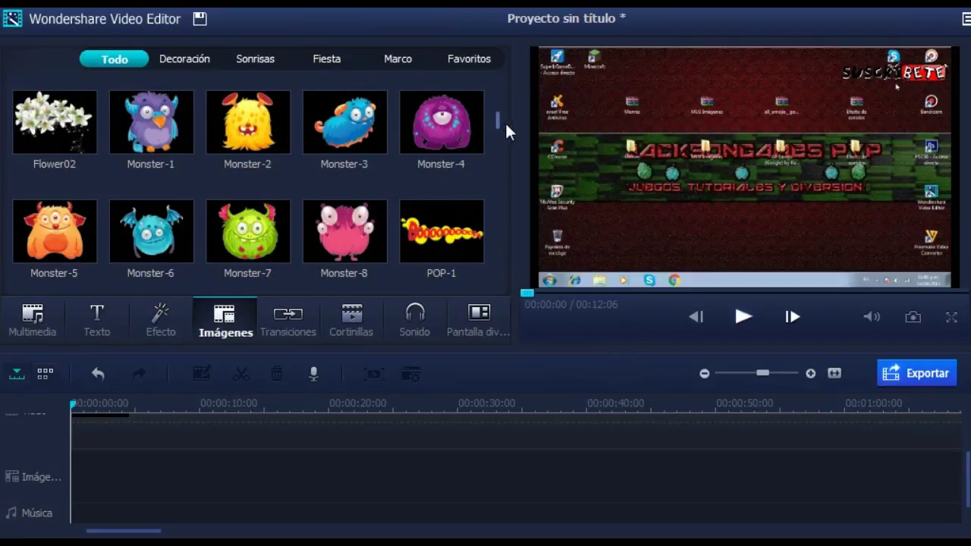
pyautogui.moveTo(504, 121)
pyautogui.mouseDown()
pyautogui.moveTo(507, 256)
pyautogui.moveTo(507, 103)
pyautogui.mouseUp()
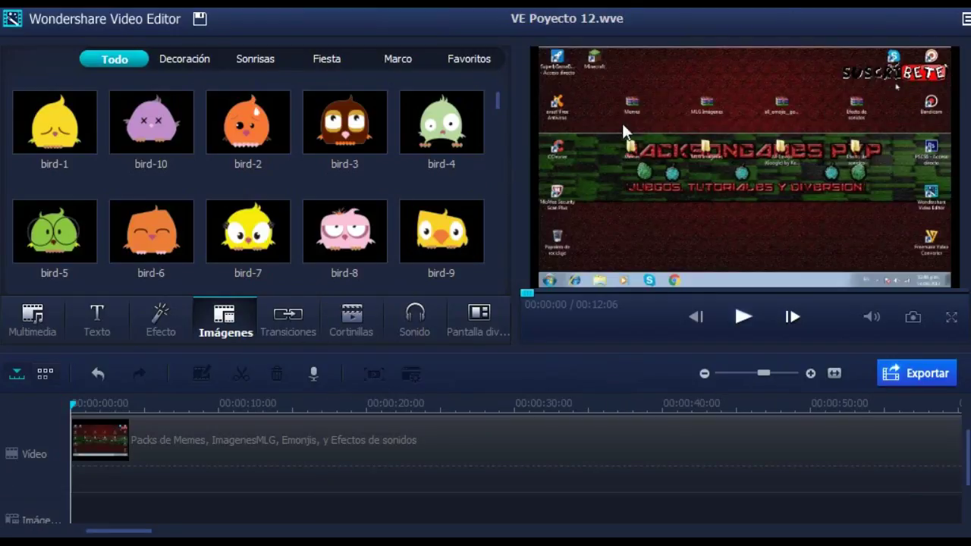
# Show the transitions library and split the video clip at about 9 seconds.
pyautogui.click(281, 327)
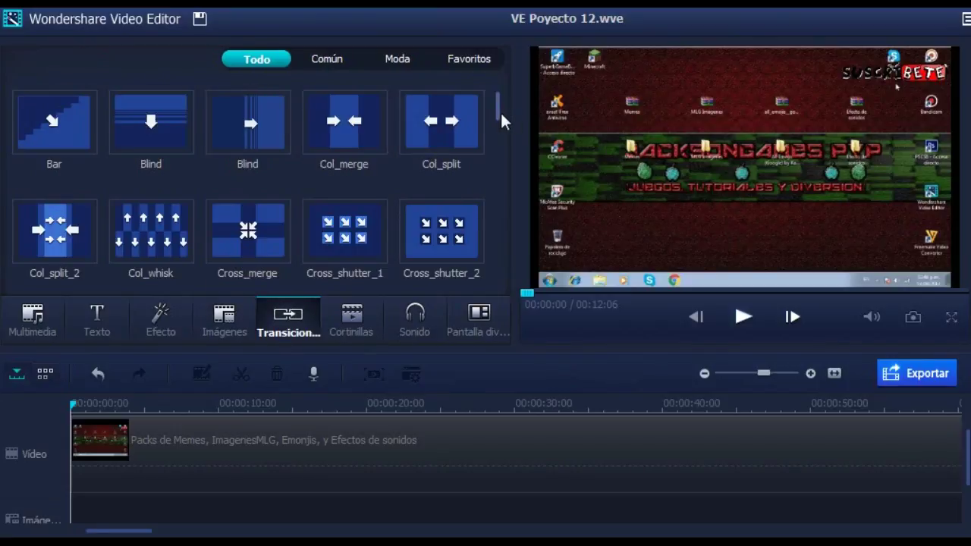
pyautogui.moveTo(500, 111)
pyautogui.mouseDown()
pyautogui.moveTo(500, 122)
pyautogui.moveTo(500, 100)
pyautogui.mouseUp()
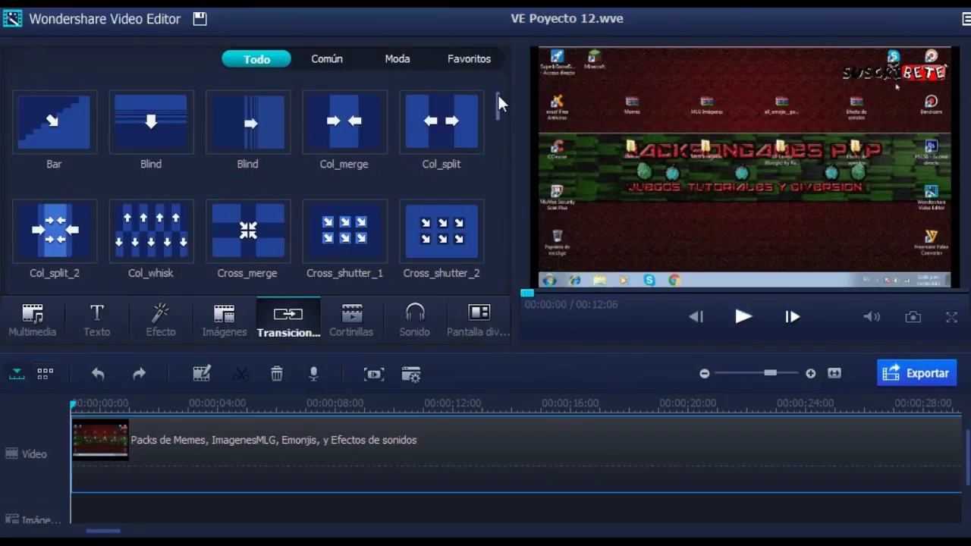
pyautogui.moveTo(75, 408); pyautogui.dragTo(342, 434)
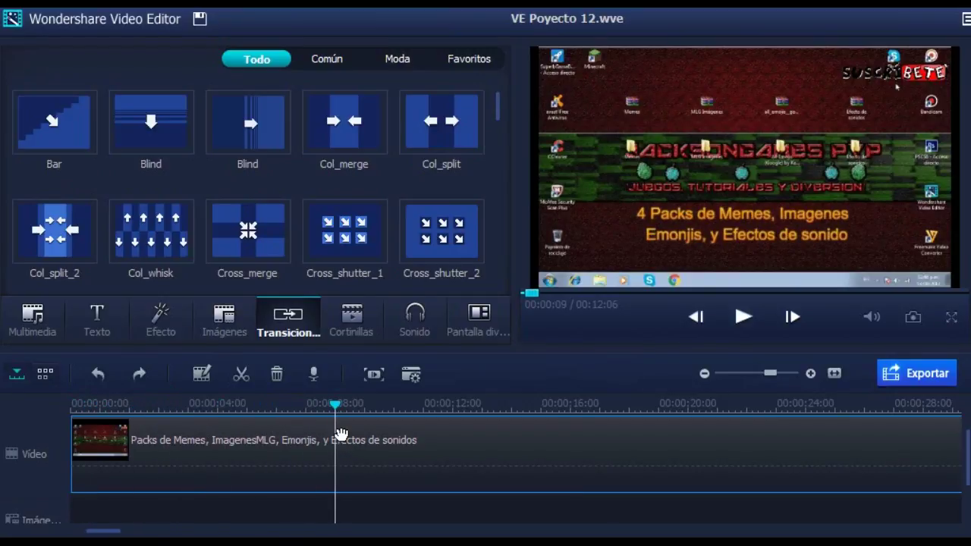
pyautogui.click(241, 373)
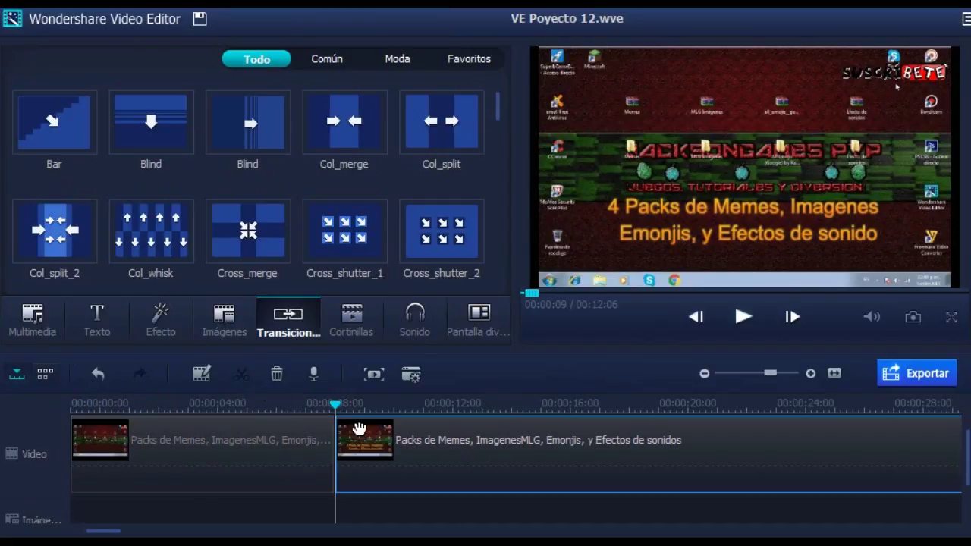
pyautogui.click(405, 456)
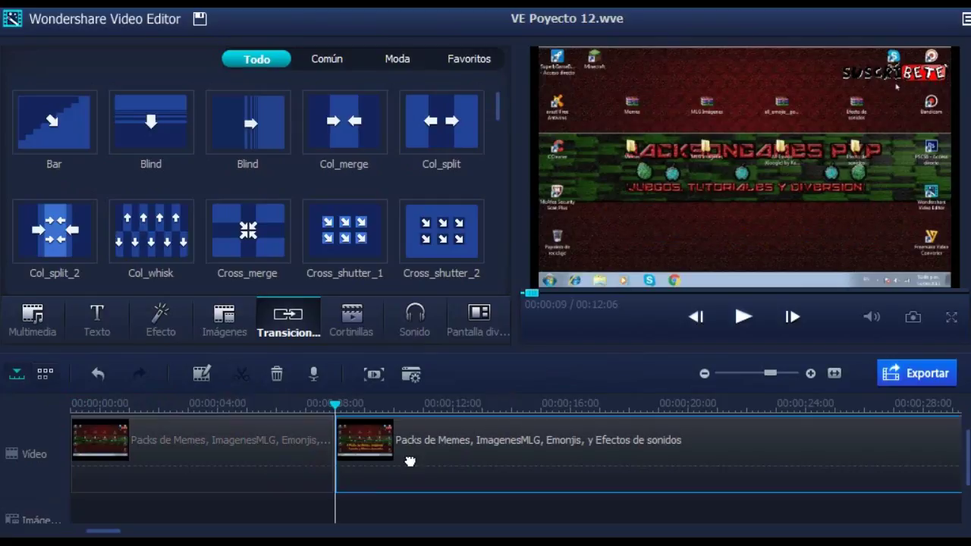
# Select the first part of the split video and preview the Bar transition.
pyautogui.click(260, 461)
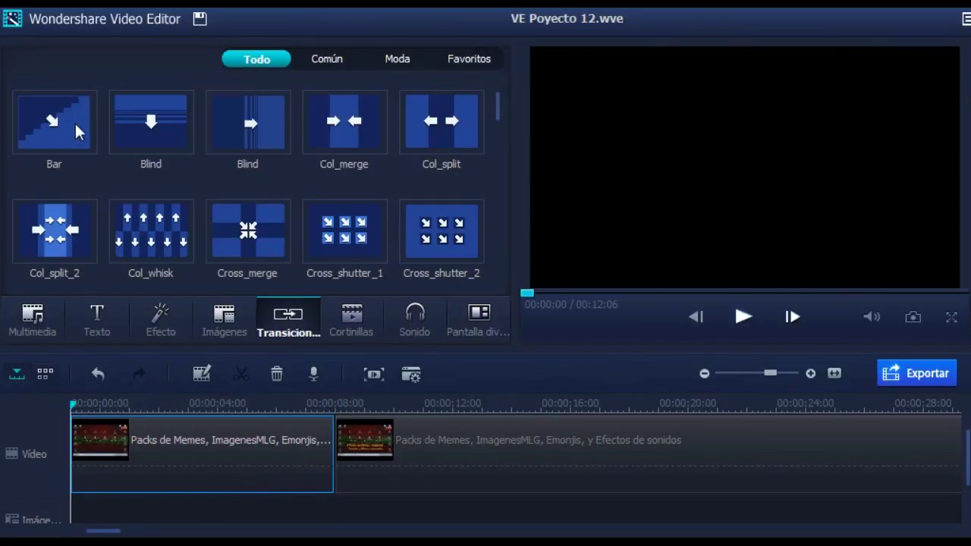
pyautogui.click(78, 121)
pyautogui.click(745, 317)
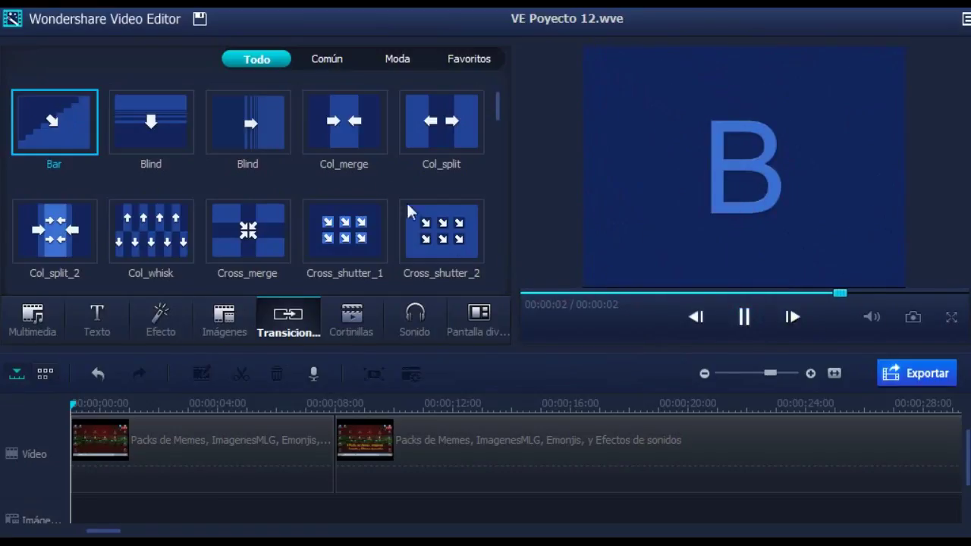
# Preview the Col_merge transition and browse the remaining transitions in the library.
pyautogui.click(339, 139)
pyautogui.click(746, 322)
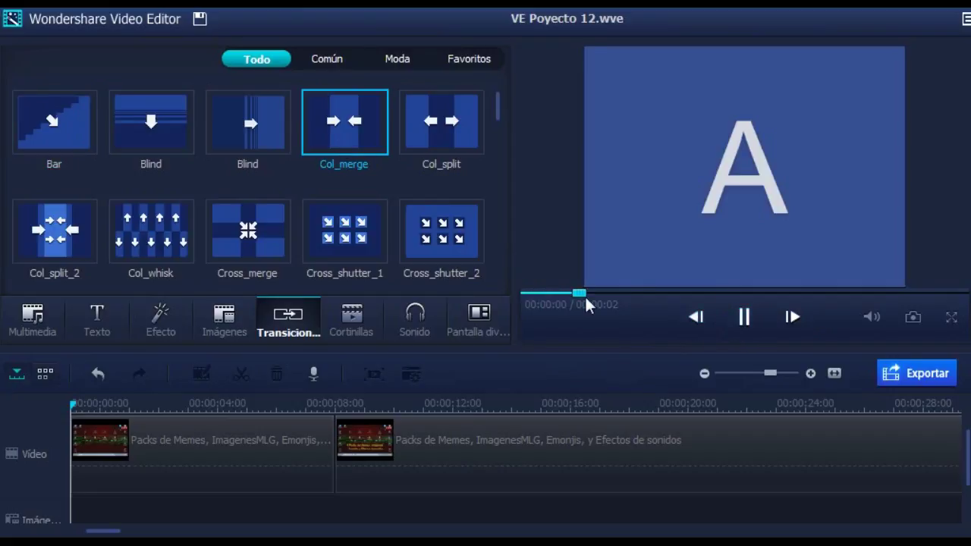
pyautogui.scroll(-8, 397, 192)
pyautogui.scroll(-3, 391, 216)
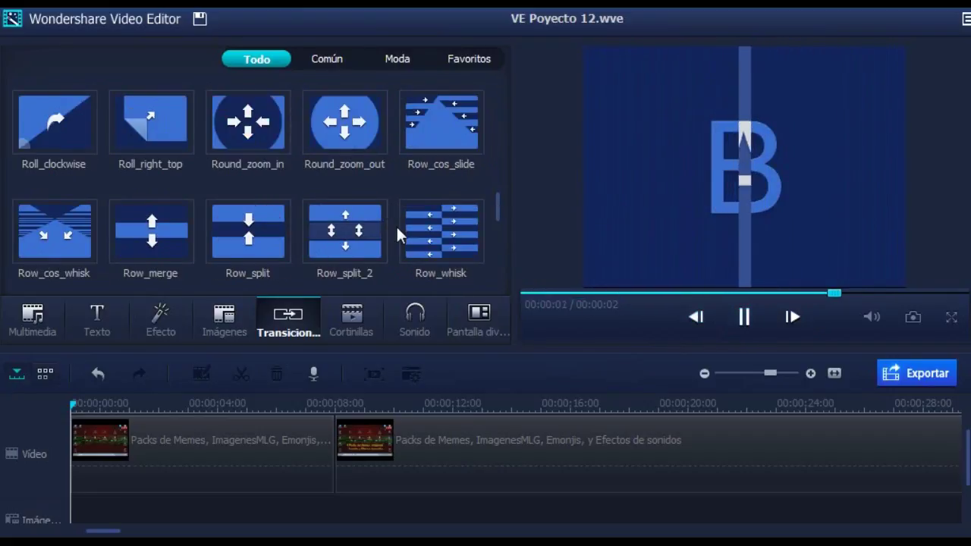
# Add the Roll transition to the end of the first video part, at the cut between the two clips.
pyautogui.scroll(3, 400, 247)
pyautogui.scroll(3, 401, 248)
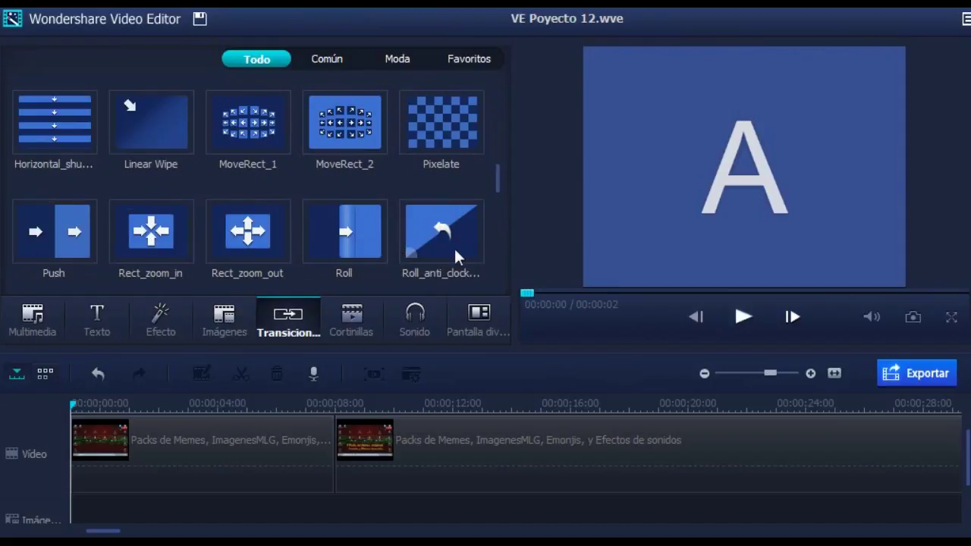
pyautogui.moveTo(356, 266); pyautogui.dragTo(317, 463)
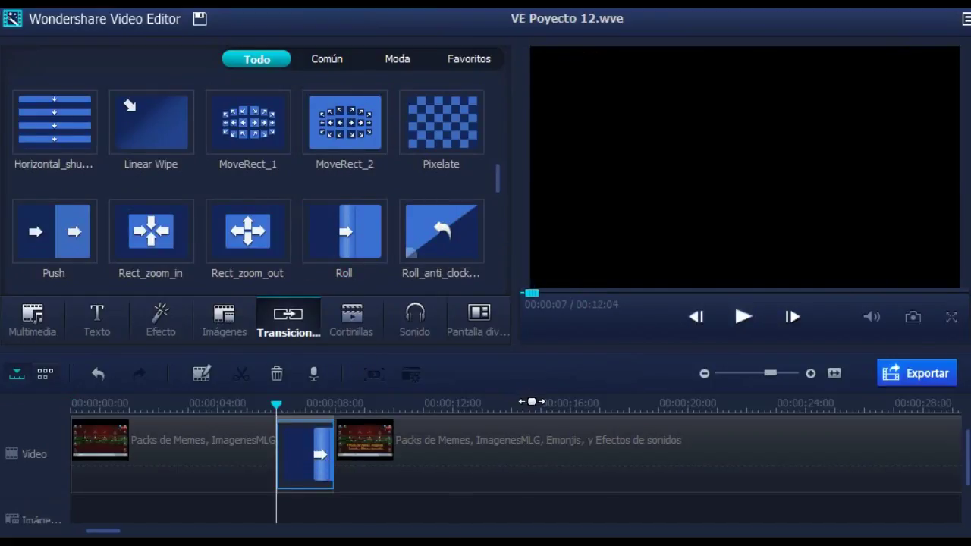
# Play the Roll transition, stretch its start back along the first clip, and shorten it to just under one second.
pyautogui.click(742, 319)
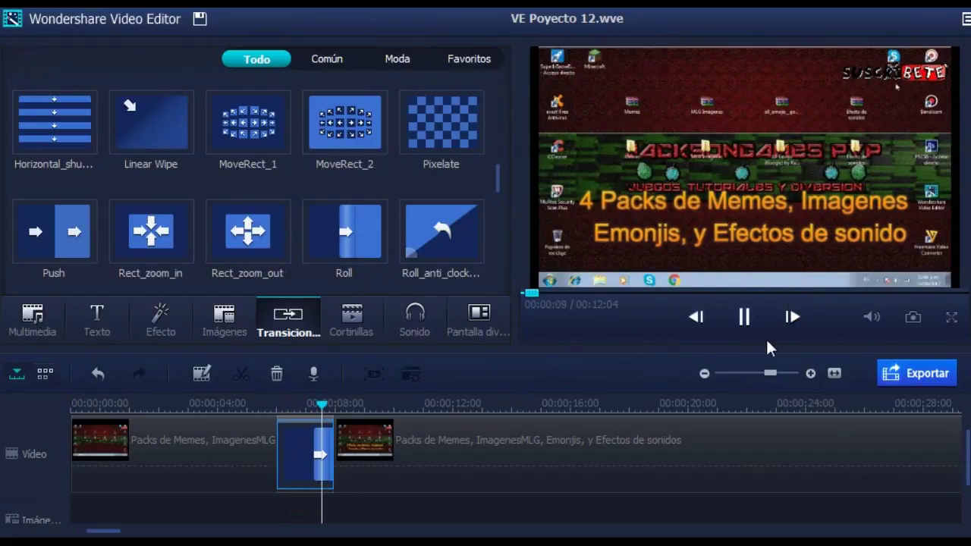
pyautogui.click(743, 317)
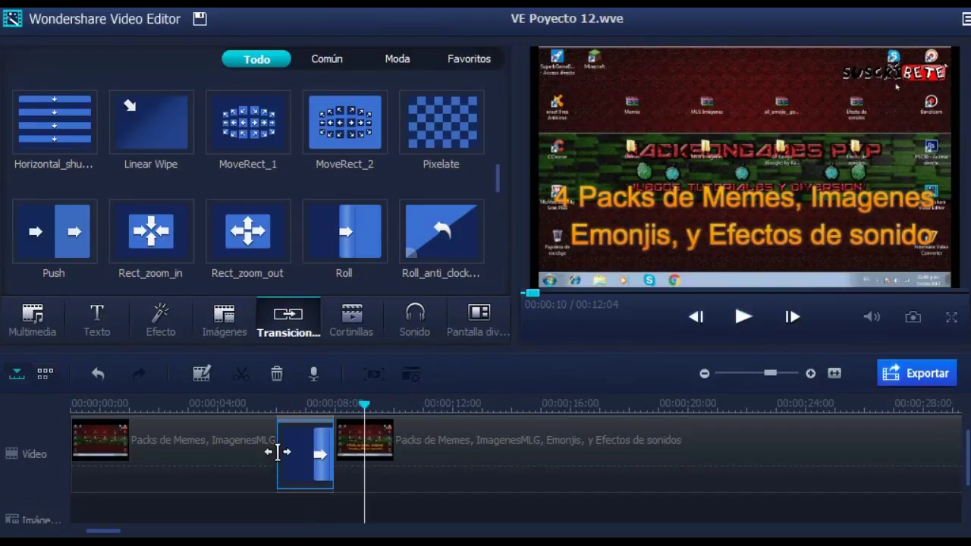
pyautogui.moveTo(276, 452); pyautogui.dragTo(213, 476)
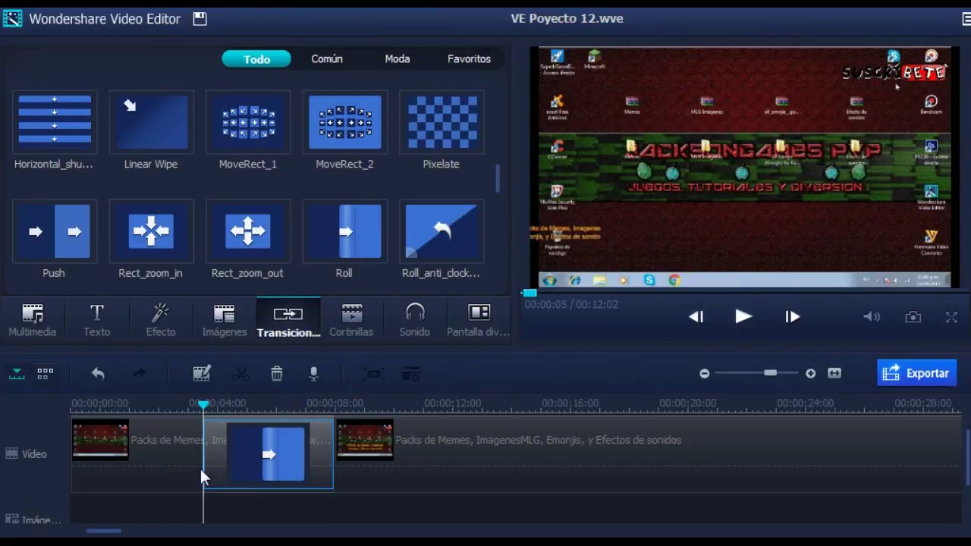
pyautogui.moveTo(205, 462); pyautogui.dragTo(313, 470)
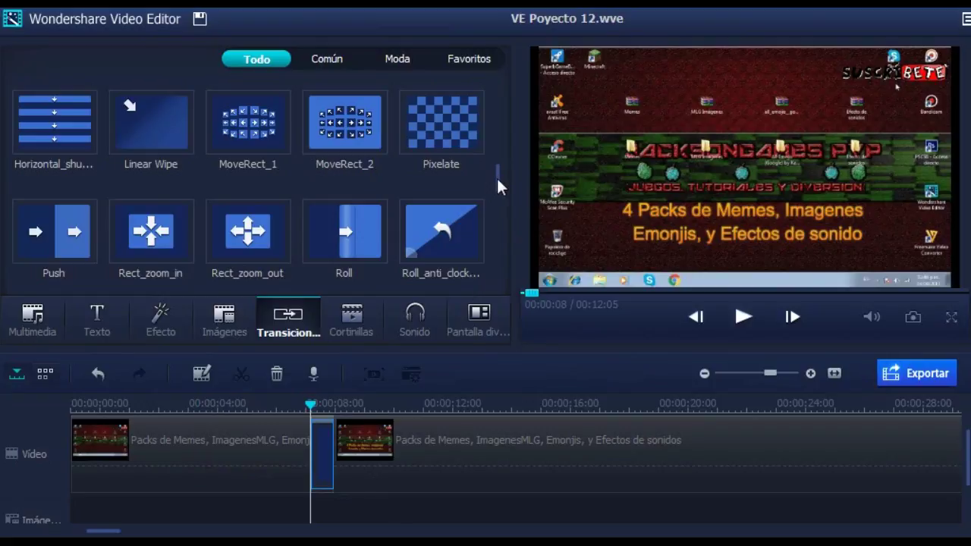
# Preview the Topple transition and browse the other transitions near the end of the library.
pyautogui.moveTo(498, 176); pyautogui.dragTo(500, 223)
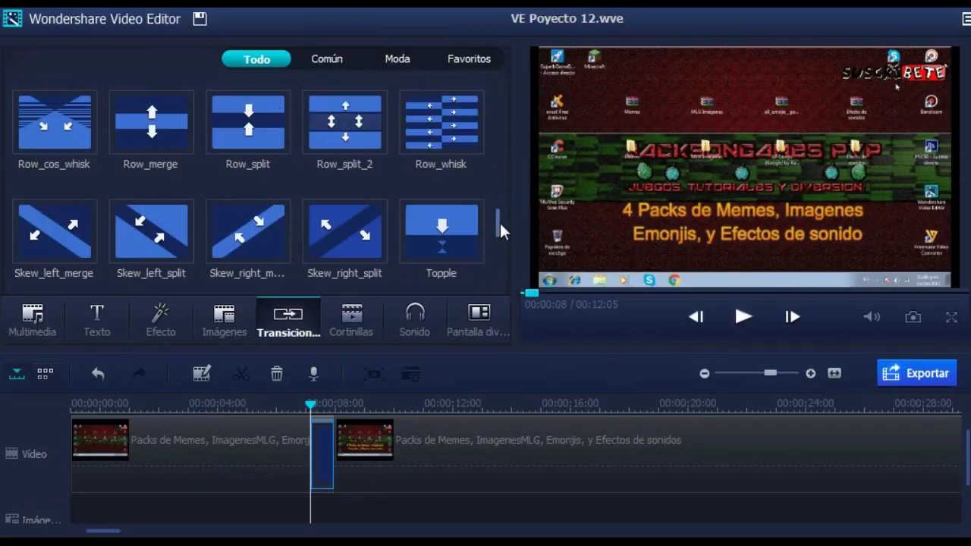
pyautogui.click(430, 249)
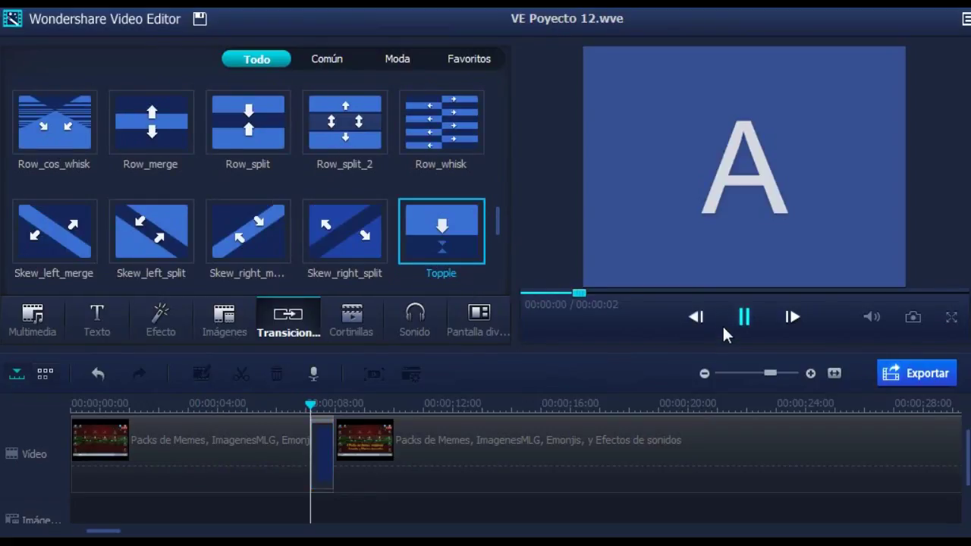
pyautogui.click(735, 324)
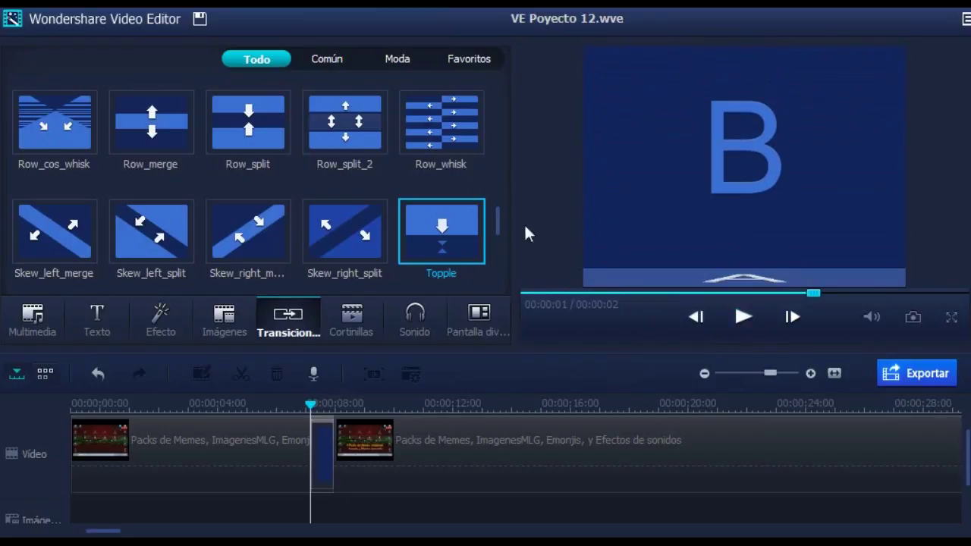
pyautogui.scroll(-3, 498, 233)
pyautogui.scroll(1, 506, 257)
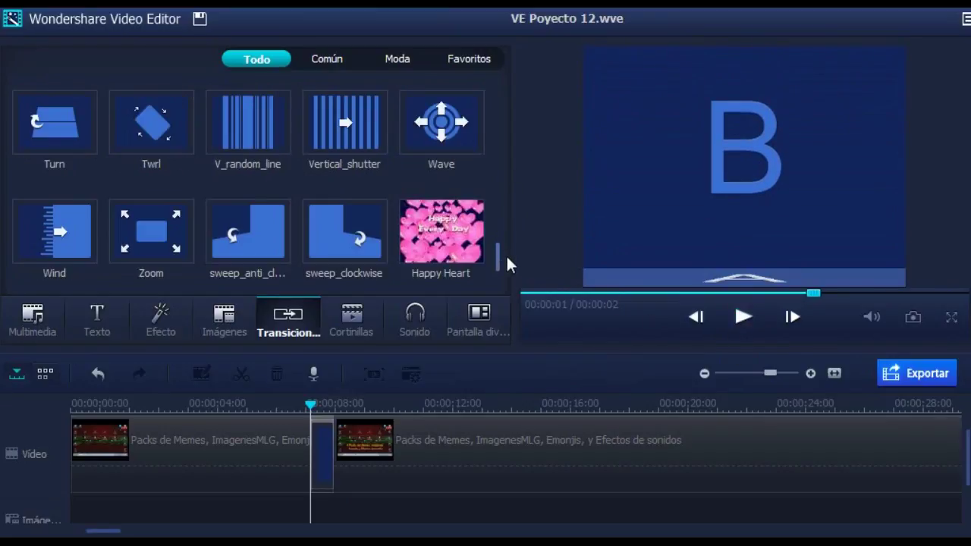
pyautogui.scroll(2, 506, 254)
pyautogui.click(319, 459)
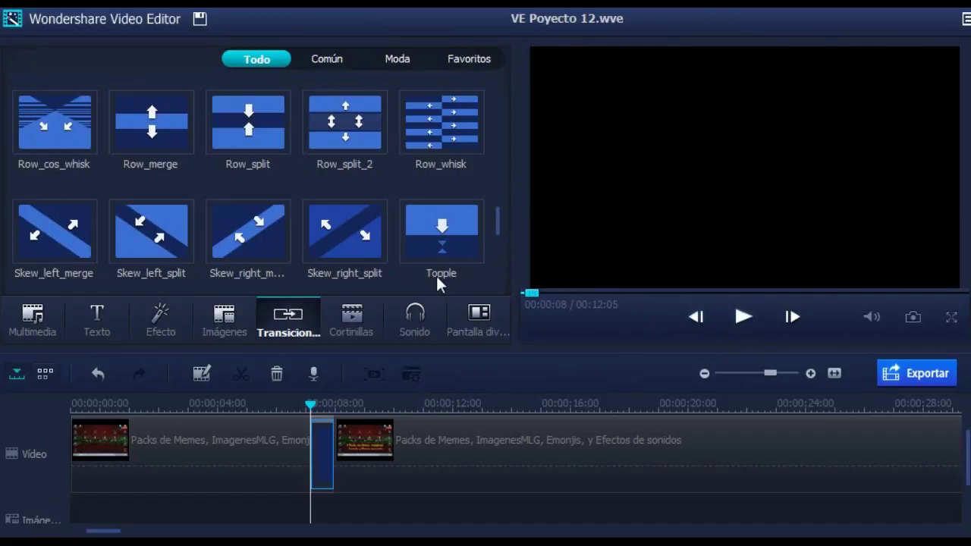
# Show the intro (Cortinillas) library and preview the Always Here intro.
pyautogui.click(373, 324)
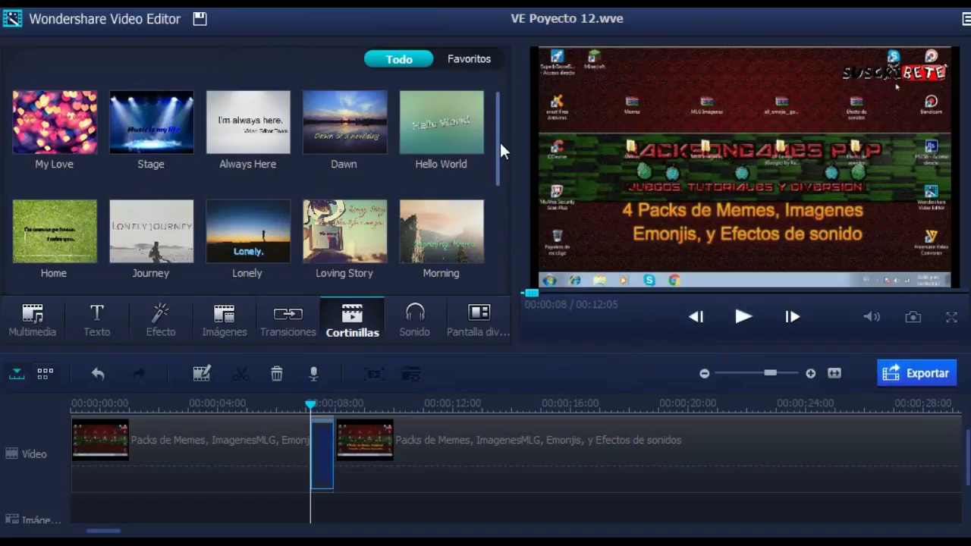
pyautogui.moveTo(500, 142); pyautogui.dragTo(515, 189)
pyautogui.scroll(2, 511, 210)
pyautogui.click(261, 145)
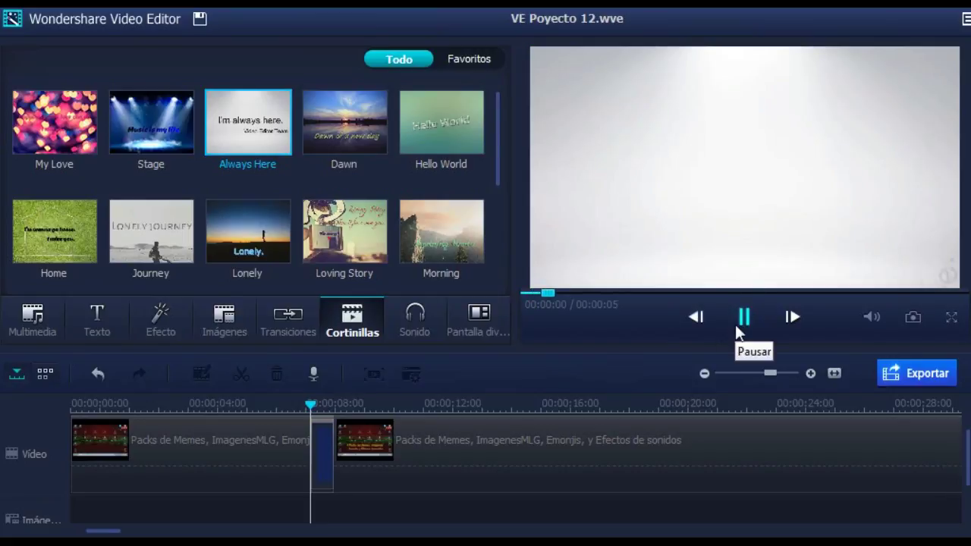
pyautogui.click(740, 323)
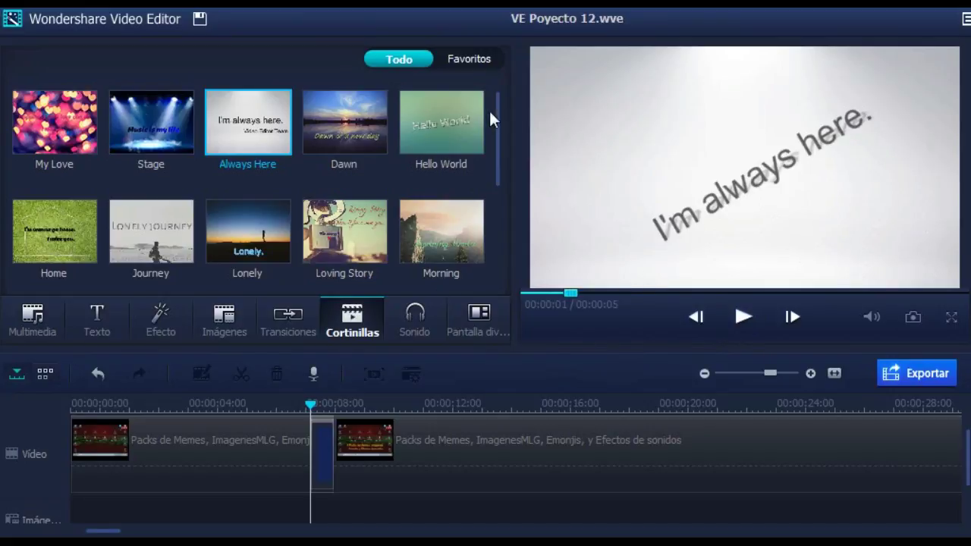
# Preview the NASA intro among the last items of the intro library.
pyautogui.moveTo(496, 119); pyautogui.dragTo(388, 232)
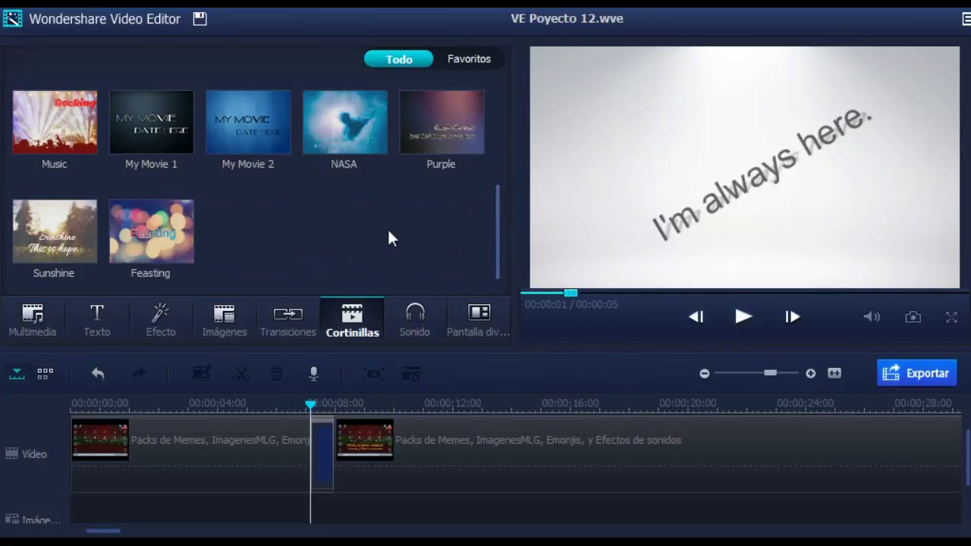
pyautogui.click(343, 127)
pyautogui.click(744, 317)
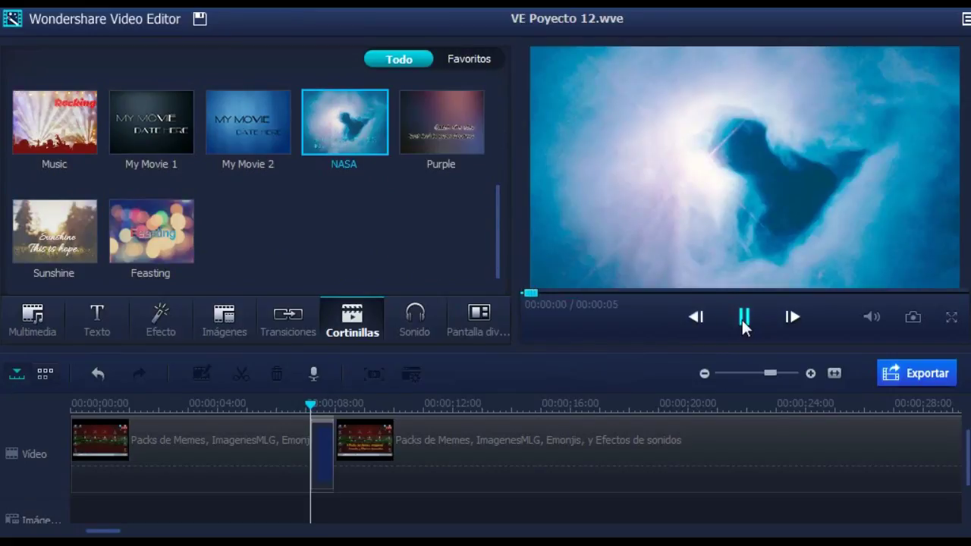
pyautogui.click(742, 318)
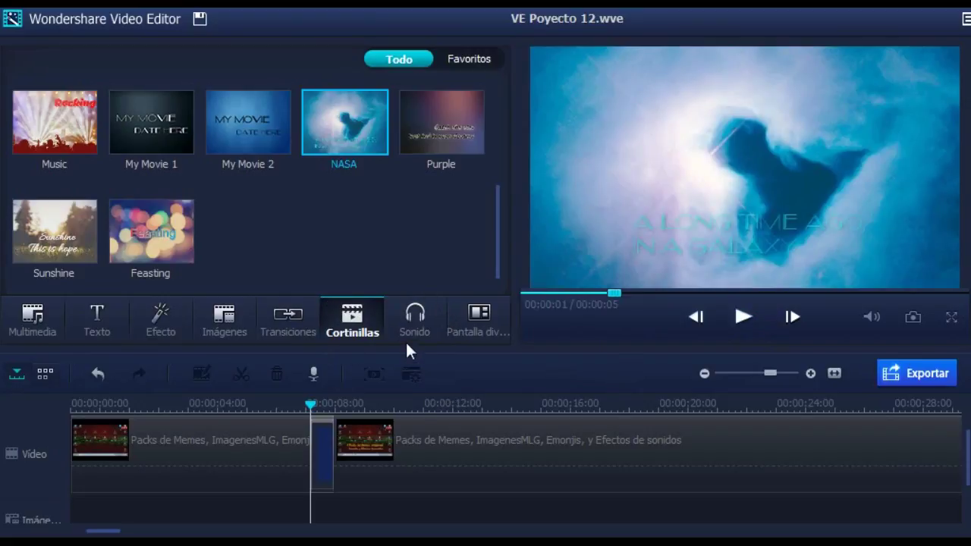
# Show the sound library, preview the Alarm sound and browse the other sound effects.
pyautogui.click(432, 314)
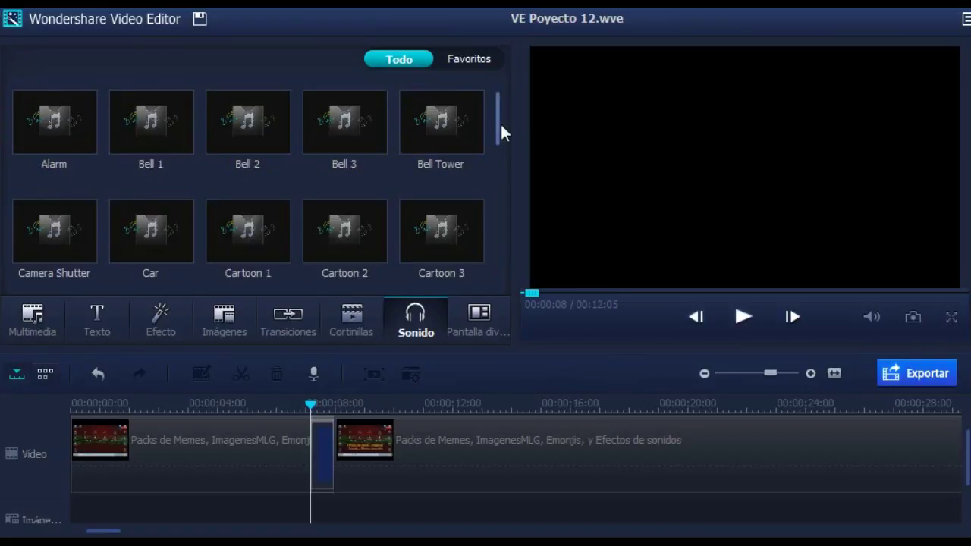
pyautogui.moveTo(500, 122); pyautogui.dragTo(498, 204)
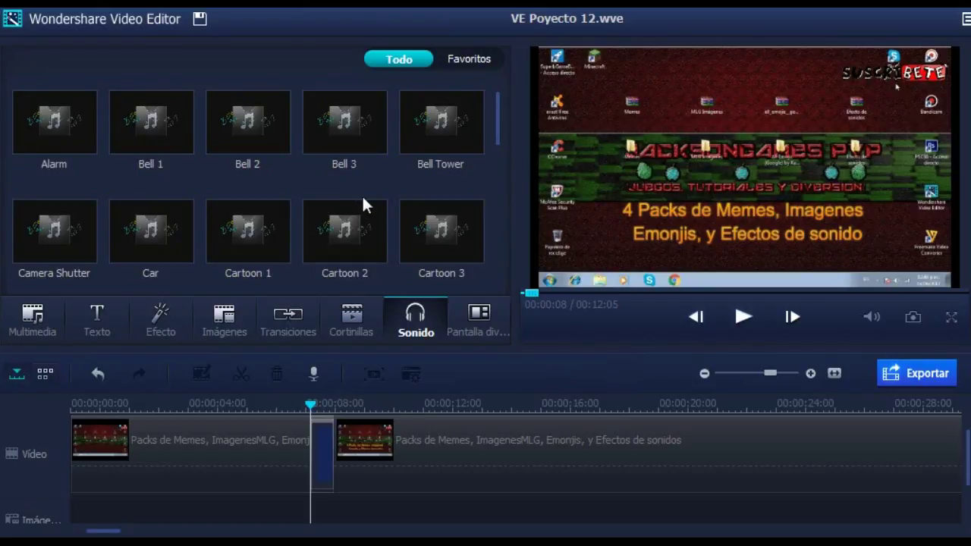
pyautogui.click(82, 115)
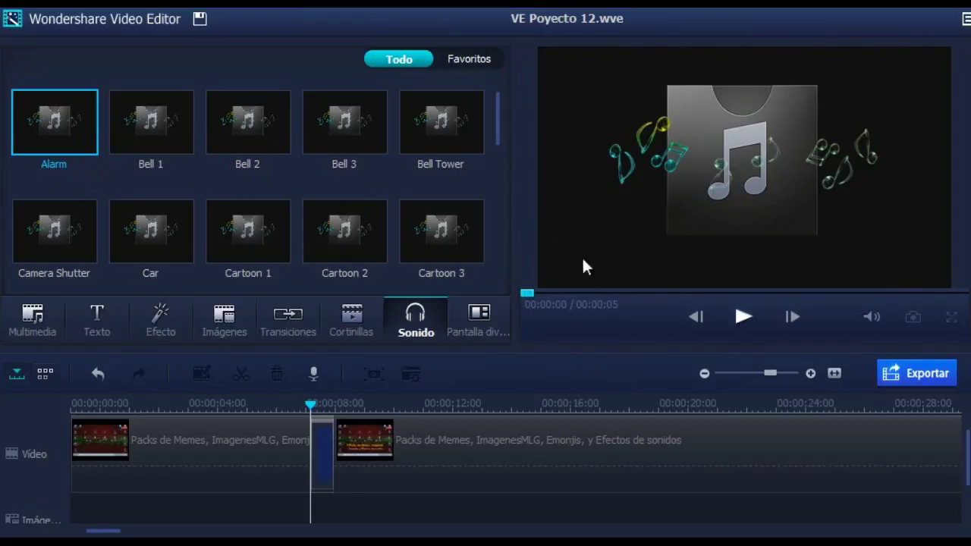
pyautogui.click(756, 314)
pyautogui.click(167, 140)
pyautogui.moveTo(500, 106); pyautogui.dragTo(498, 183)
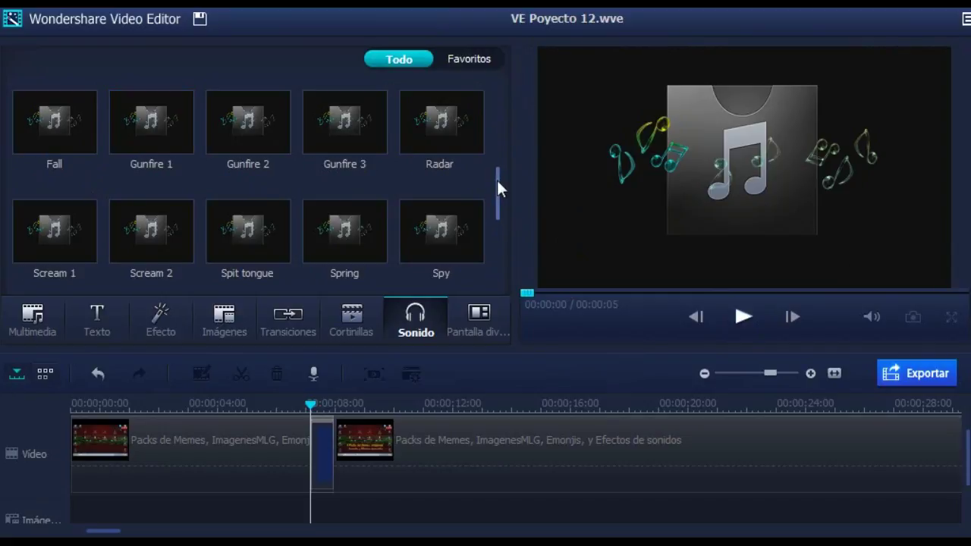
pyautogui.scroll(5, 21, 158)
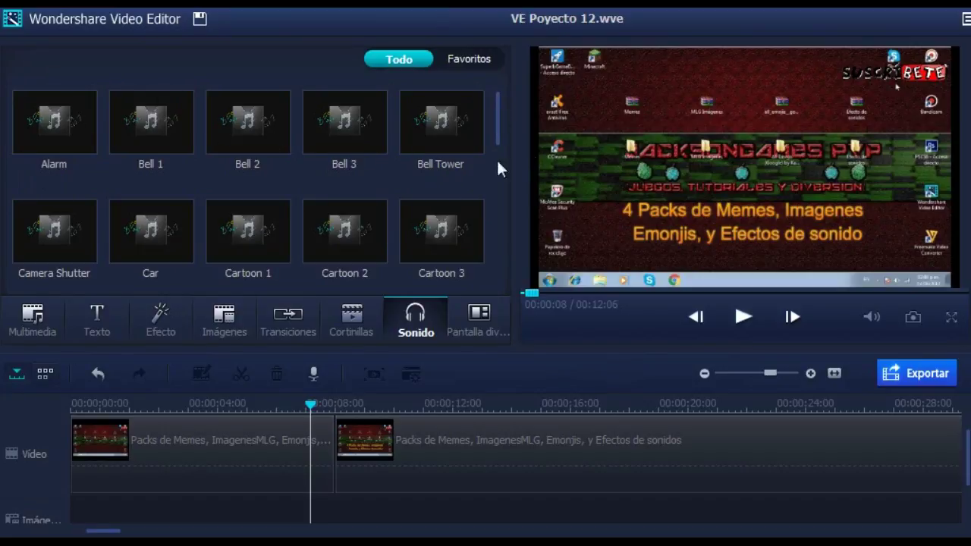
pyautogui.moveTo(497, 132); pyautogui.dragTo(507, 103)
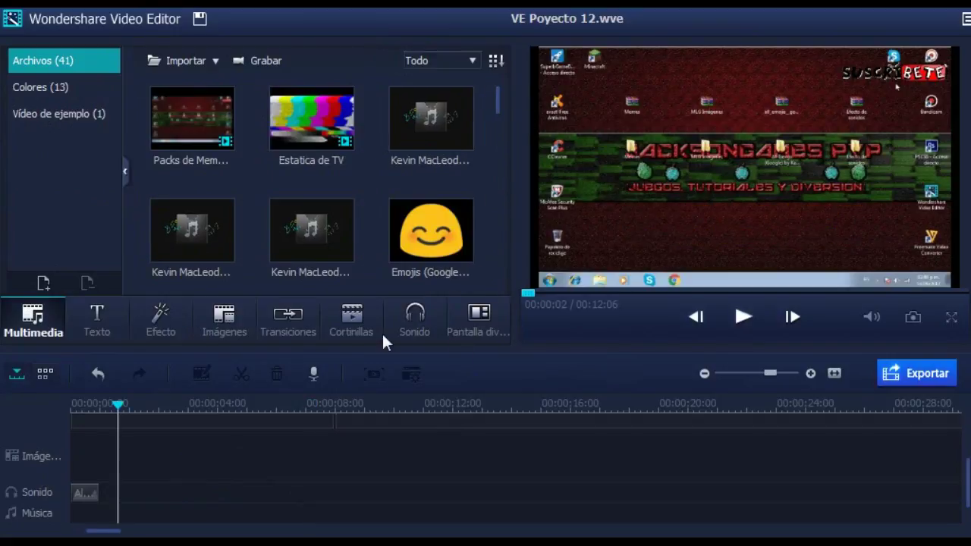
# Show the split-screen library and preview the 2 Screen B layout.
pyautogui.click(492, 317)
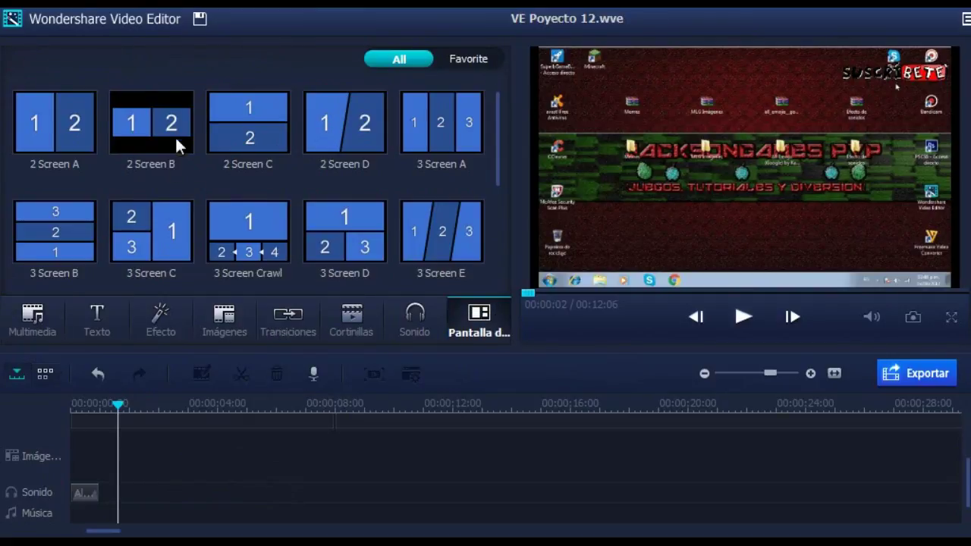
pyautogui.click(176, 129)
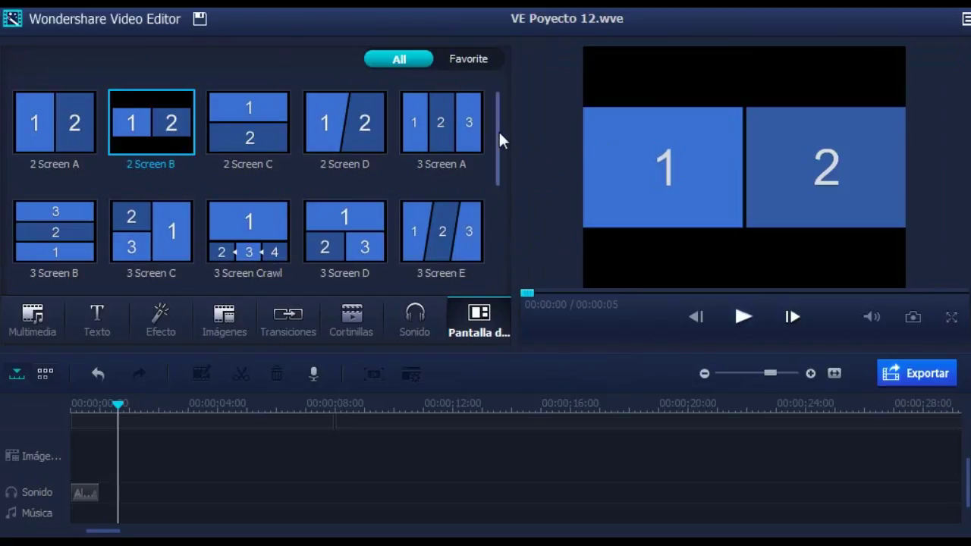
pyautogui.moveTo(499, 137); pyautogui.dragTo(485, 116)
# Delete the alarm clip at the start of the sound track.
pyautogui.click(104, 493)
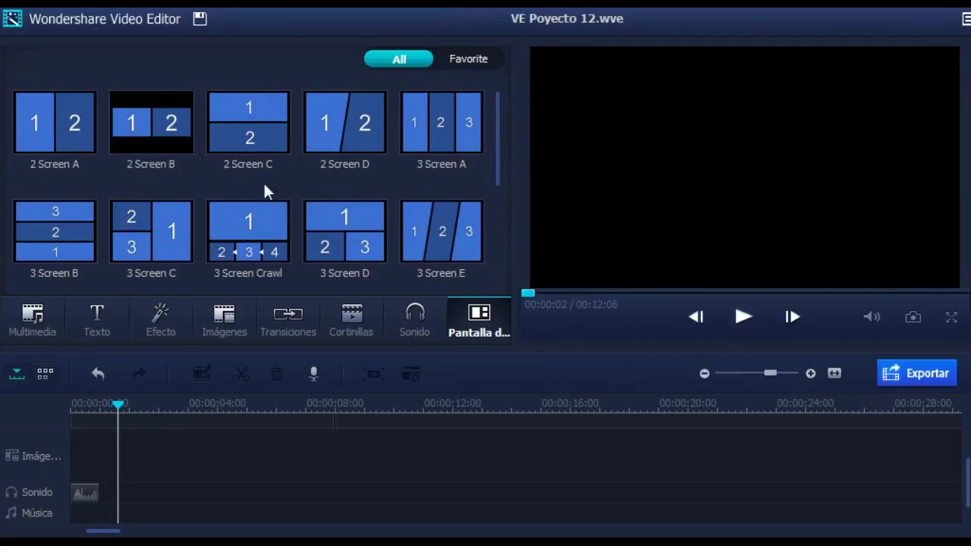
pyautogui.click(96, 493)
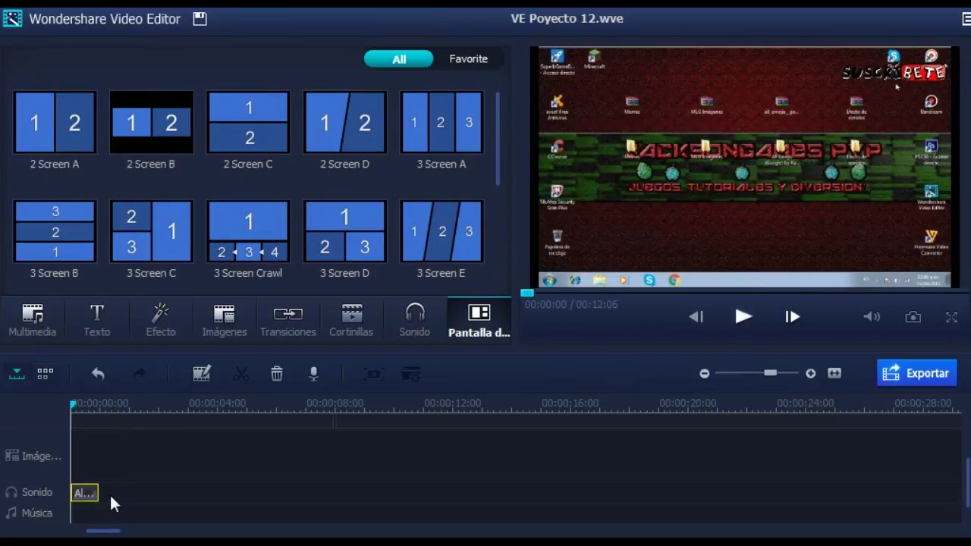
pyautogui.press('Delete')
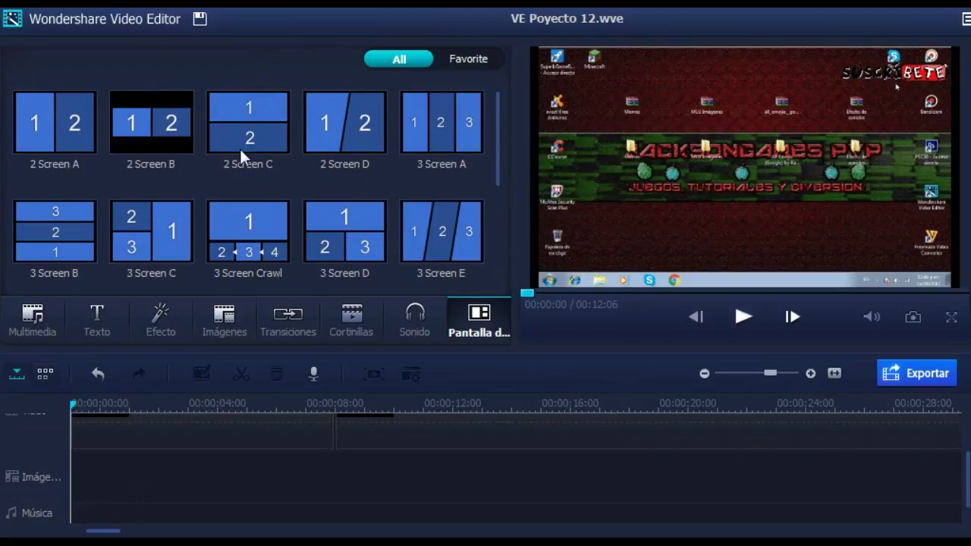
# Insert the 2 Screen C layout at about 4 seconds in the video track and fill its zone 1 with the Packs de Memes video.
pyautogui.moveTo(251, 124); pyautogui.dragTo(201, 447)
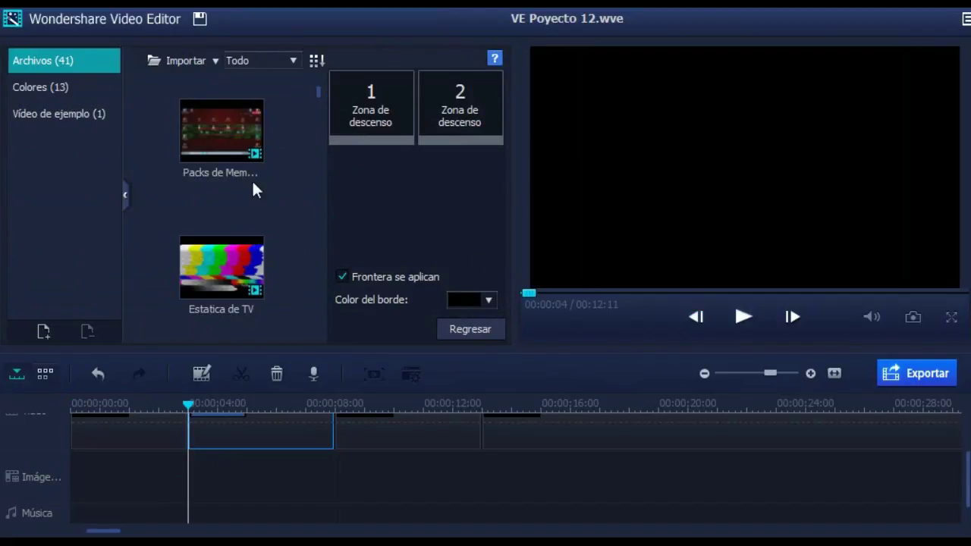
pyautogui.moveTo(319, 92); pyautogui.dragTo(376, 129)
pyautogui.click(245, 136)
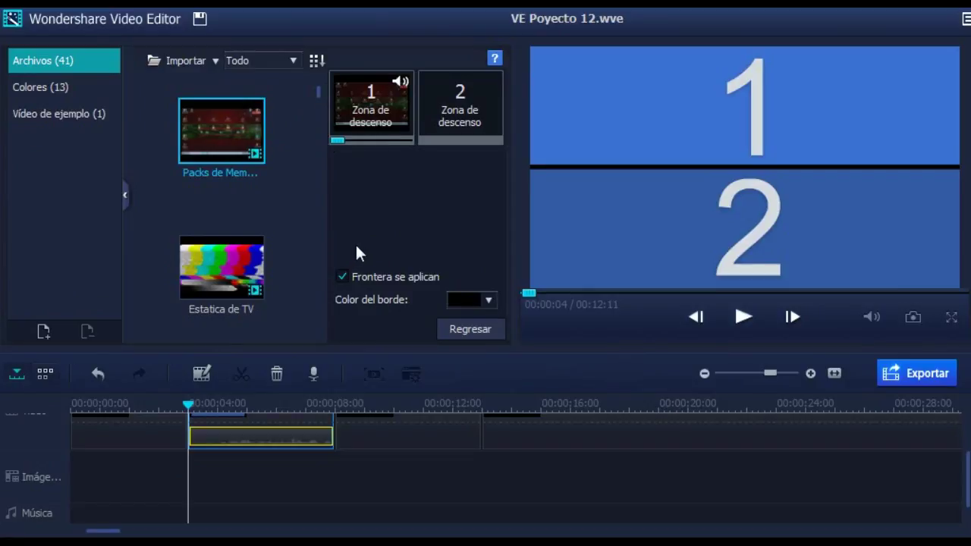
# Fill zone 2 of the split screen with the sad-face emoji from the imported files.
pyautogui.scroll(-3, 257, 262)
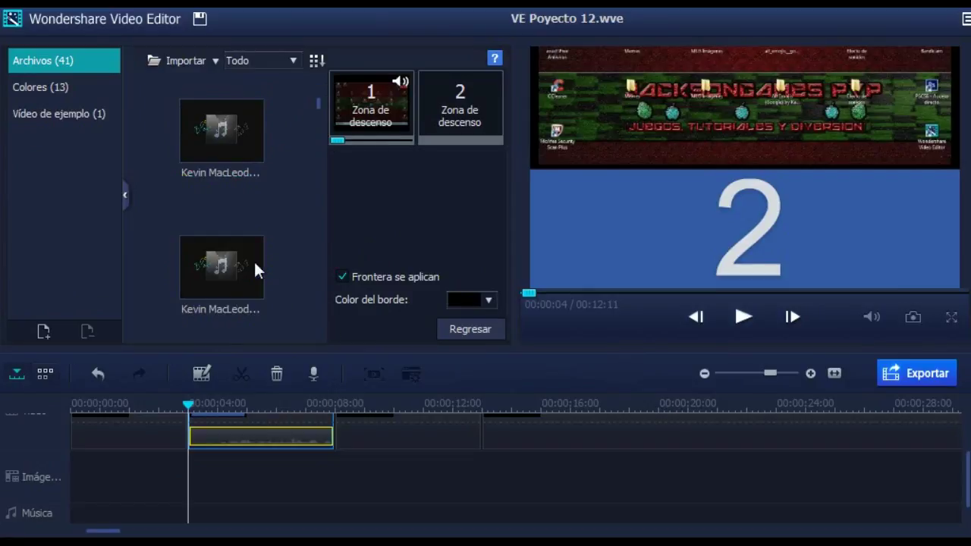
pyautogui.scroll(-3, 246, 272)
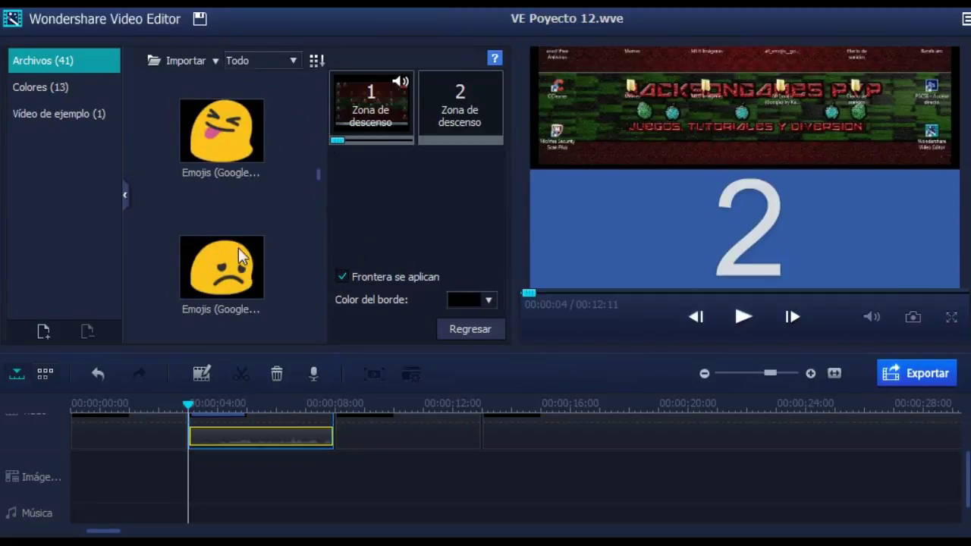
pyautogui.moveTo(247, 271); pyautogui.dragTo(452, 99)
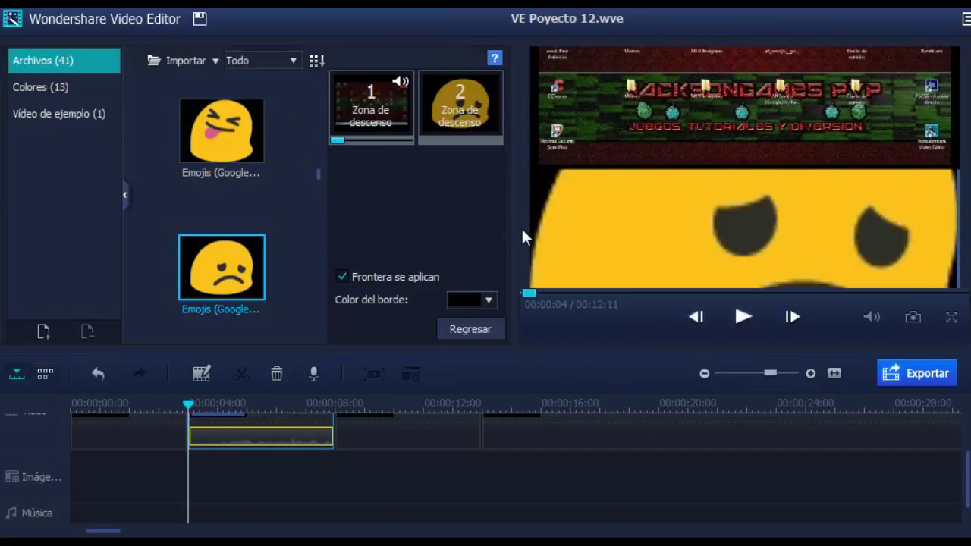
# Play back the filled 2 Screen C split screen and look through the remaining split-screen layouts down to 6 Screen.
pyautogui.click(740, 317)
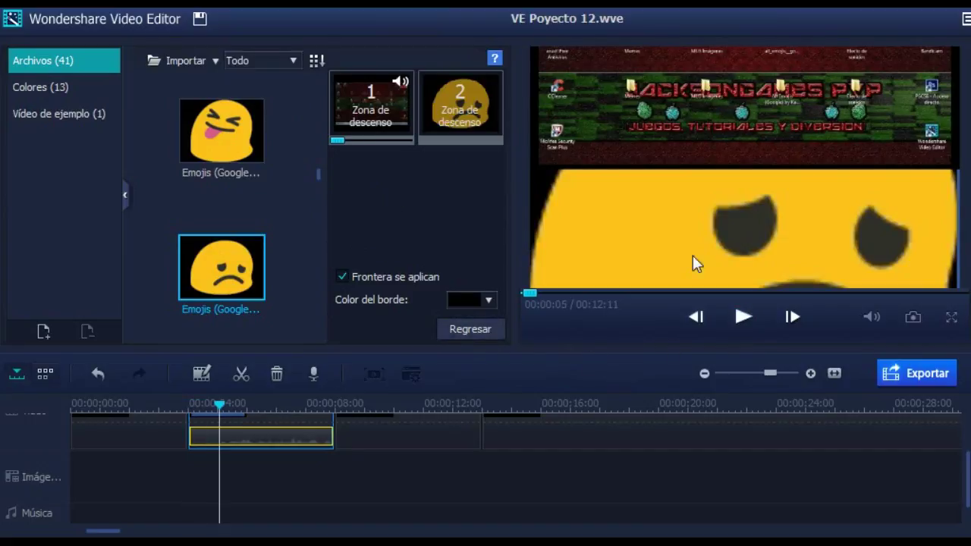
pyautogui.click(485, 334)
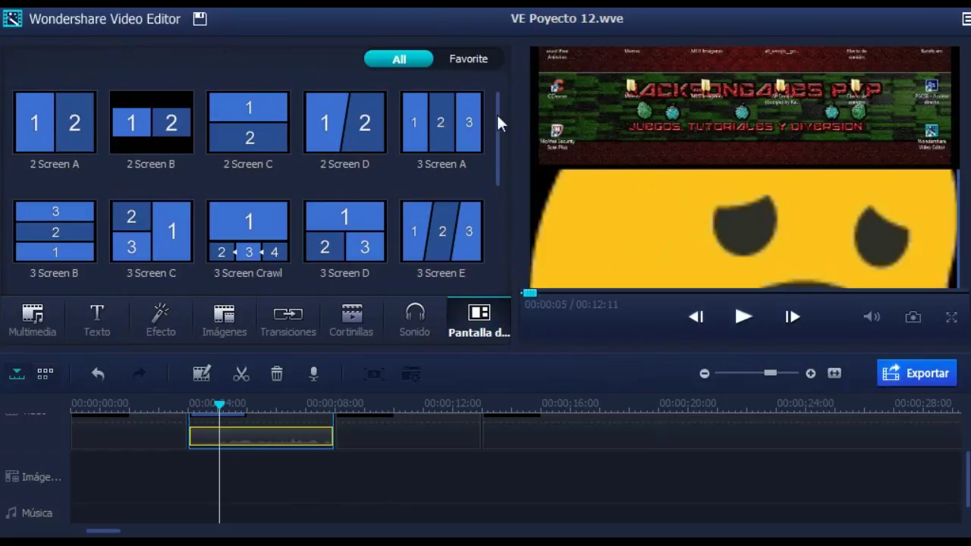
pyautogui.moveTo(500, 130); pyautogui.dragTo(488, 237)
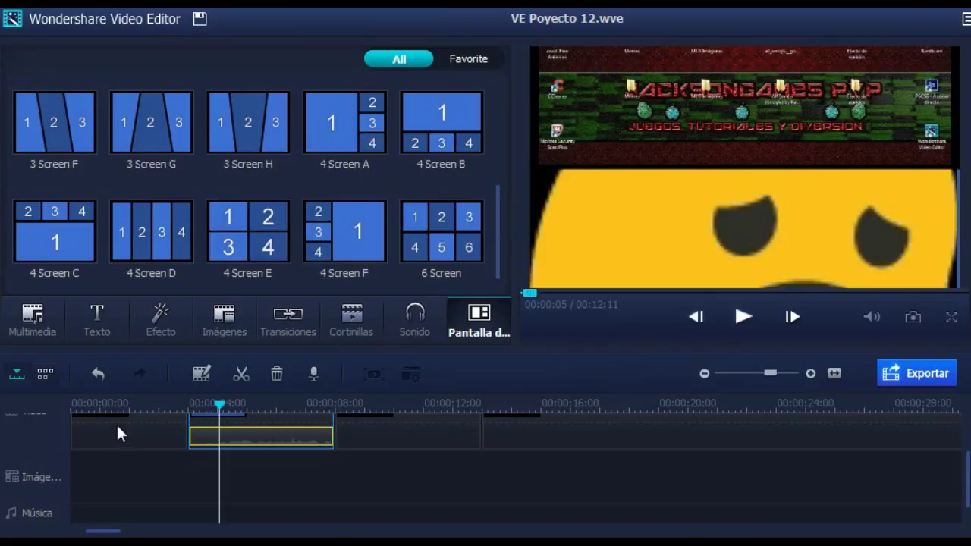
# Show the imported media files and delete the 2 Screen C split screen from the video track.
pyautogui.click(91, 373)
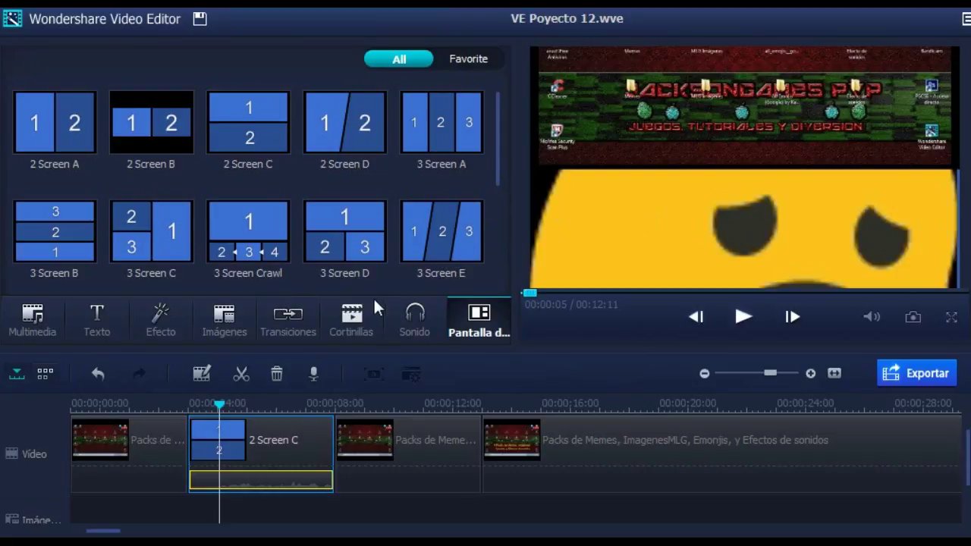
pyautogui.click(44, 324)
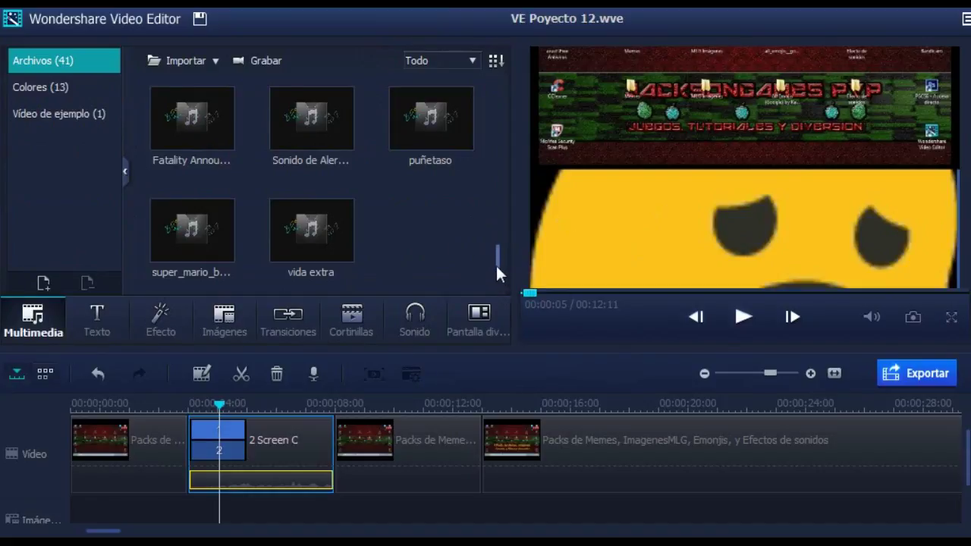
pyautogui.moveTo(496, 263); pyautogui.dragTo(488, 177)
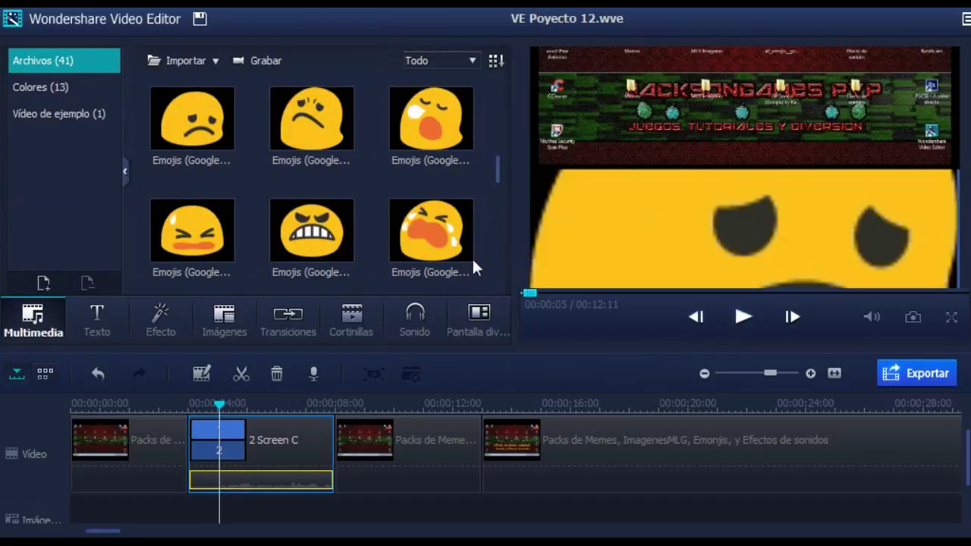
pyautogui.rightClick(293, 442)
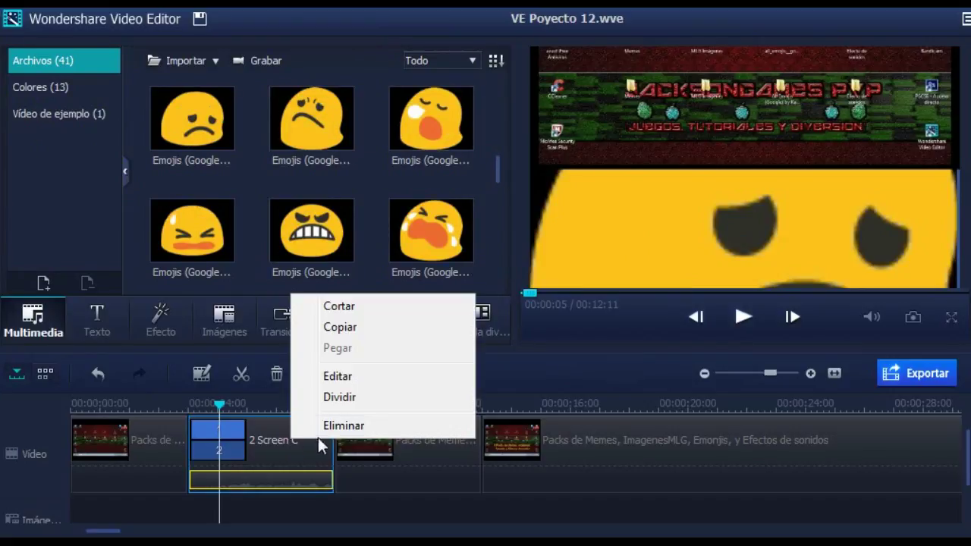
pyautogui.click(366, 425)
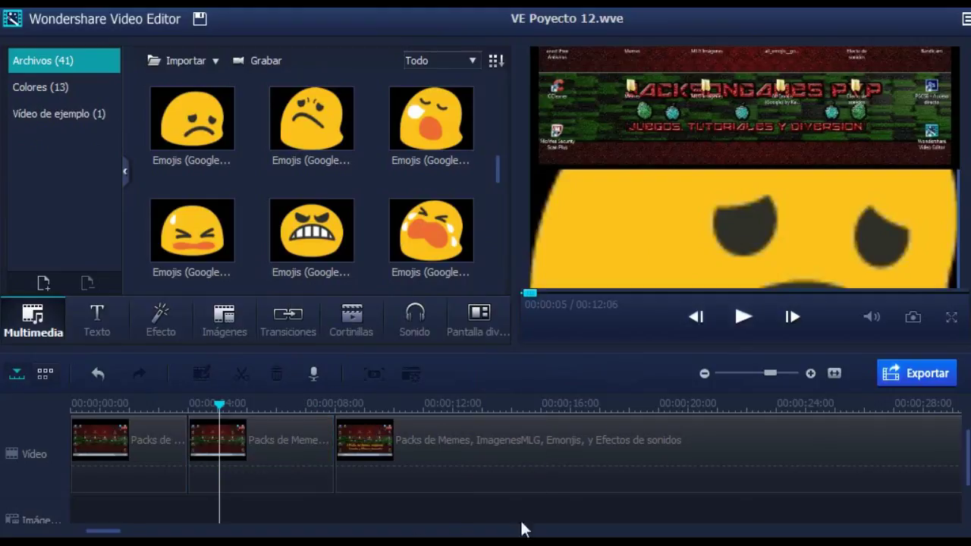
pyautogui.moveTo(106, 531)
pyautogui.mouseDown()
pyautogui.moveTo(139, 534)
pyautogui.moveTo(109, 533)
pyautogui.mouseUp()
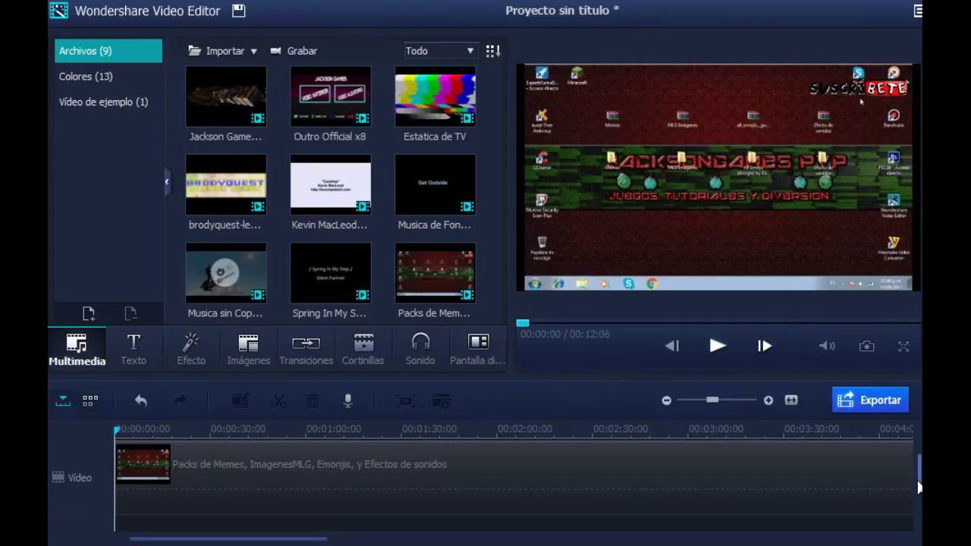
# Set up the project's export as an MP4 video named "Video prueba".
pyautogui.moveTo(916, 469)
pyautogui.mouseDown()
pyautogui.moveTo(918, 490)
pyautogui.moveTo(918, 470)
pyautogui.mouseUp()
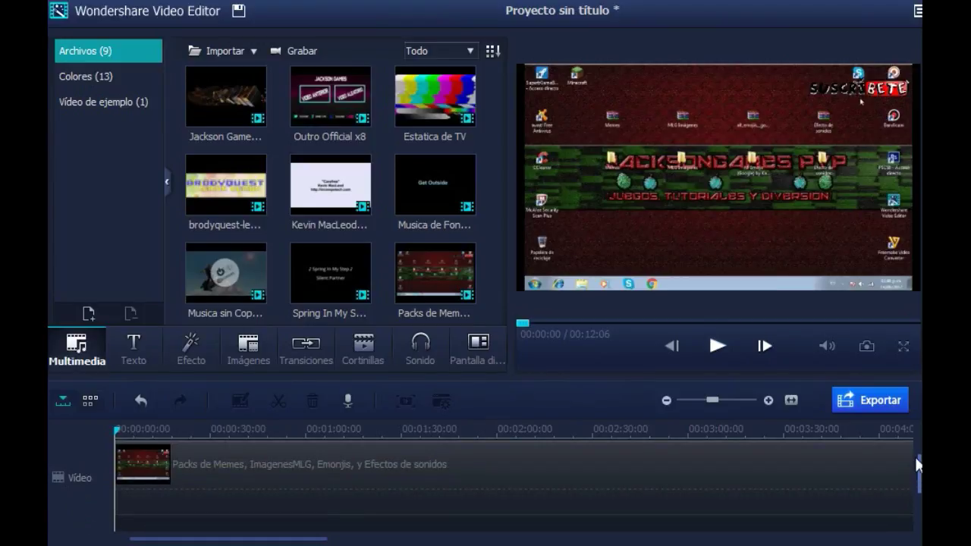
pyautogui.click(860, 414)
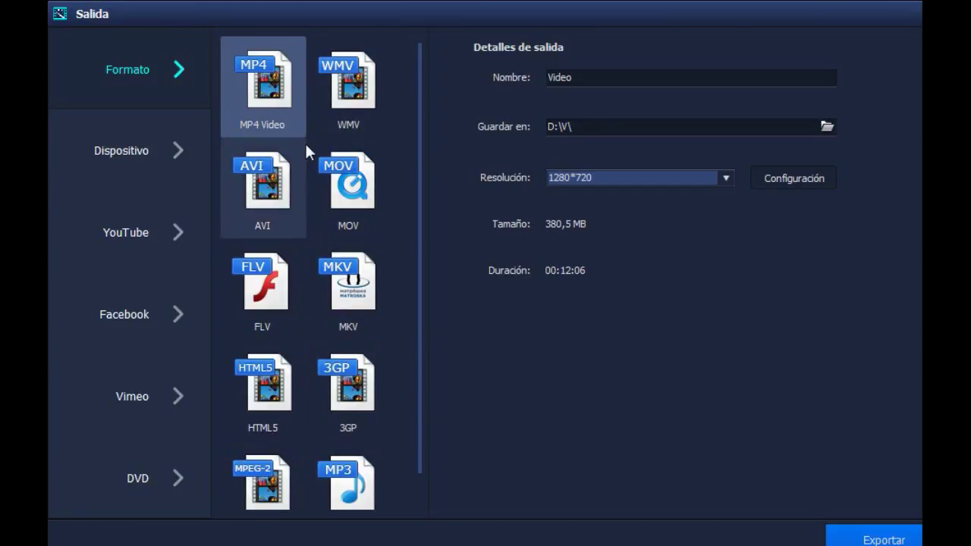
pyautogui.click(266, 100)
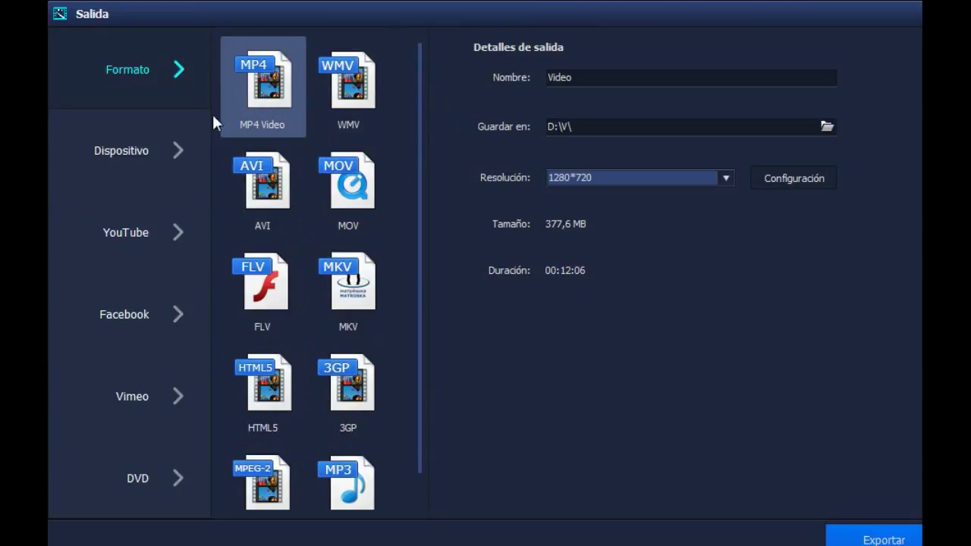
pyautogui.moveTo(639, 79); pyautogui.dragTo(536, 87)
pyautogui.write('Video prueba')
# Set the export's save location to the Mis documentos folder on Disco local (D:).
pyautogui.click(703, 129)
pyautogui.click(826, 126)
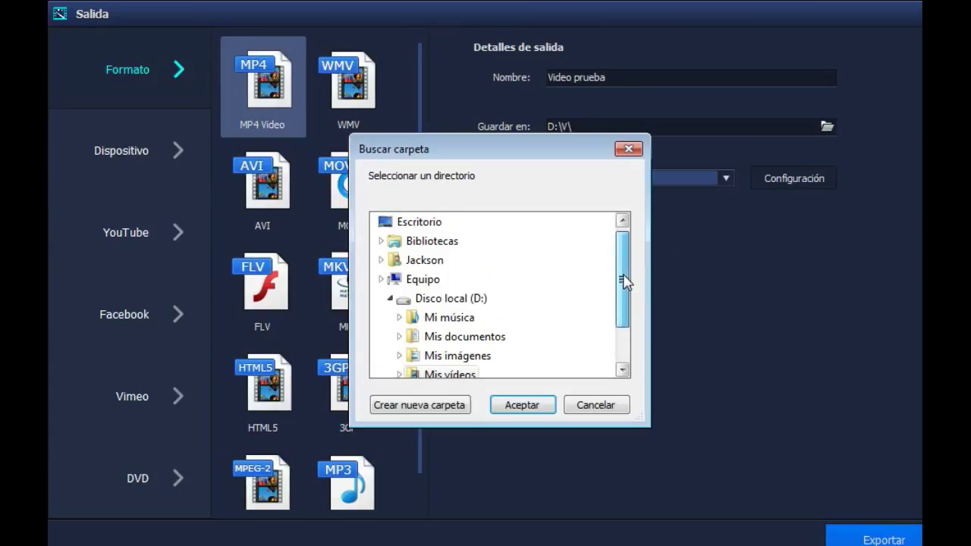
pyautogui.moveTo(623, 256); pyautogui.dragTo(625, 302)
pyautogui.click(497, 323)
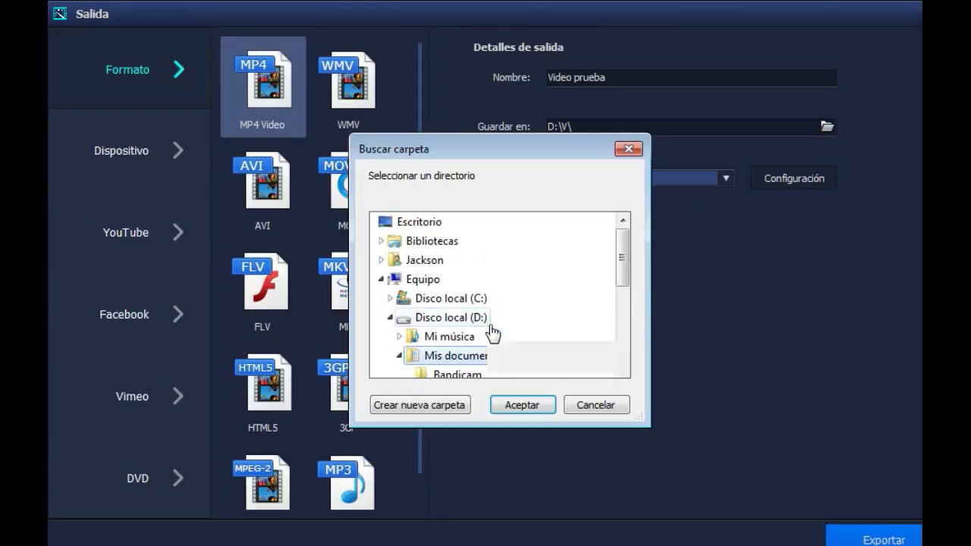
pyautogui.click(528, 410)
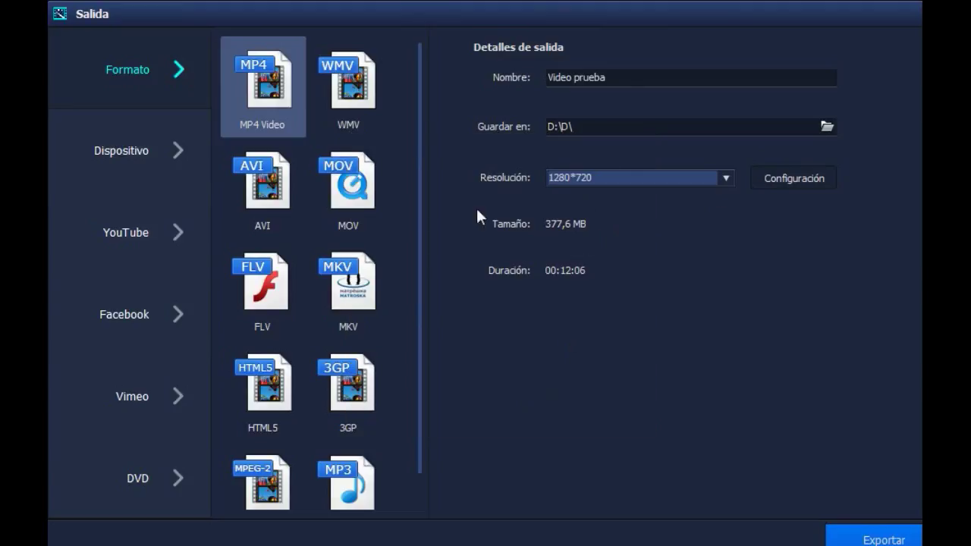
# Try the 1920*1080 output resolution and set the resolution back to 1280*720.
pyautogui.click(724, 179)
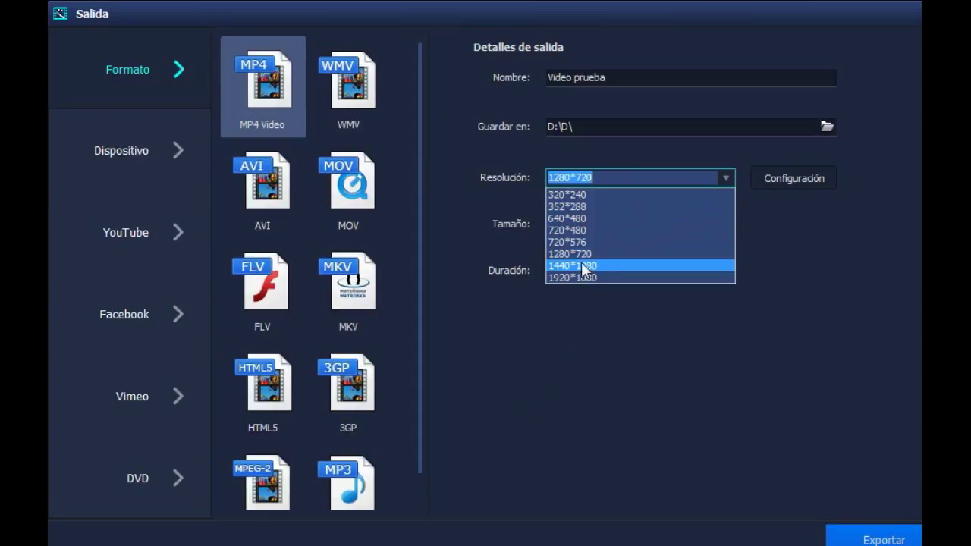
pyautogui.click(624, 253)
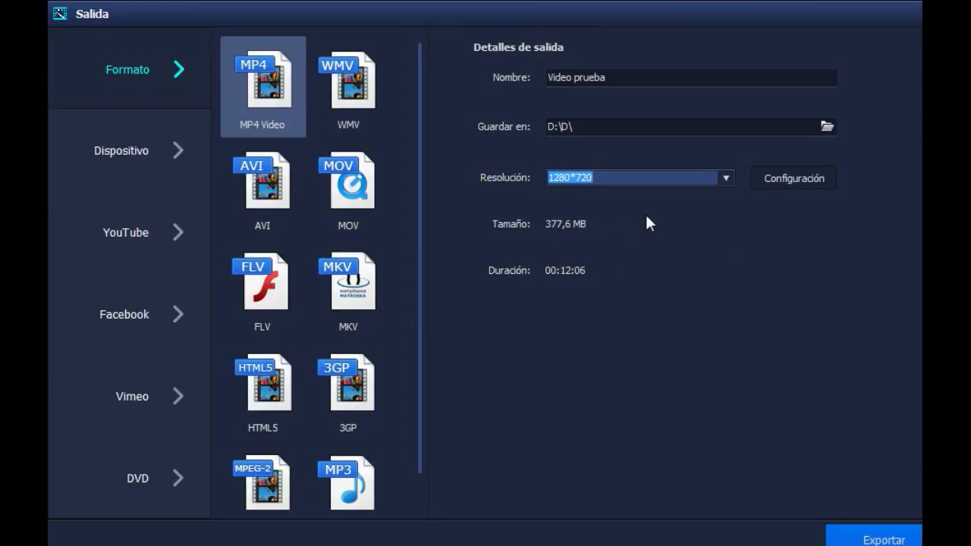
pyautogui.click(730, 181)
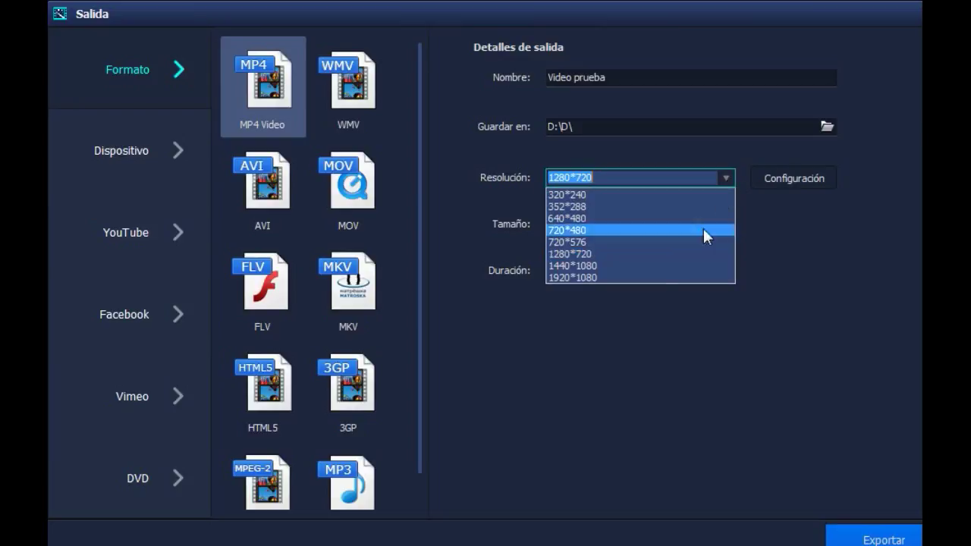
pyautogui.click(633, 274)
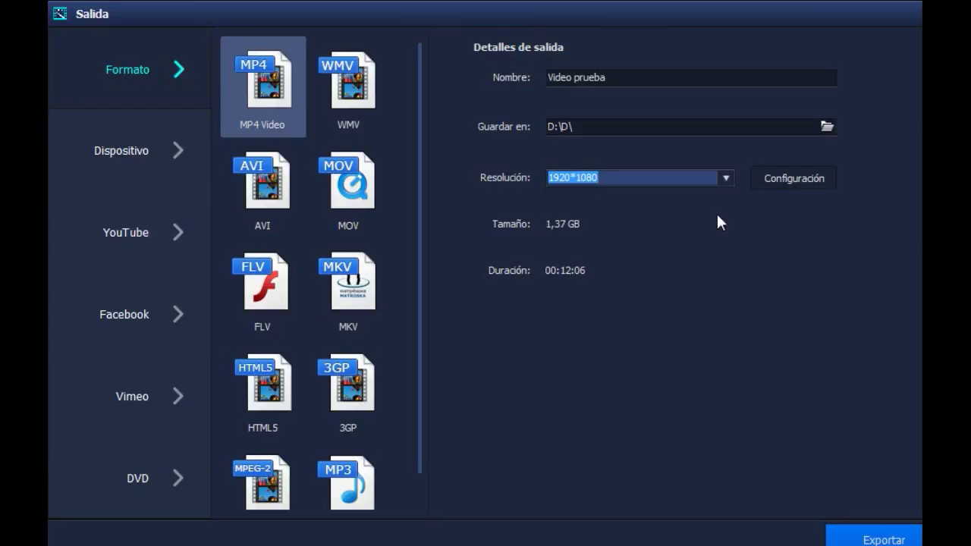
pyautogui.click(726, 176)
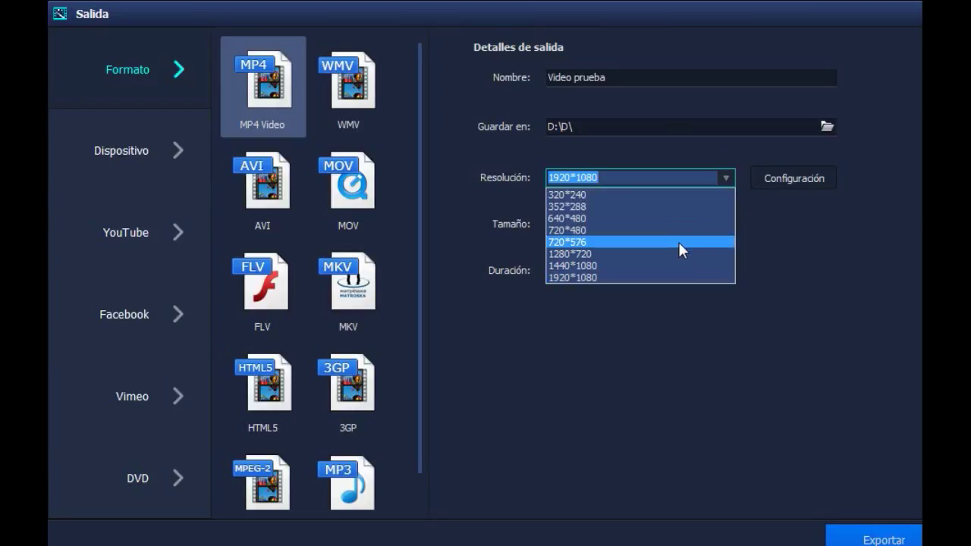
pyautogui.click(640, 253)
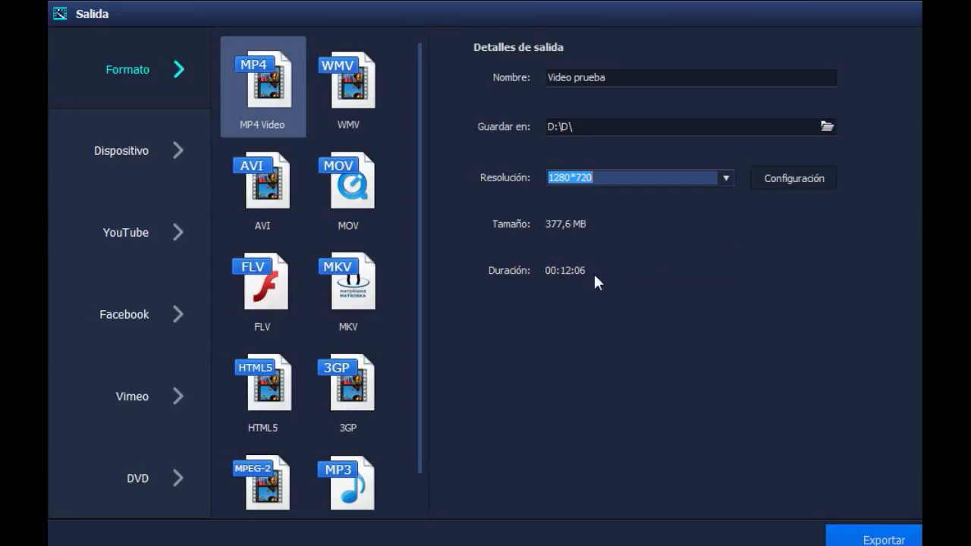
# In the advanced export configuration, set the video to the M264 encoder, 30 fps and a bit rate of 4000 kbps.
pyautogui.click(793, 188)
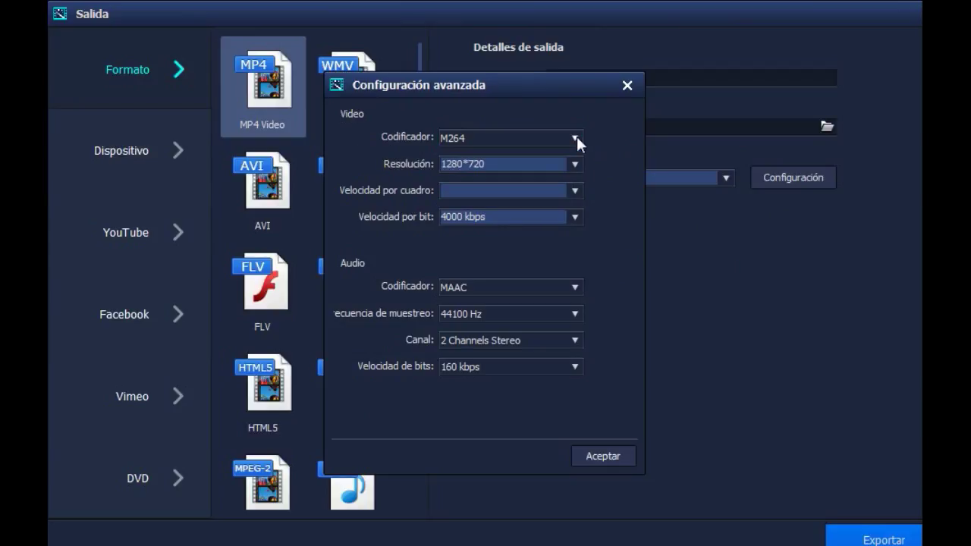
pyautogui.click(577, 138)
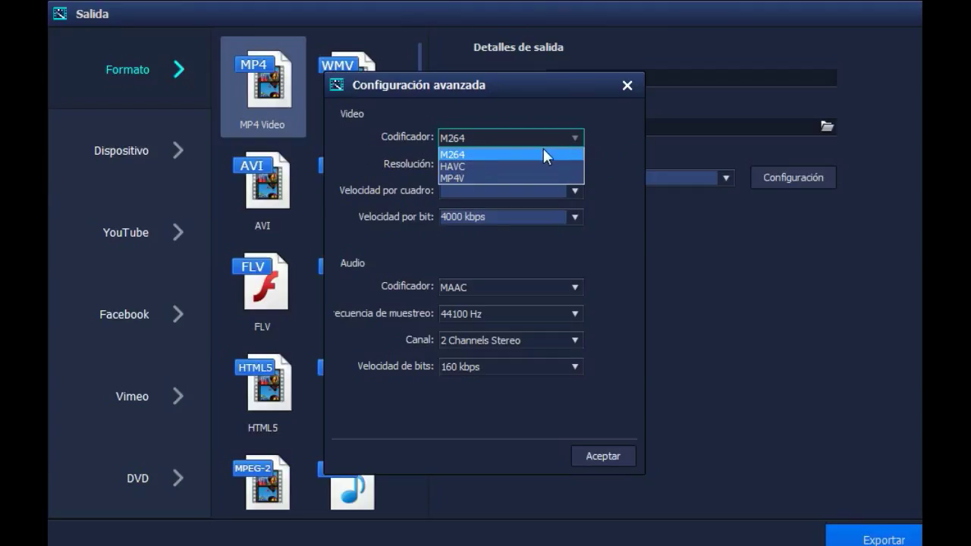
pyautogui.click(543, 152)
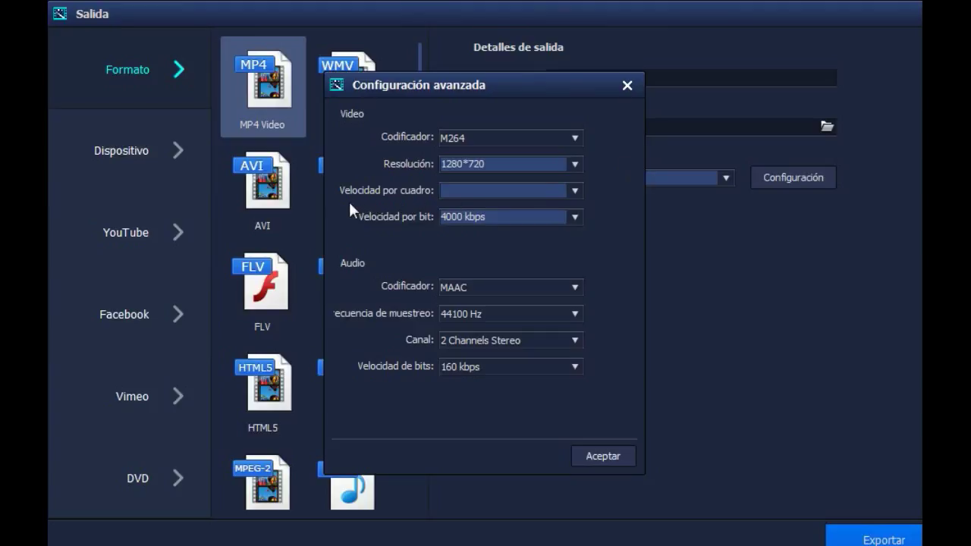
pyautogui.click(573, 192)
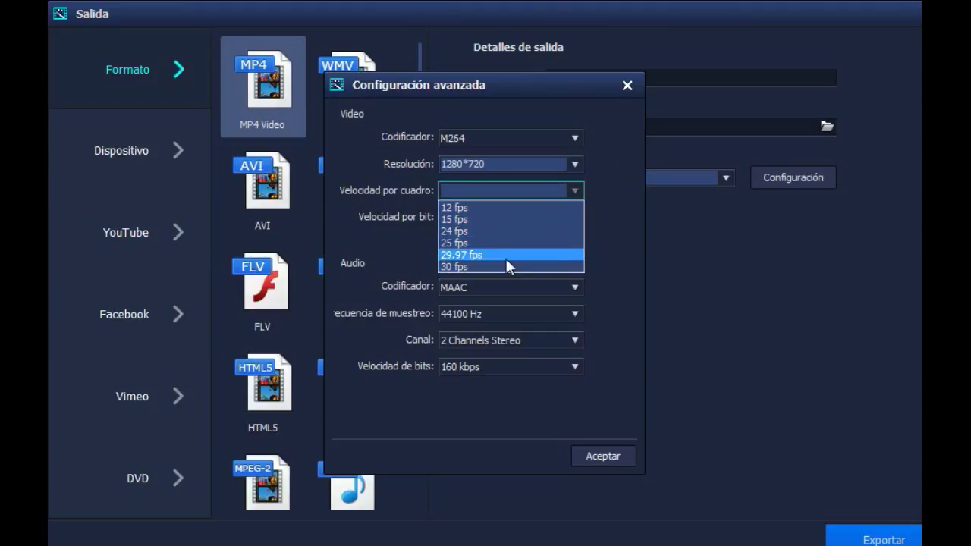
pyautogui.click(454, 267)
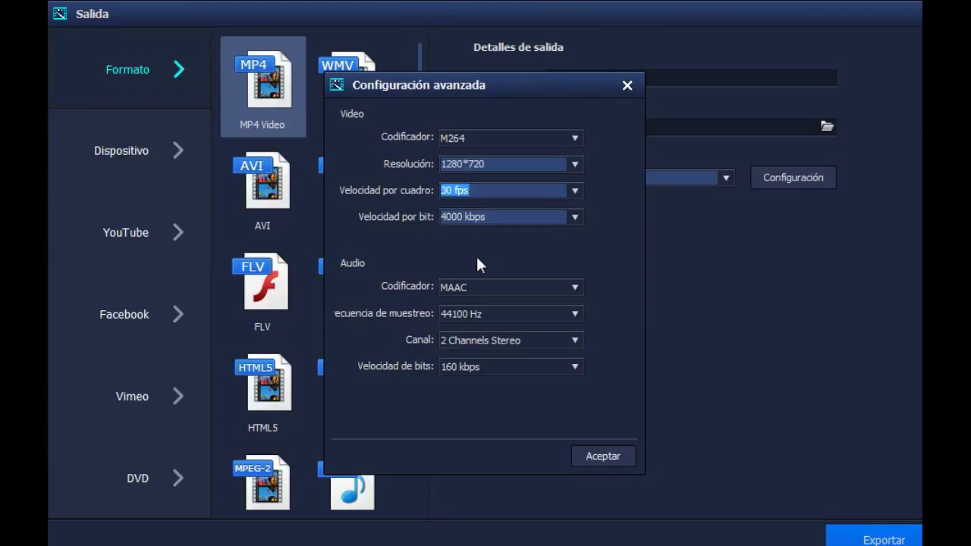
pyautogui.click(576, 219)
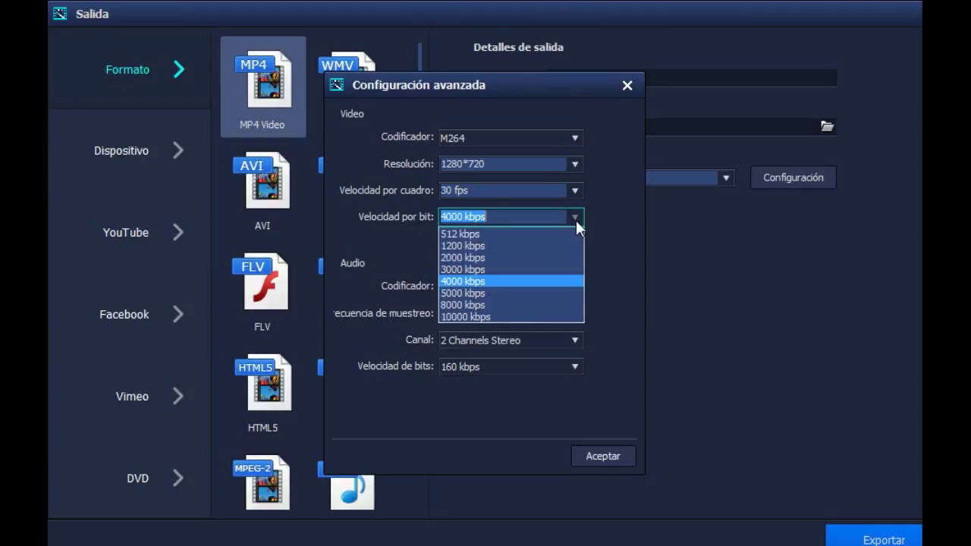
pyautogui.click(447, 282)
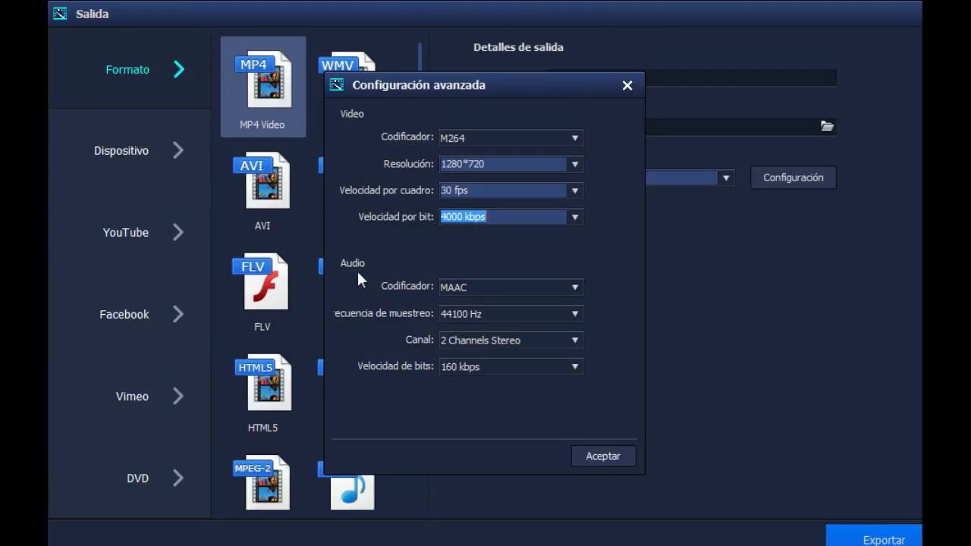
# Set the export audio to the MAAC encoder, 44100 Hz, 2 Channels Stereo and a bit rate of 192 kbps.
pyautogui.click(459, 290)
pyautogui.click(472, 300)
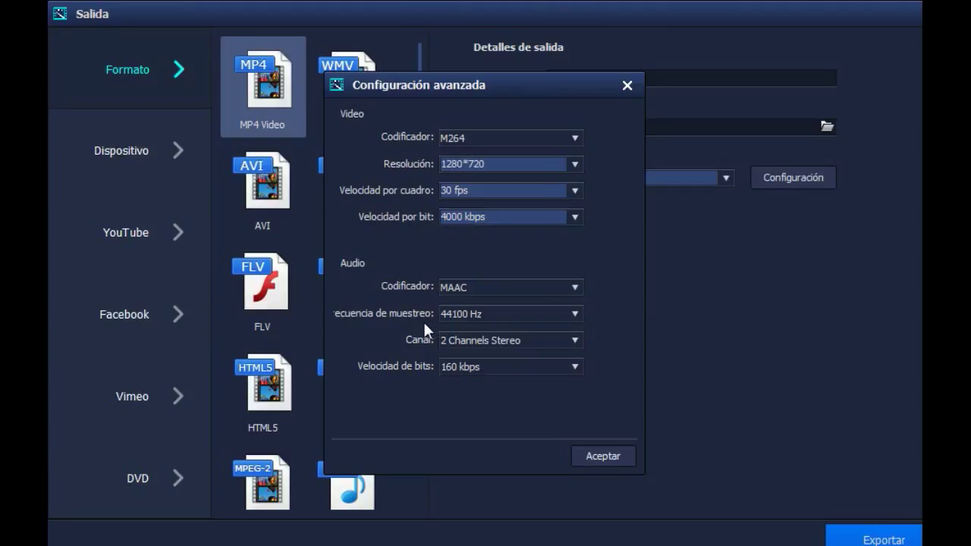
pyautogui.click(574, 315)
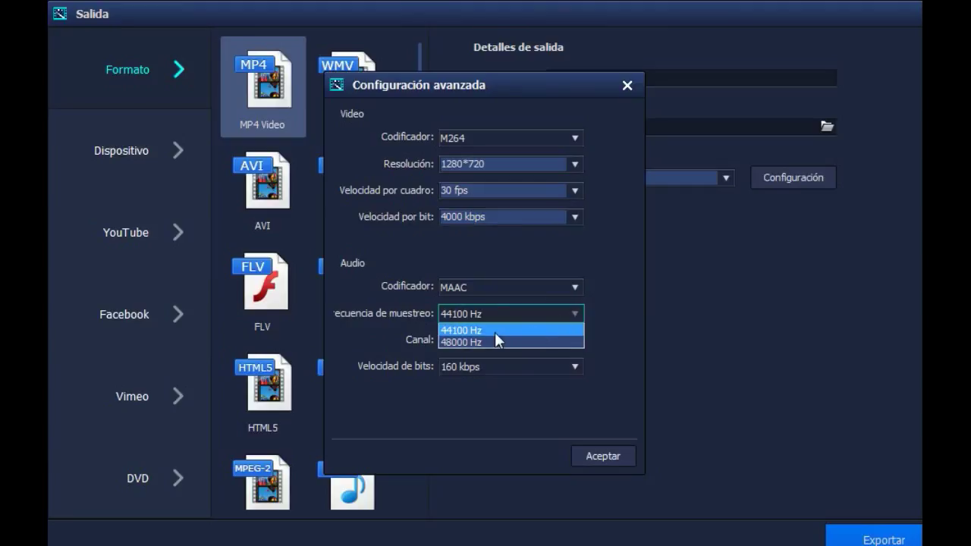
pyautogui.click(443, 333)
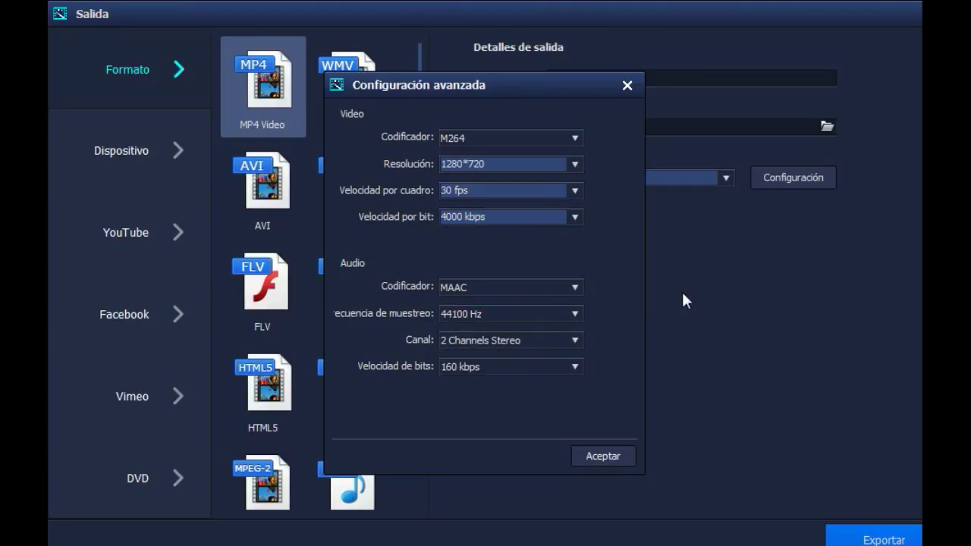
pyautogui.click(510, 338)
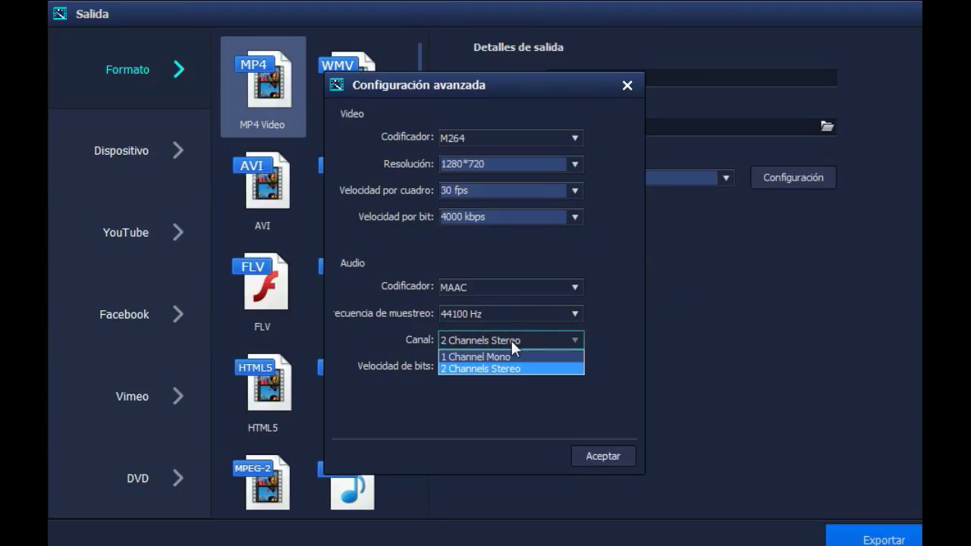
pyautogui.click(478, 370)
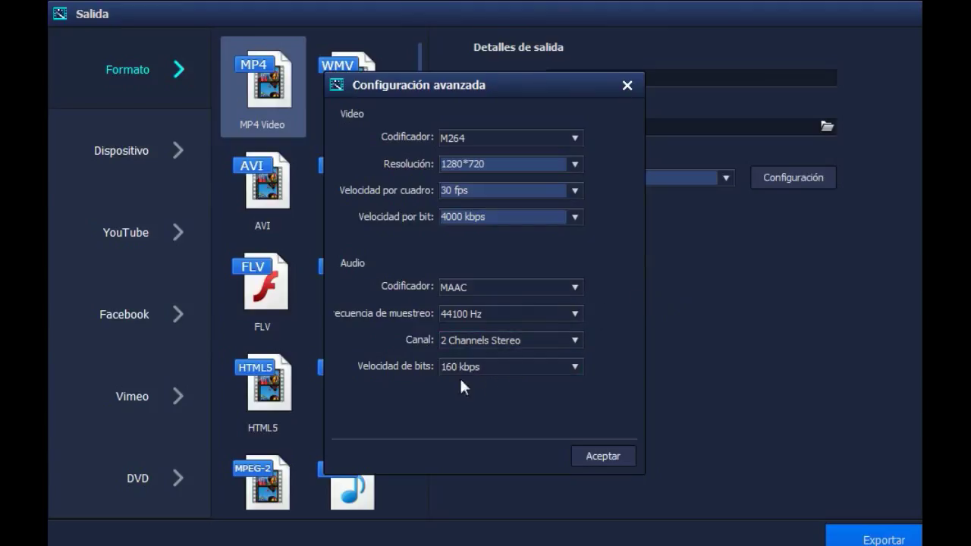
pyautogui.click(522, 367)
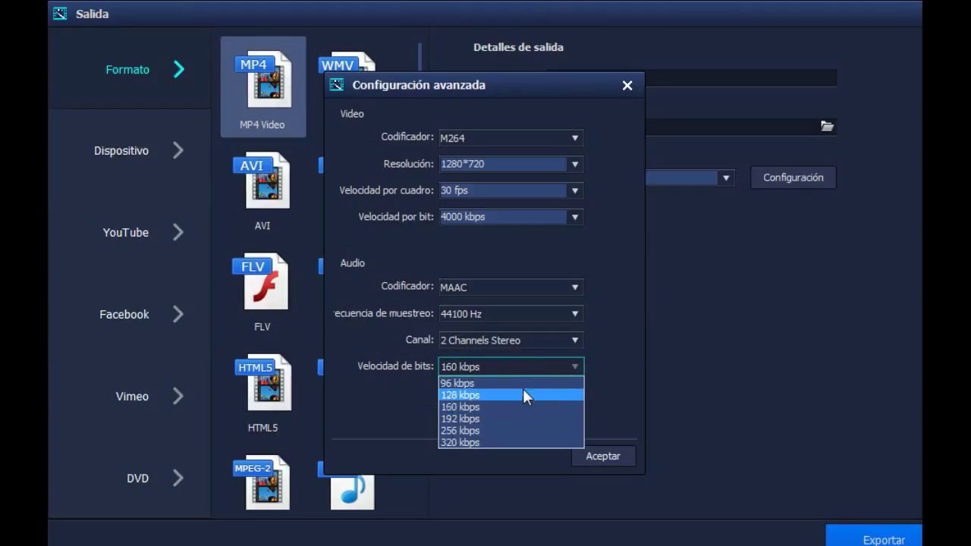
pyautogui.click(452, 420)
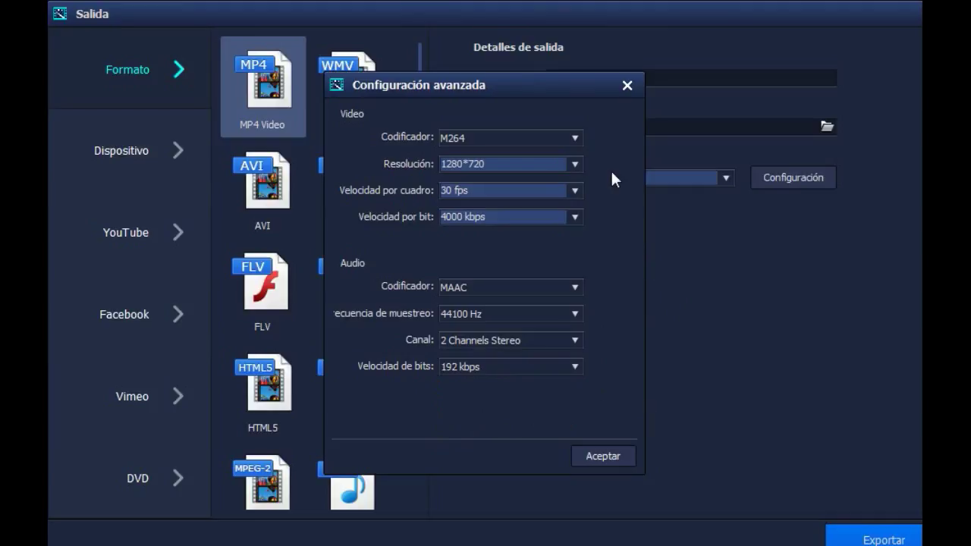